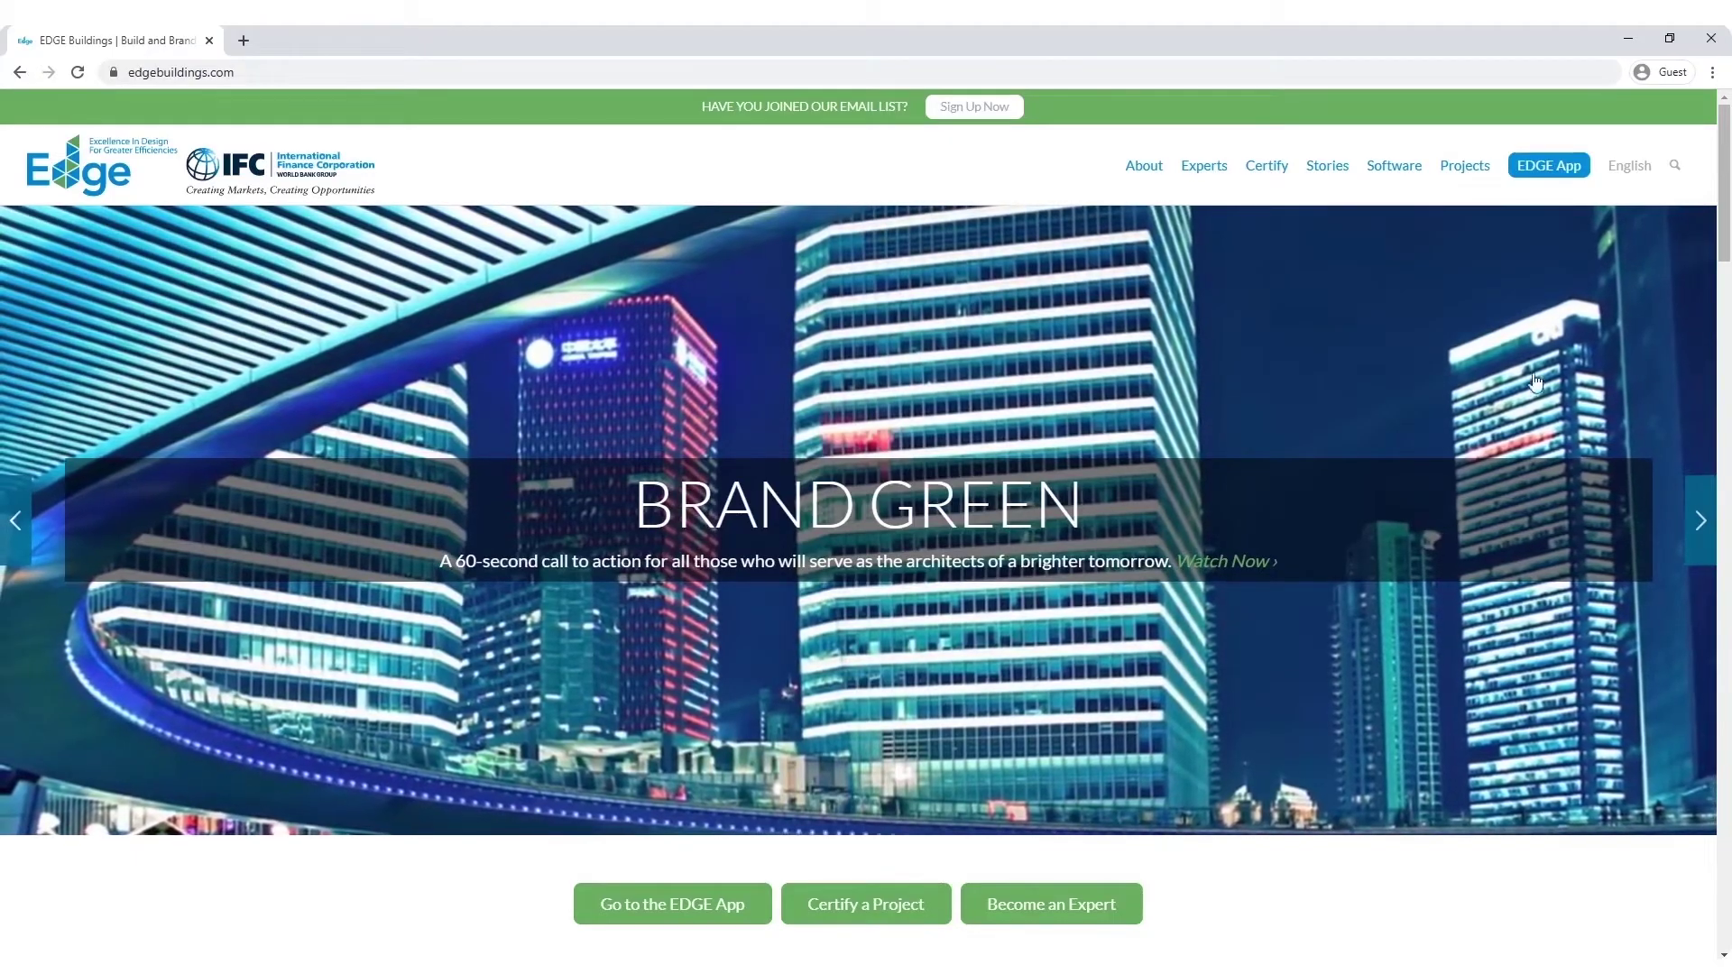
Step: Open the EDGE App in a new tab and sign in with the account e-mail and password
click(1554, 176)
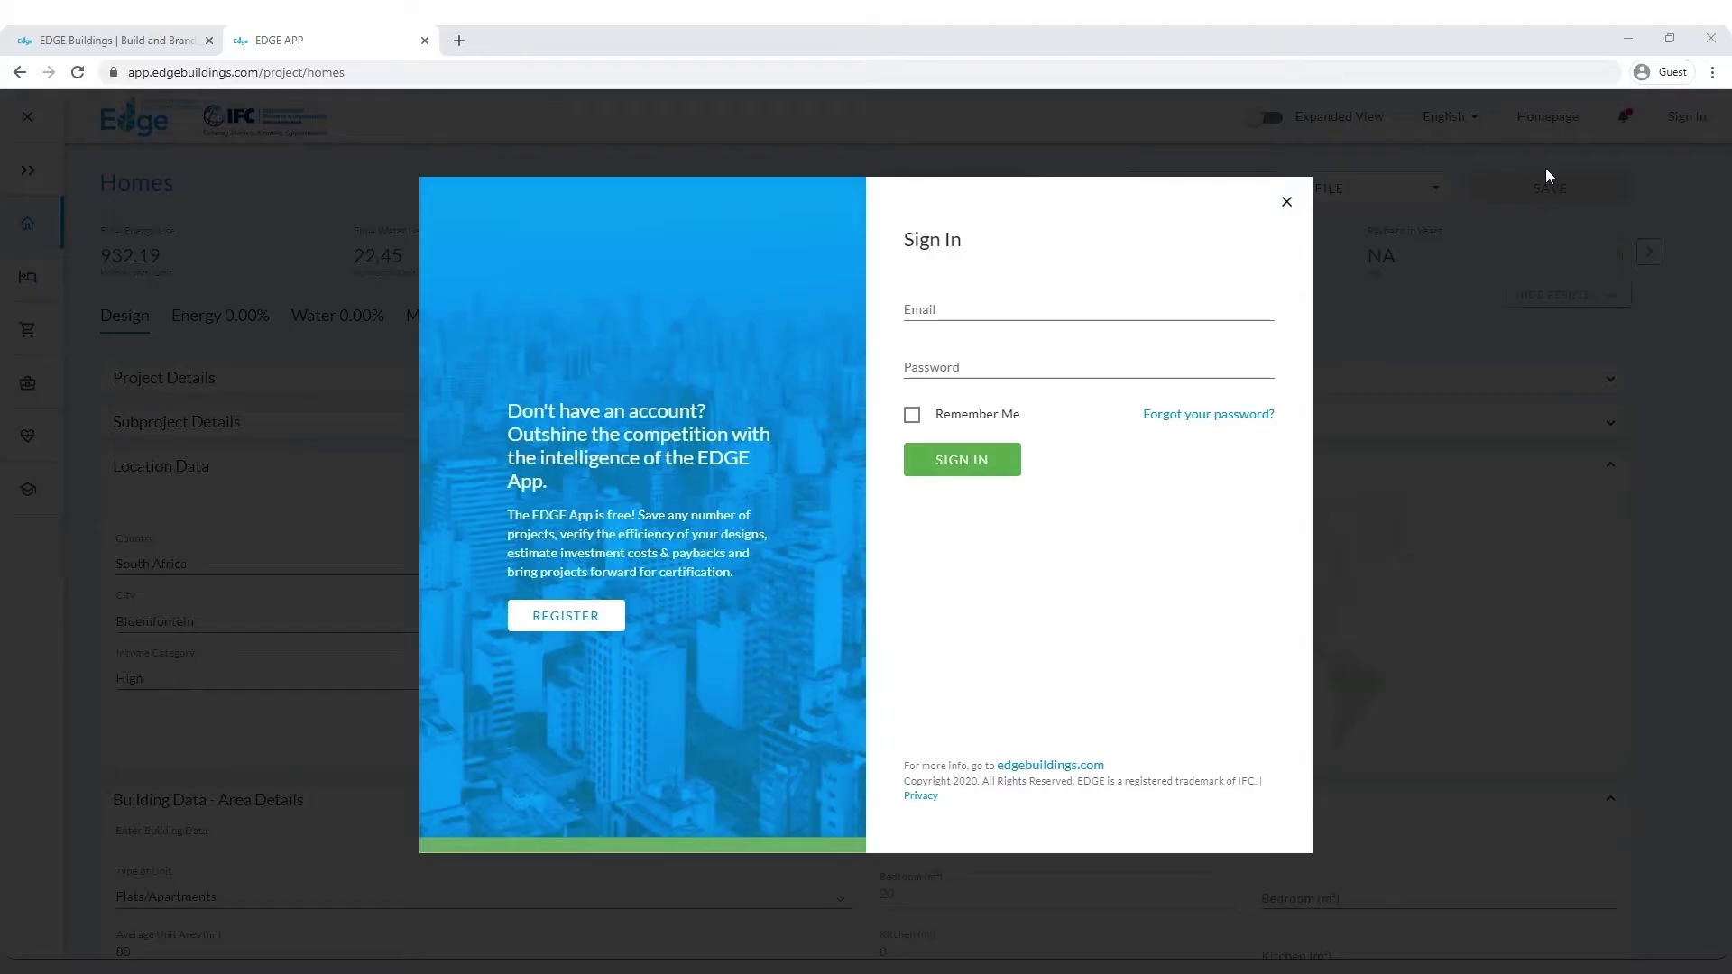
click(952, 309)
text(edge)
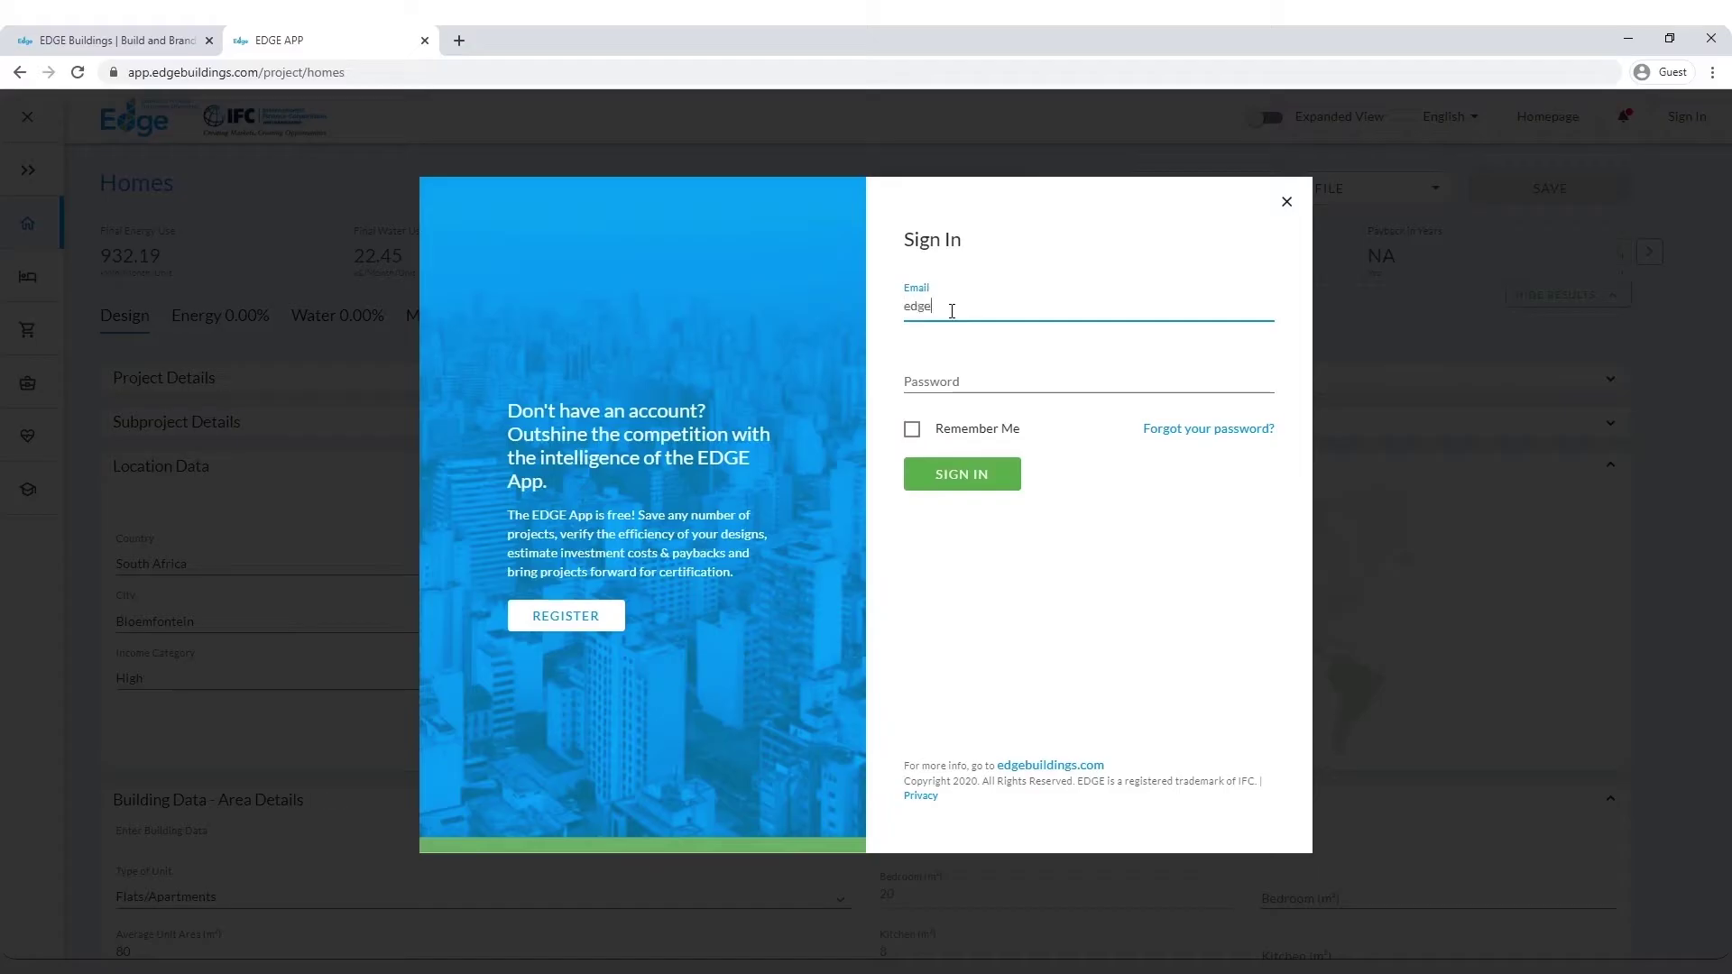
click(966, 367)
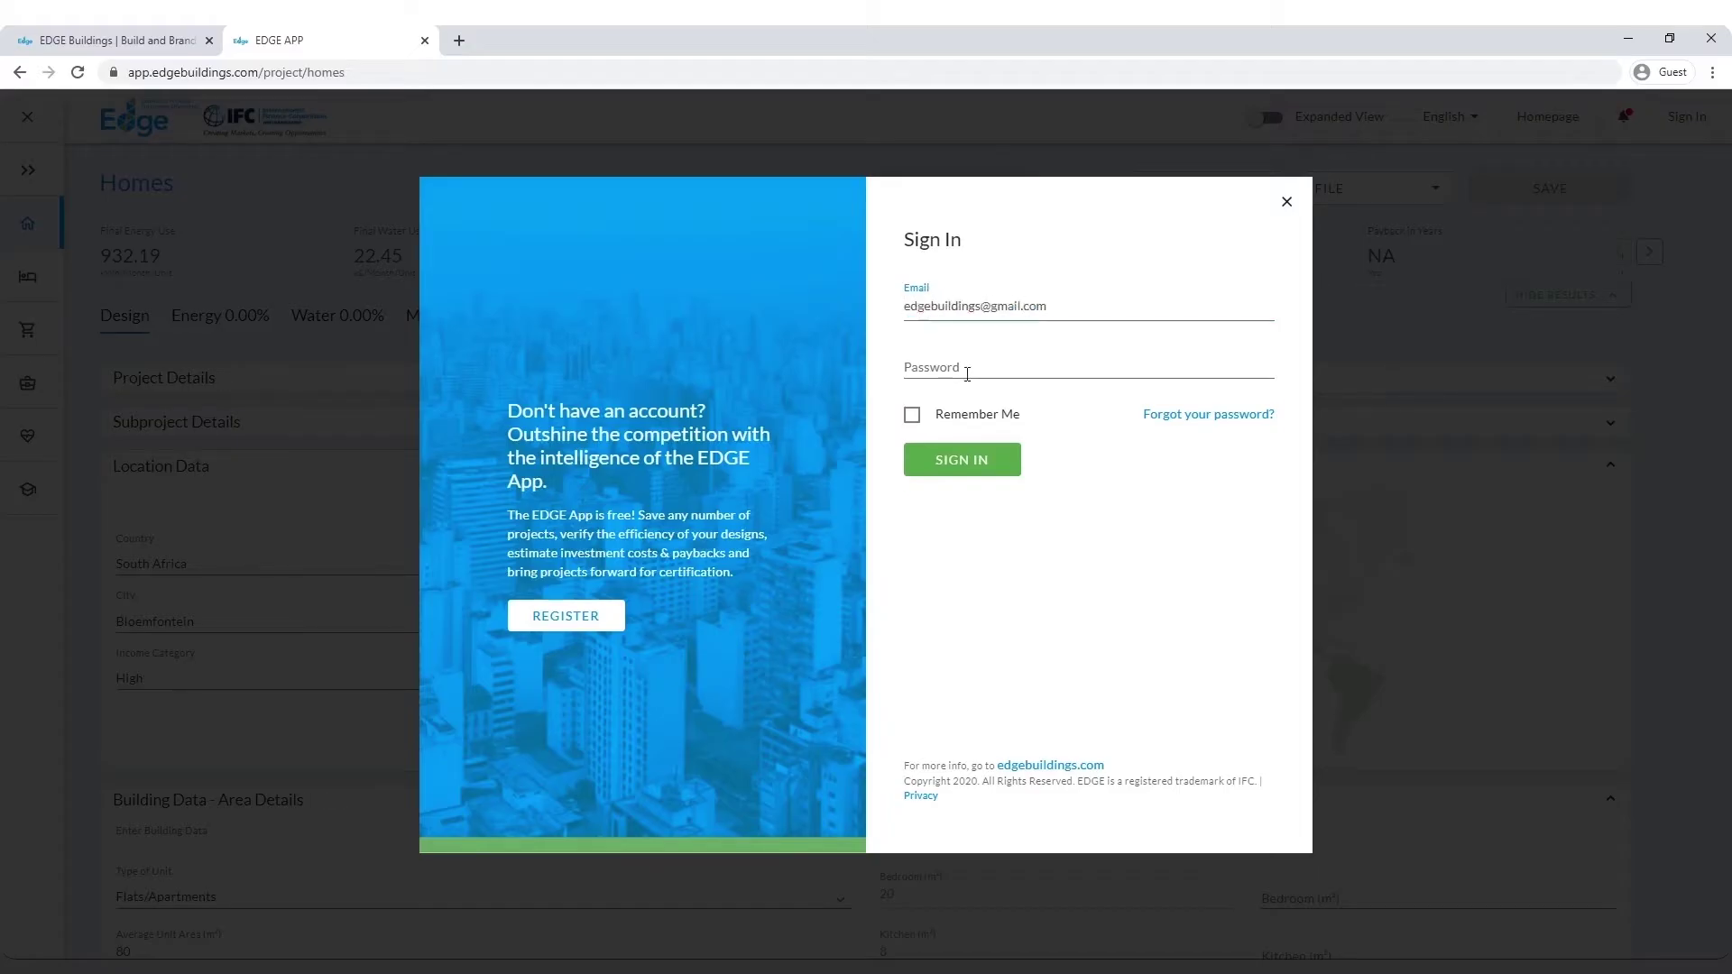
text(********)
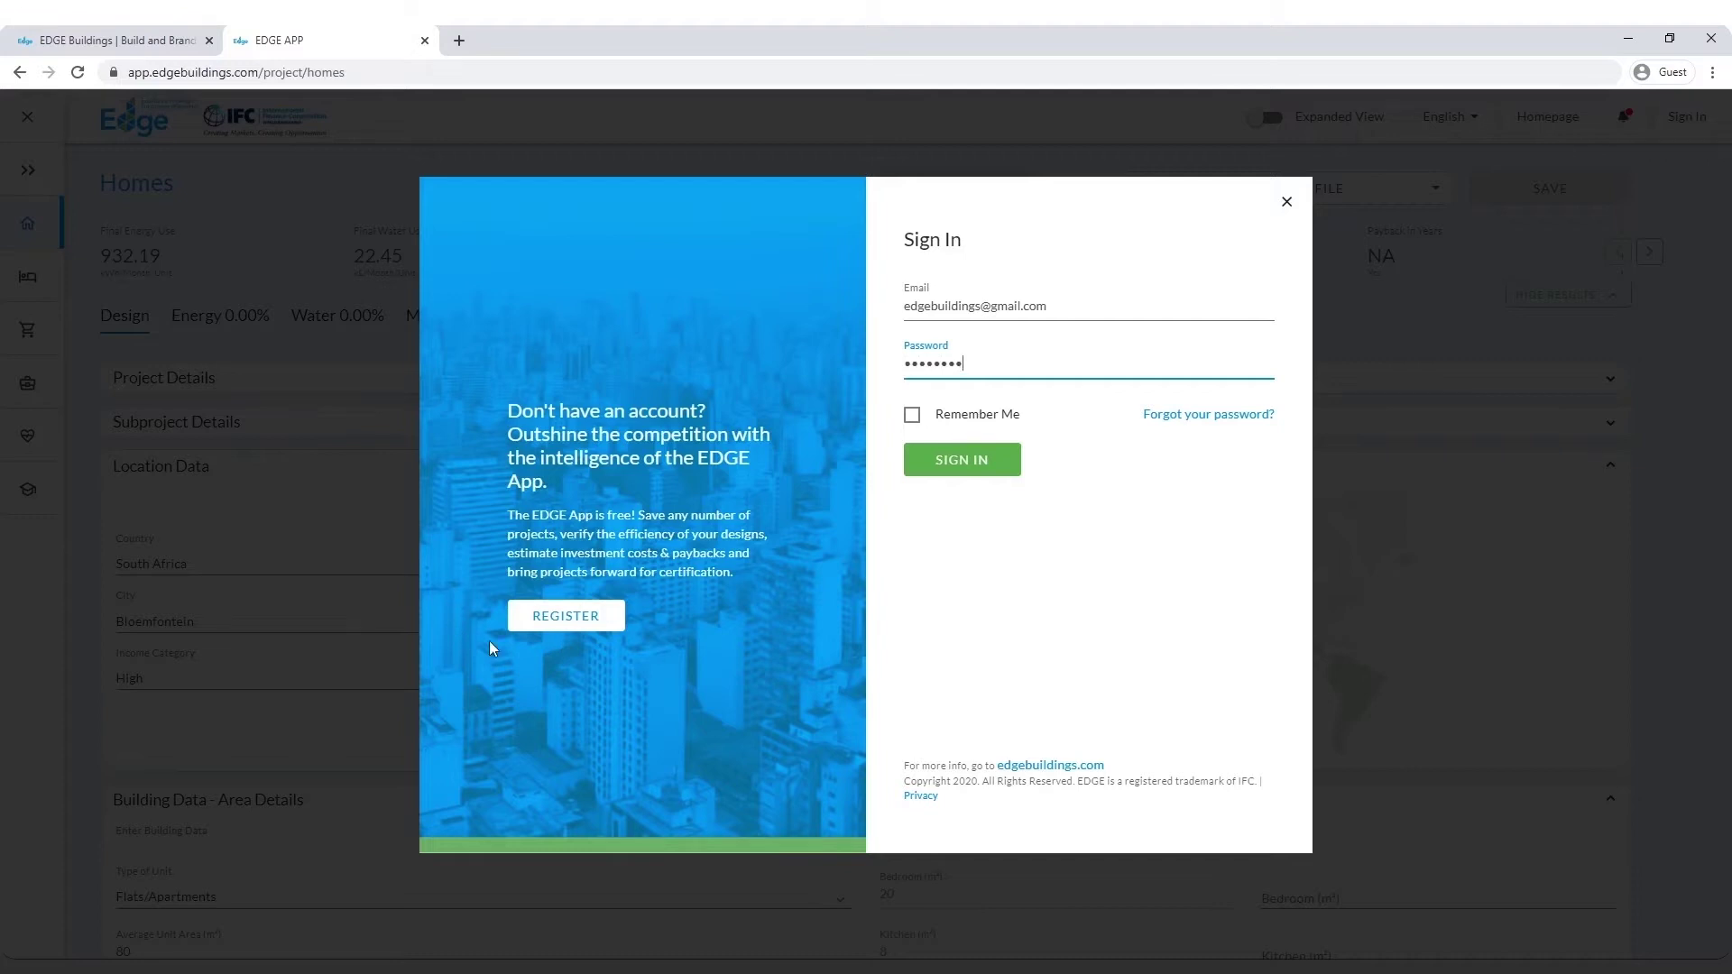
click(1008, 466)
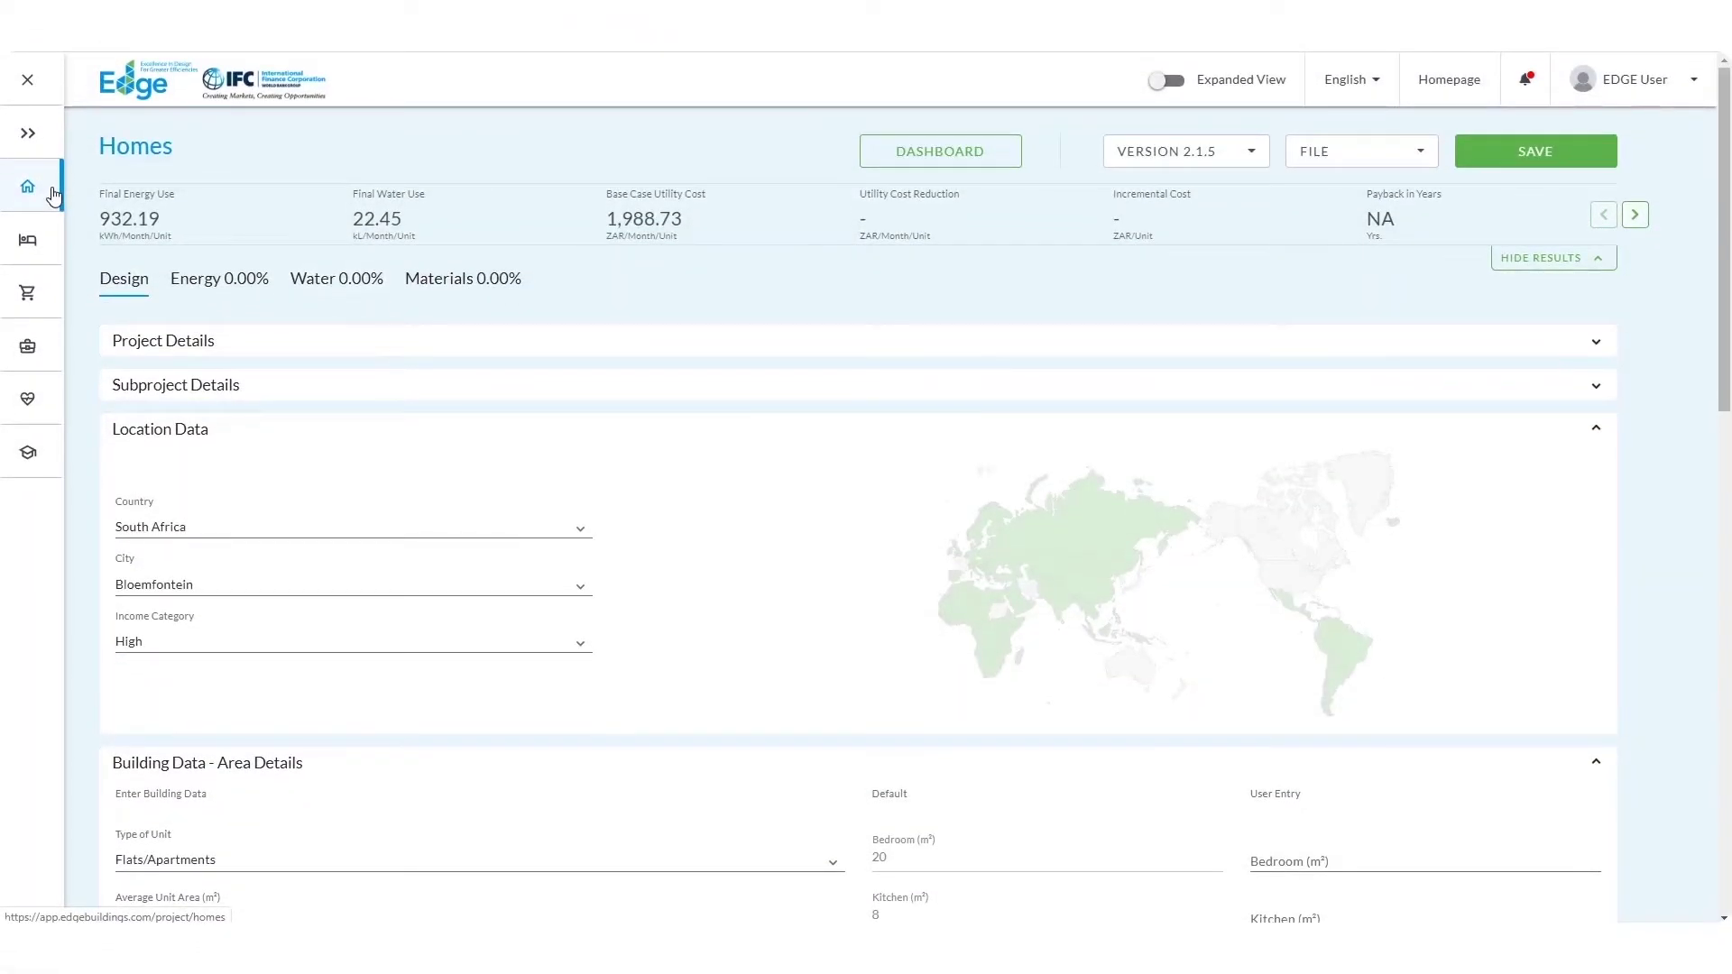
Step: Fill in the Project Details, including the owner's phone number, then collapse the section
click(168, 341)
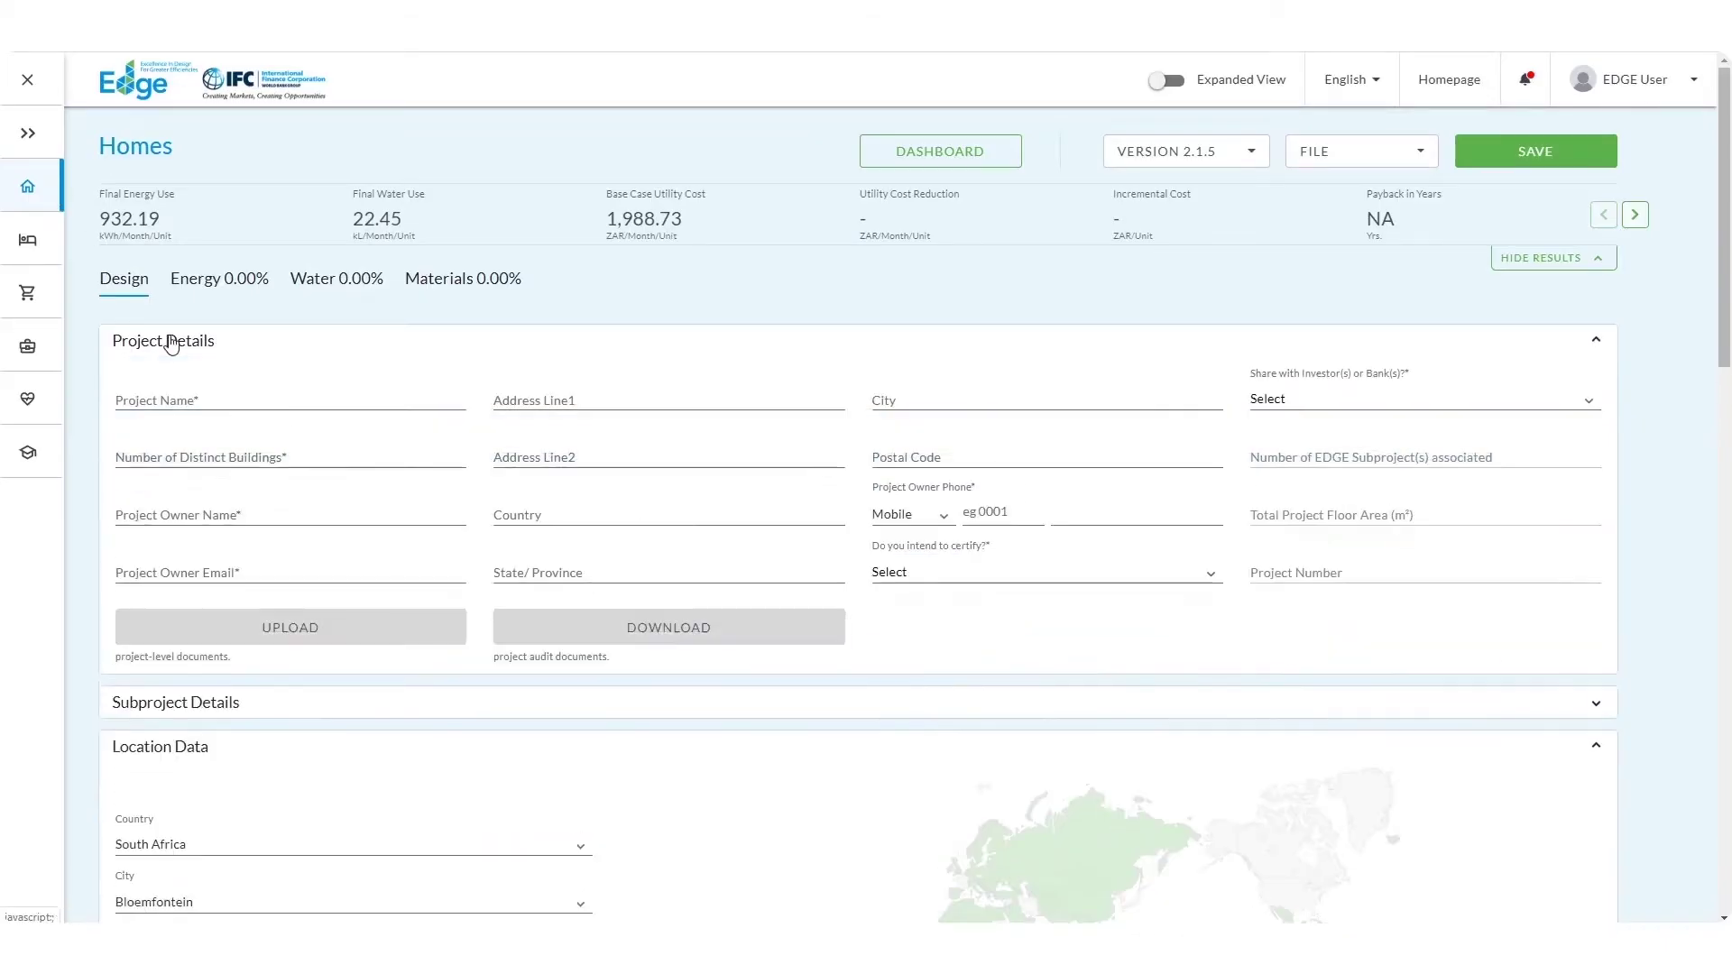
click(173, 401)
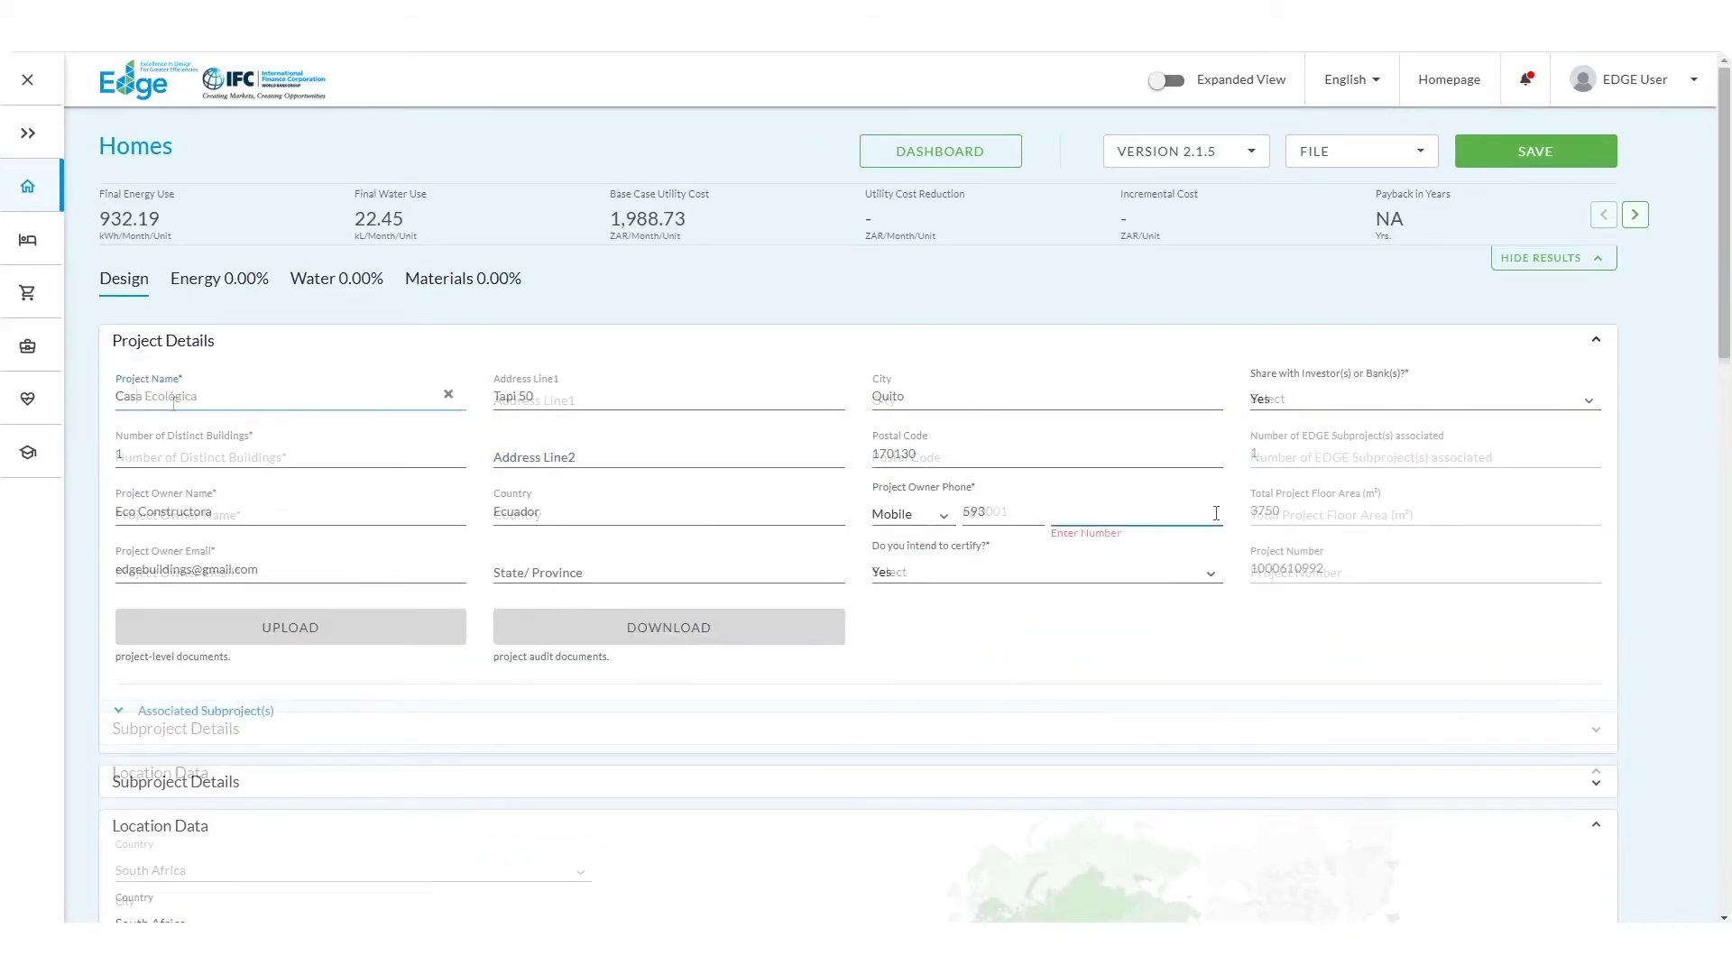
text(0001234)
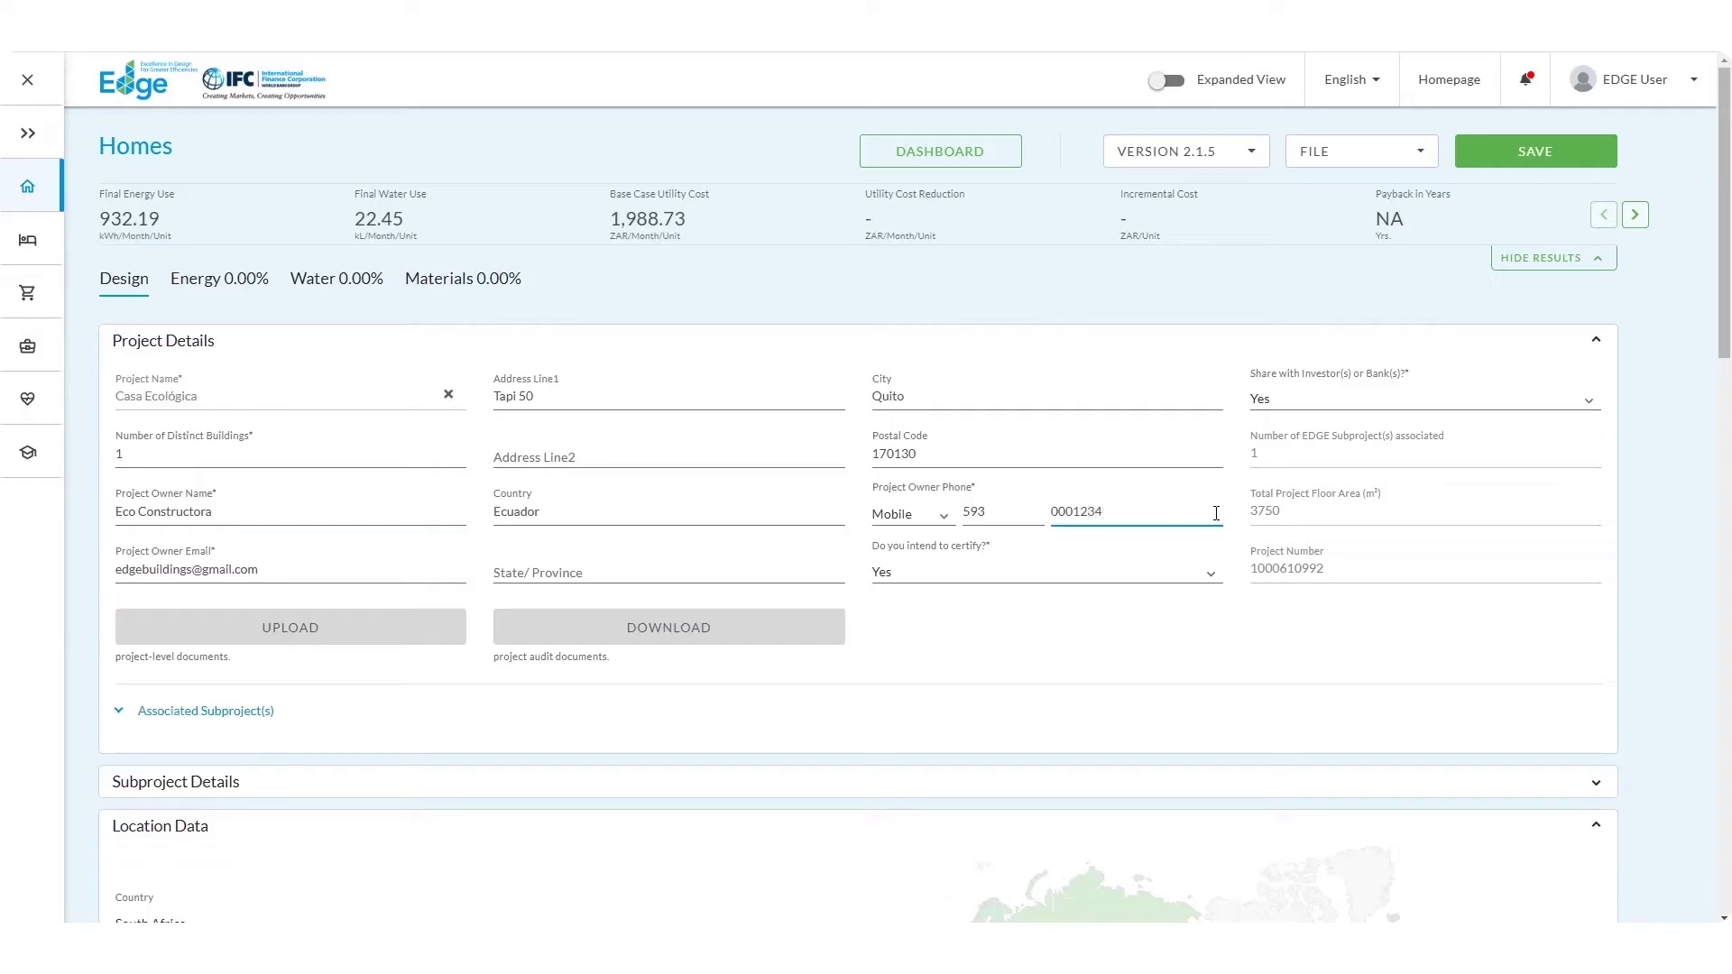
click(1207, 607)
click(1605, 339)
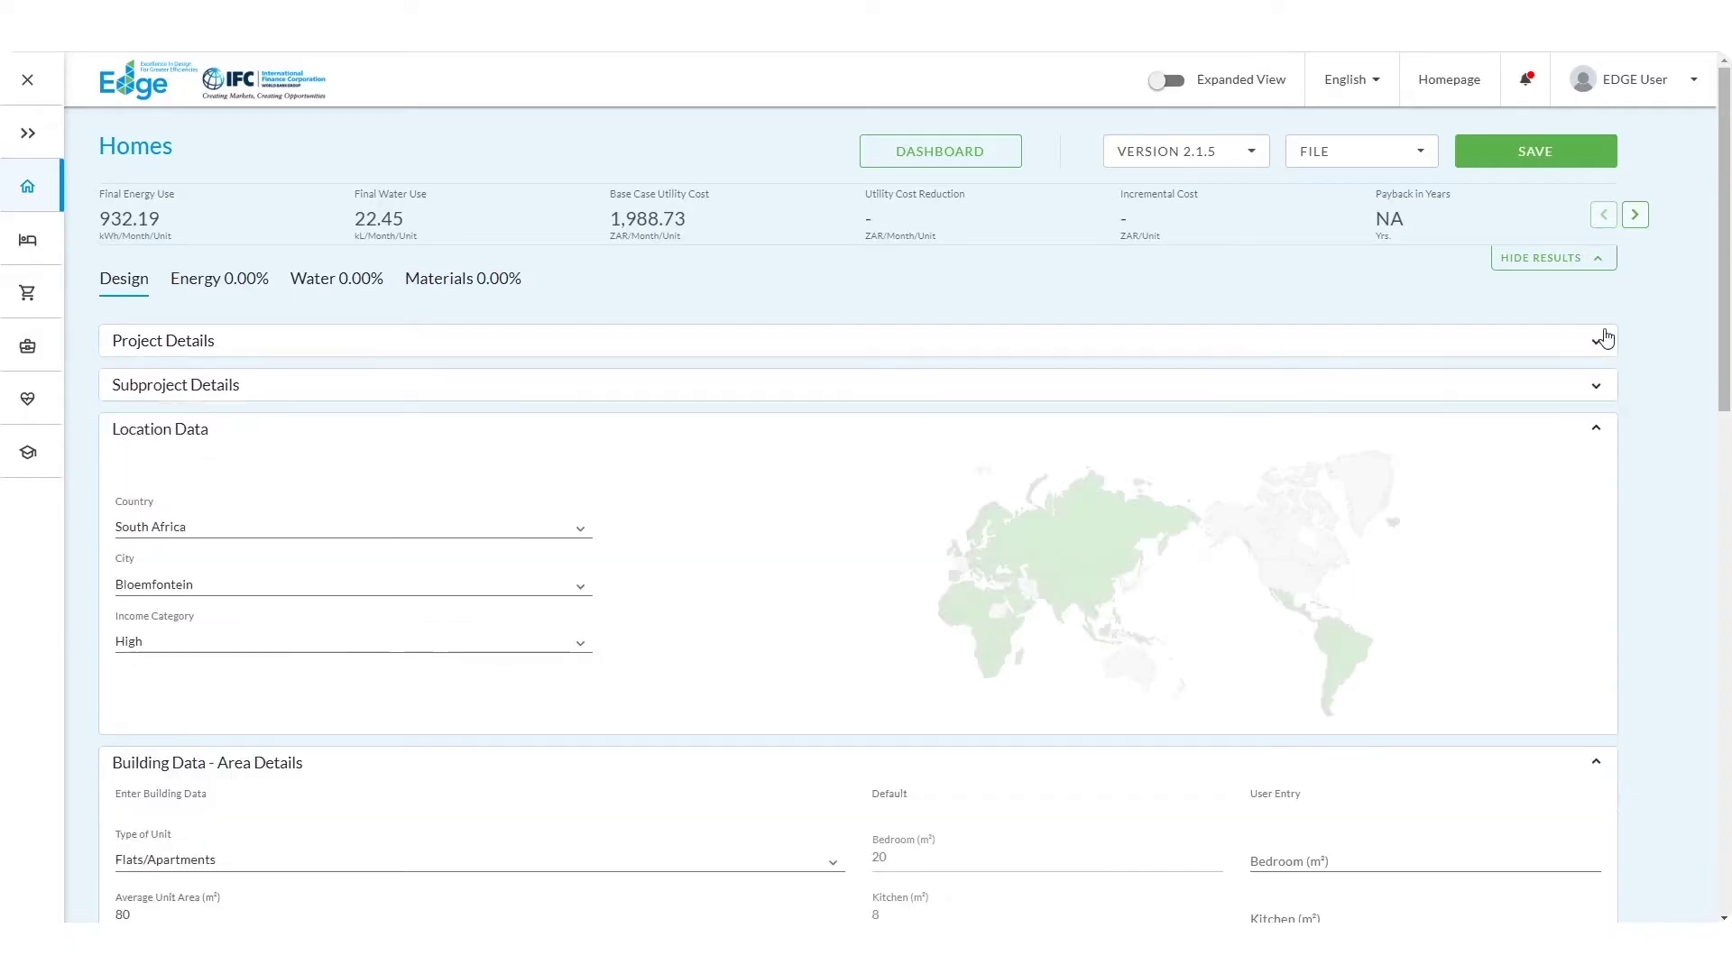
Step: Enter subproject name 'Casa Ecológica' and postal code 170130 in Subproject Details
click(1598, 386)
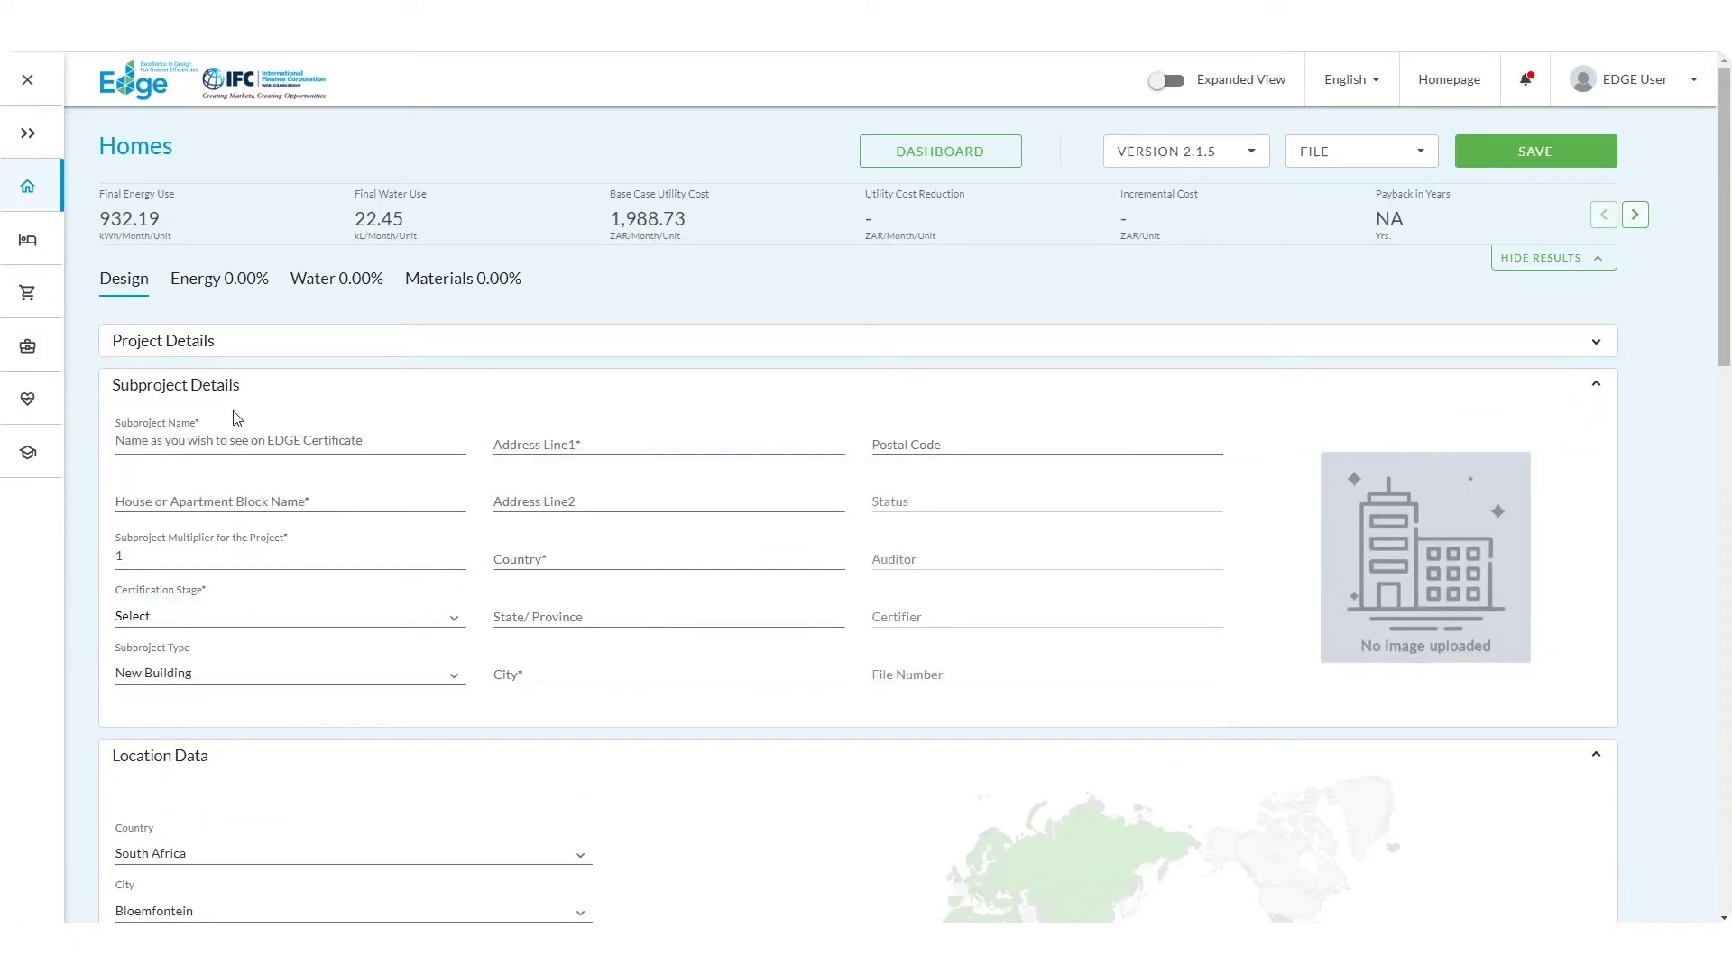
click(219, 441)
text(Casa Ecológica)
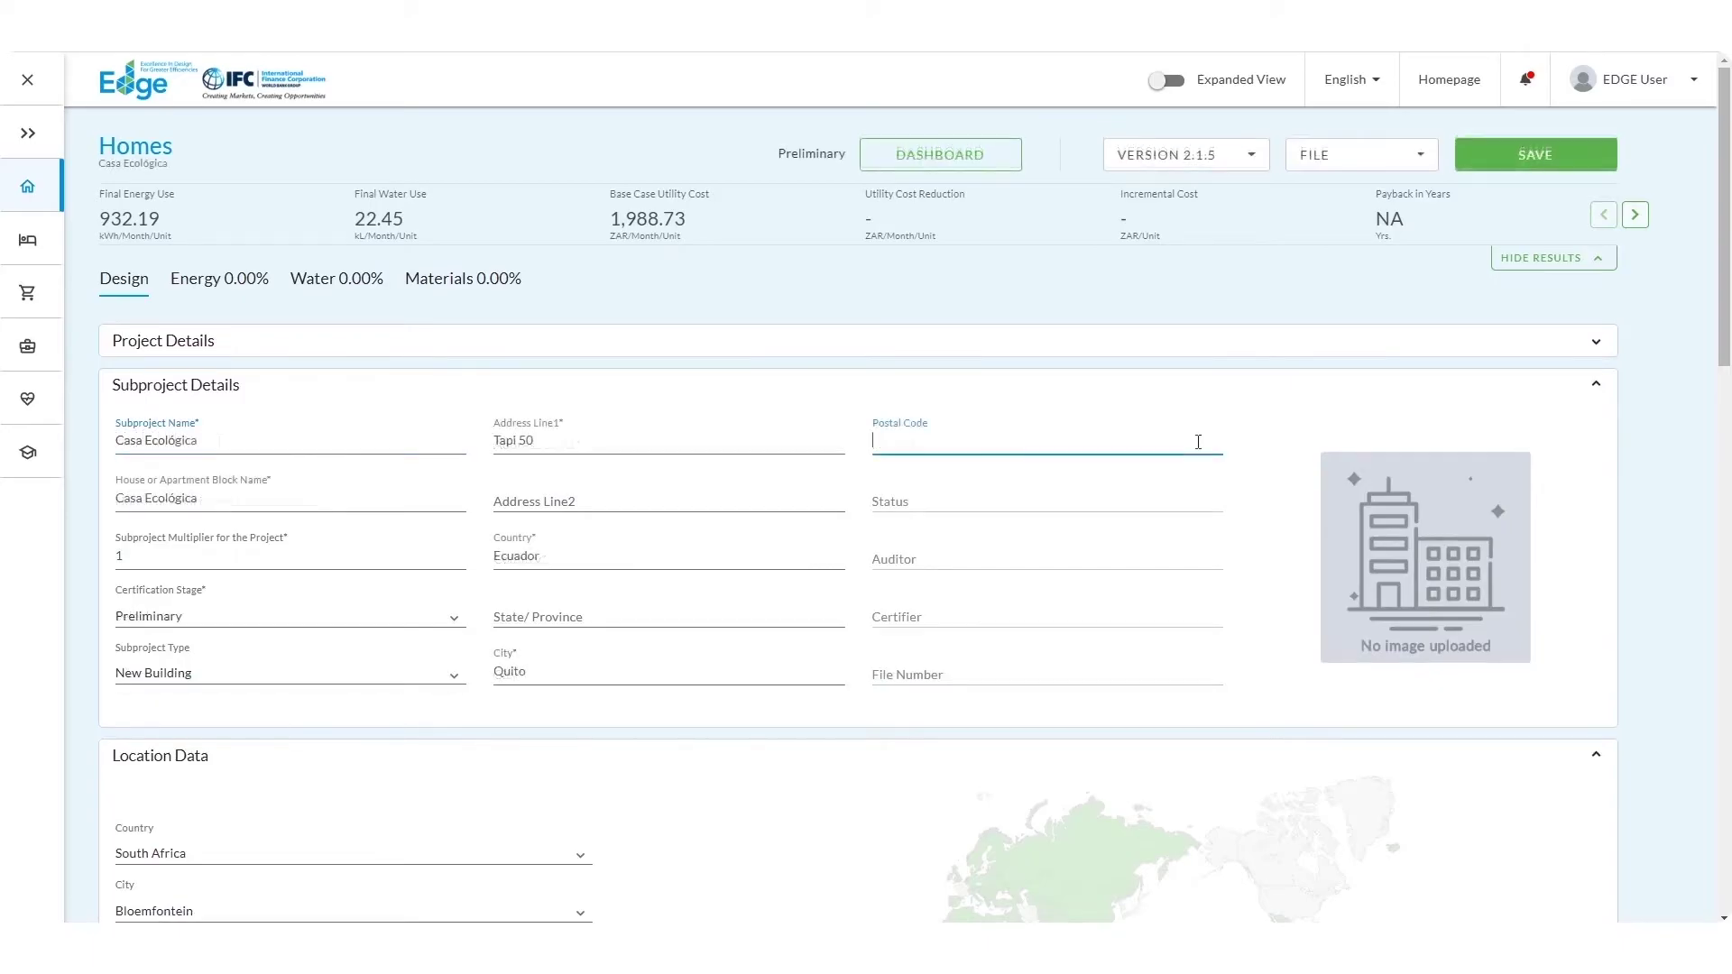
click(1198, 442)
text(170130)
Step: Choose Ecuador, Quito and Lower Middle income category in Location Data
click(1596, 386)
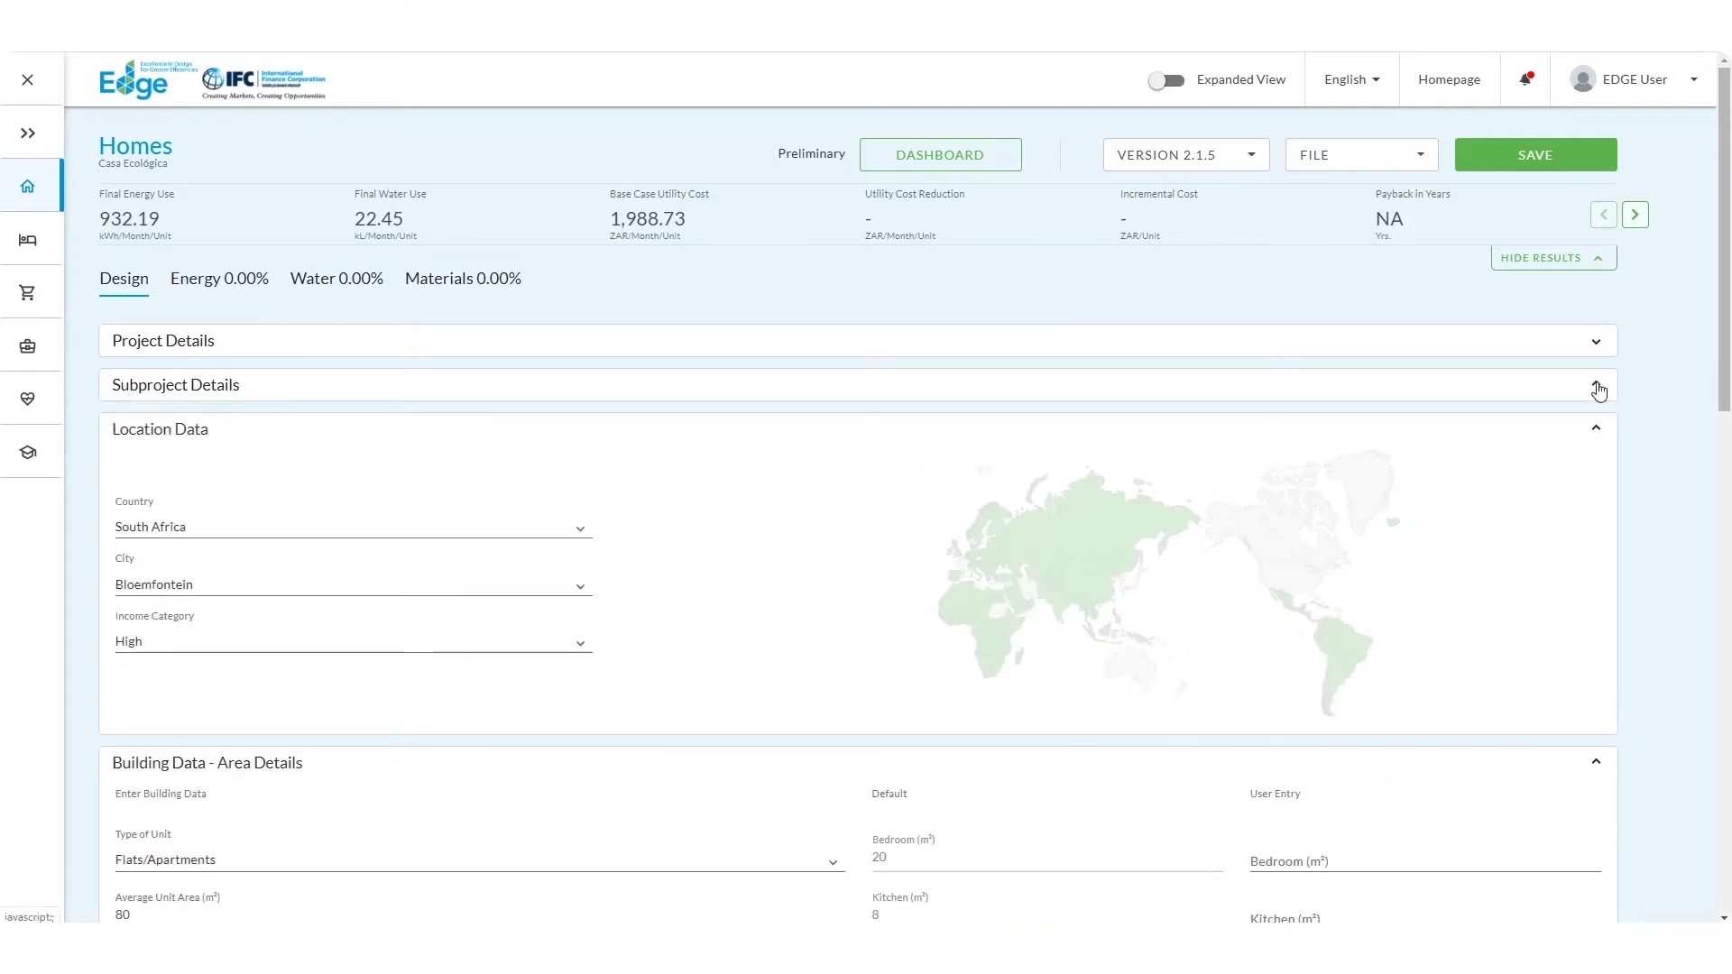
click(431, 537)
text(ec)
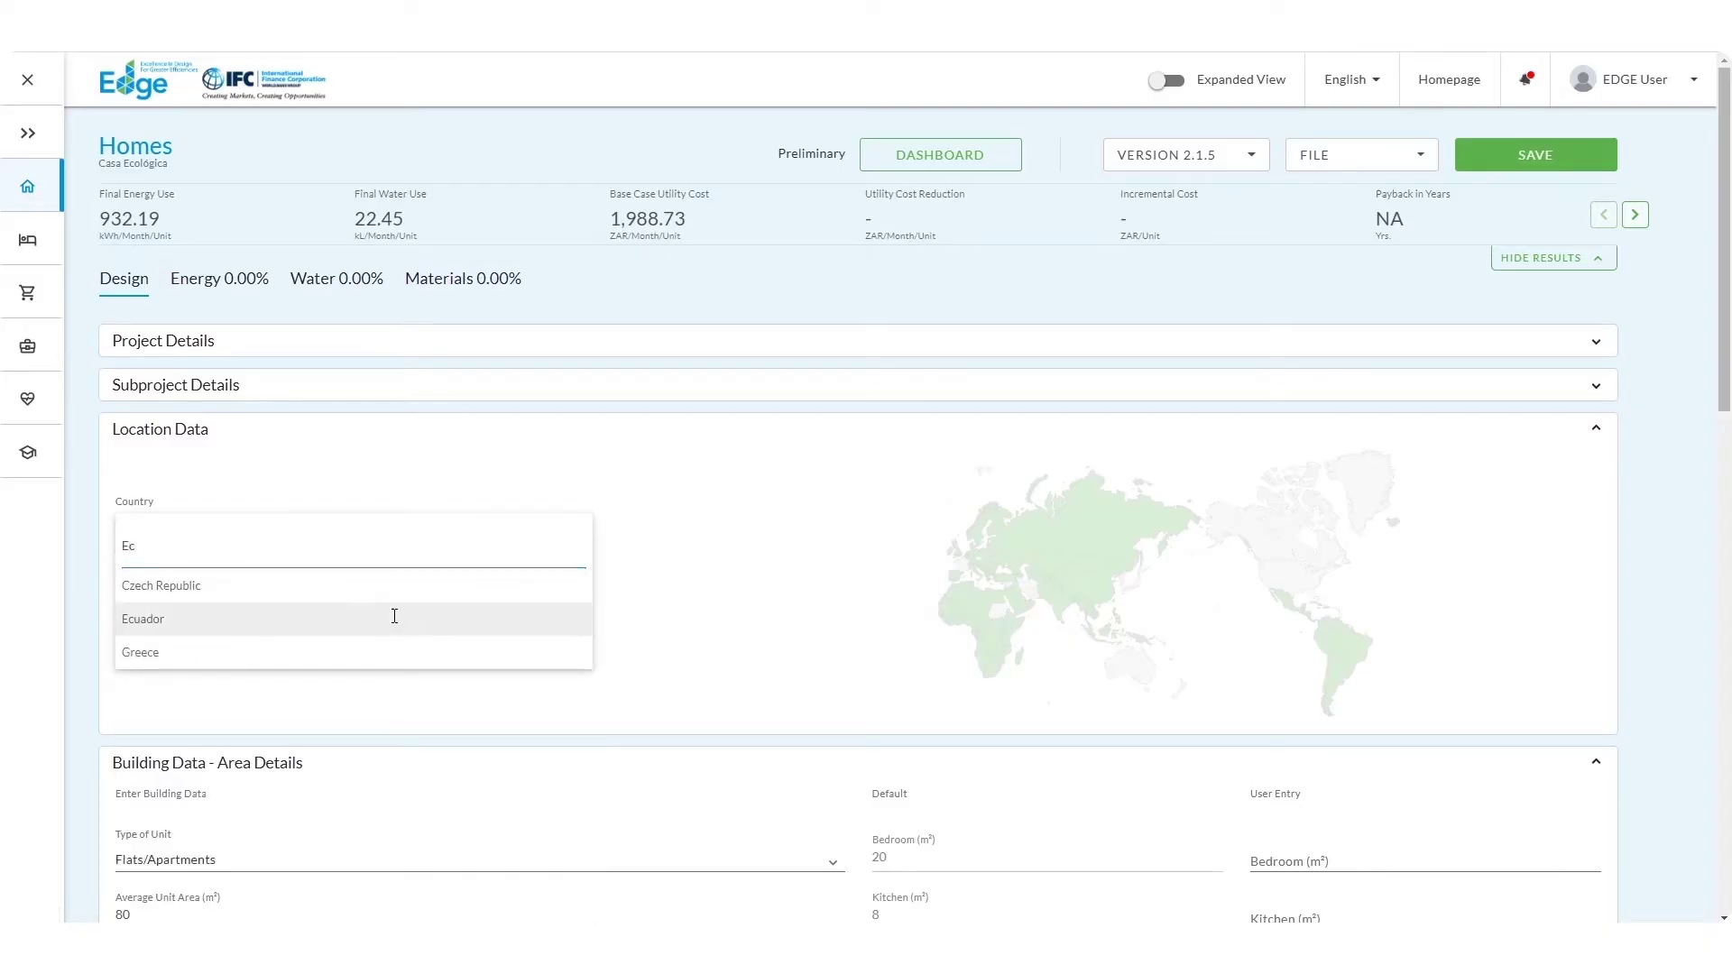
click(394, 612)
click(338, 587)
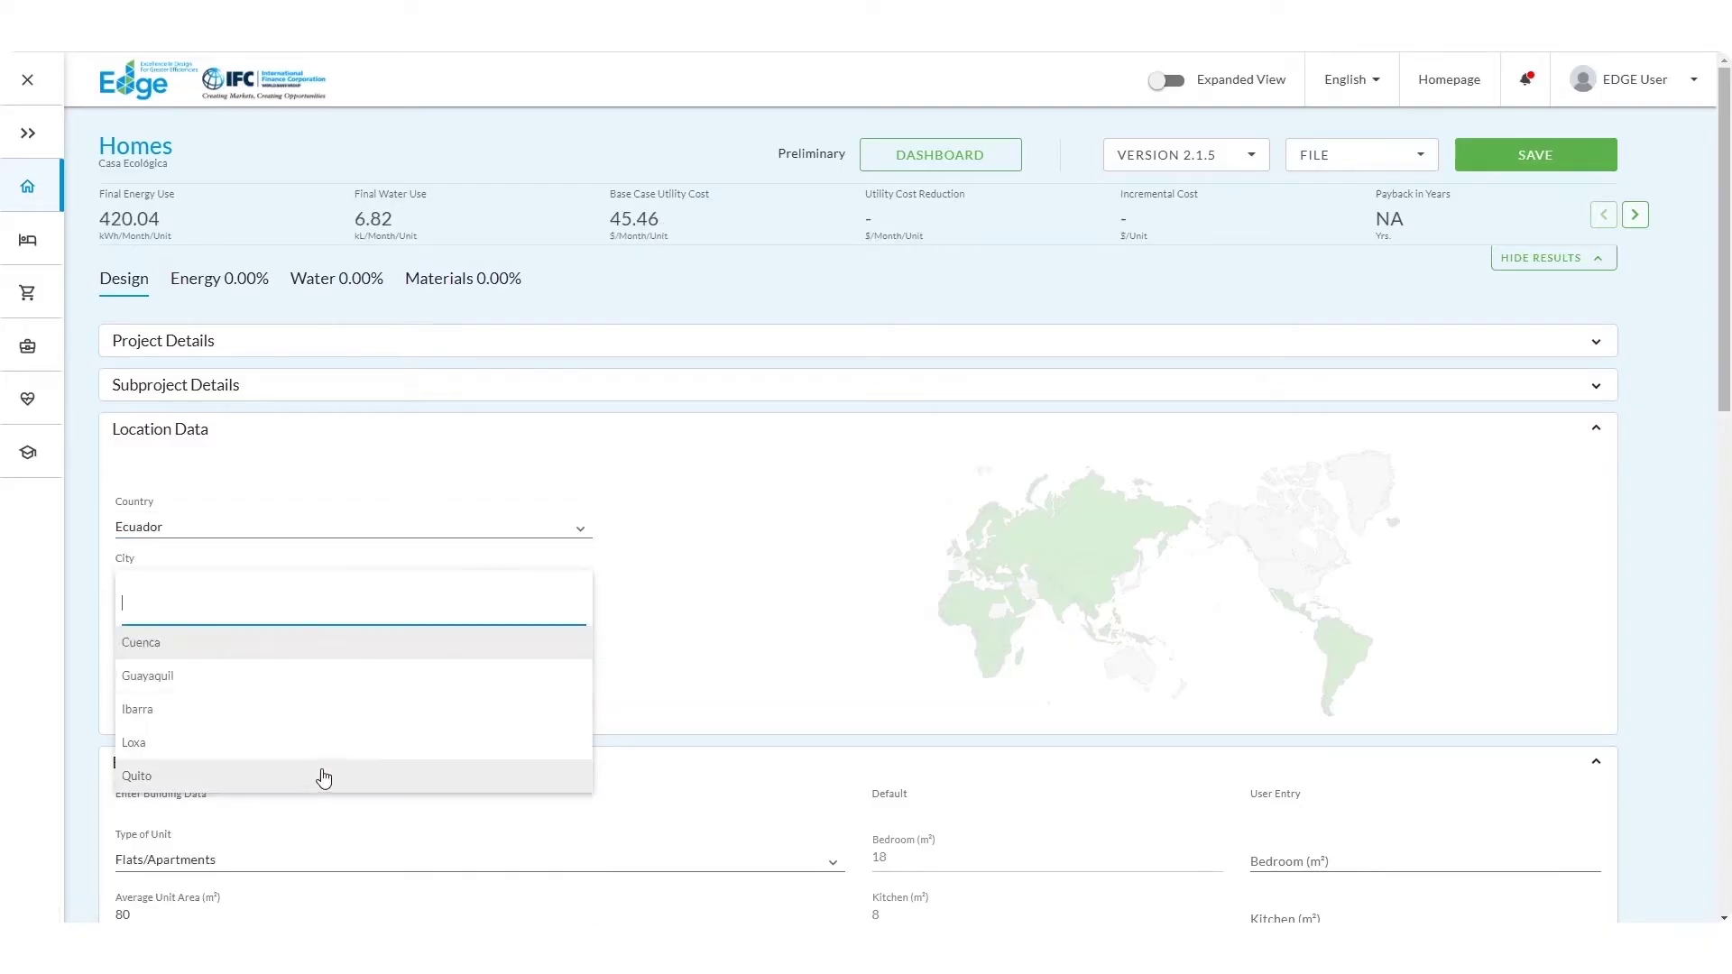
click(324, 778)
click(331, 646)
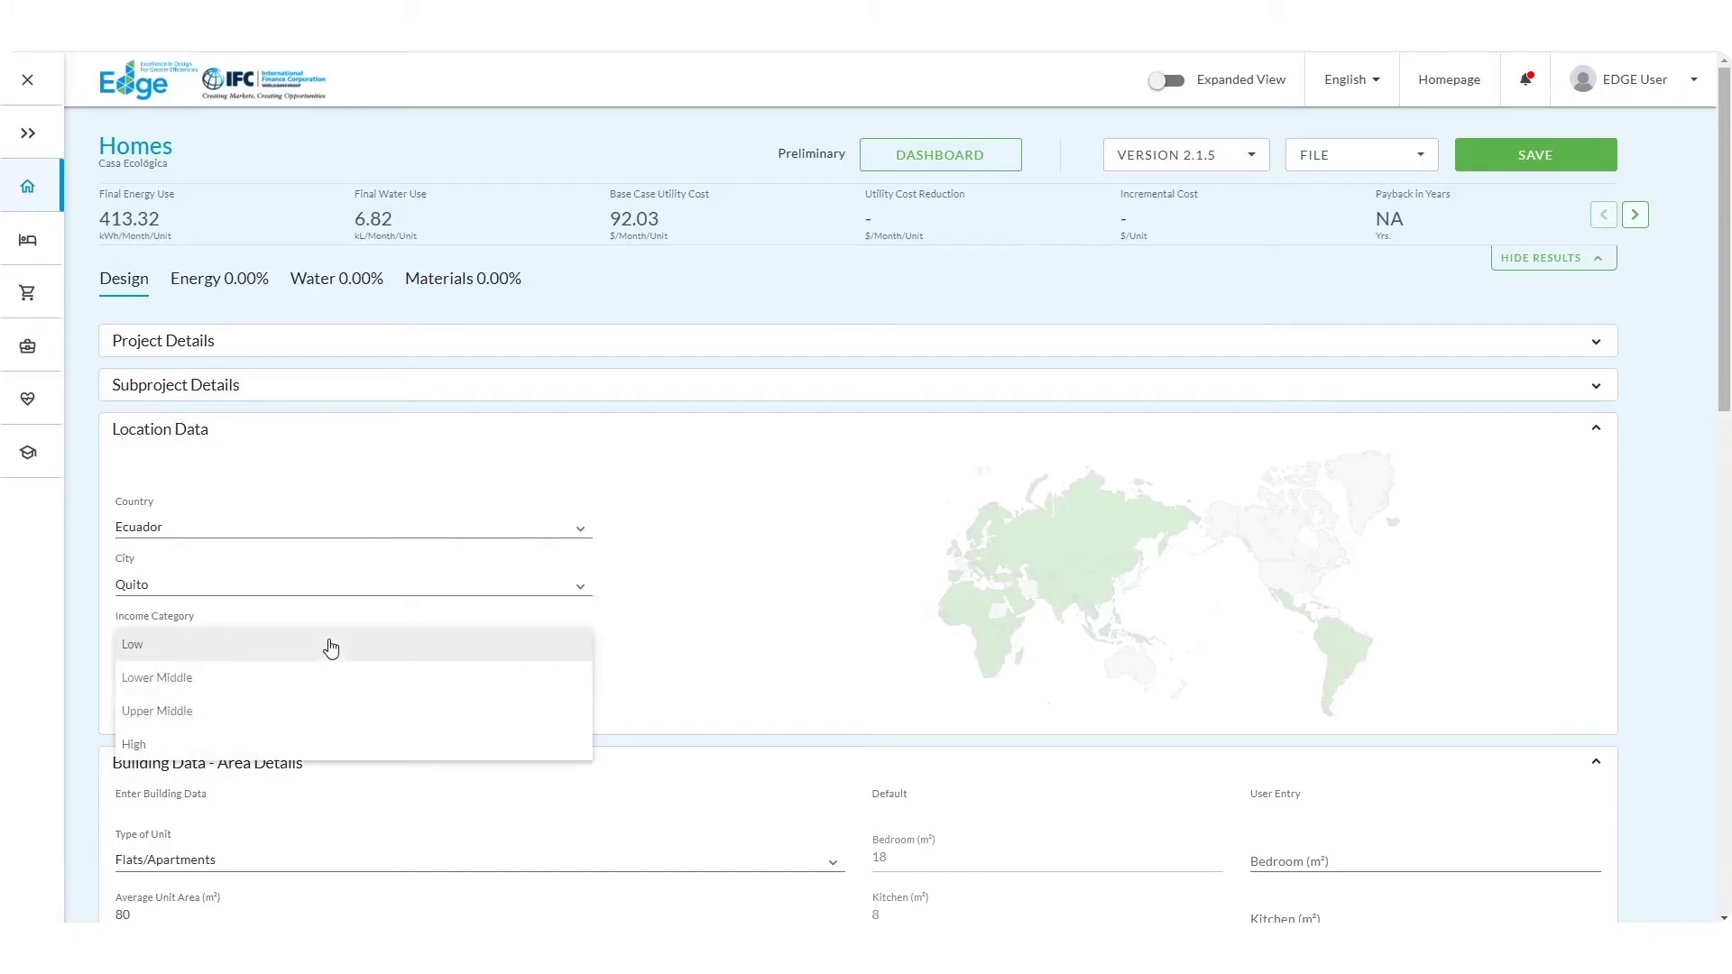
click(330, 678)
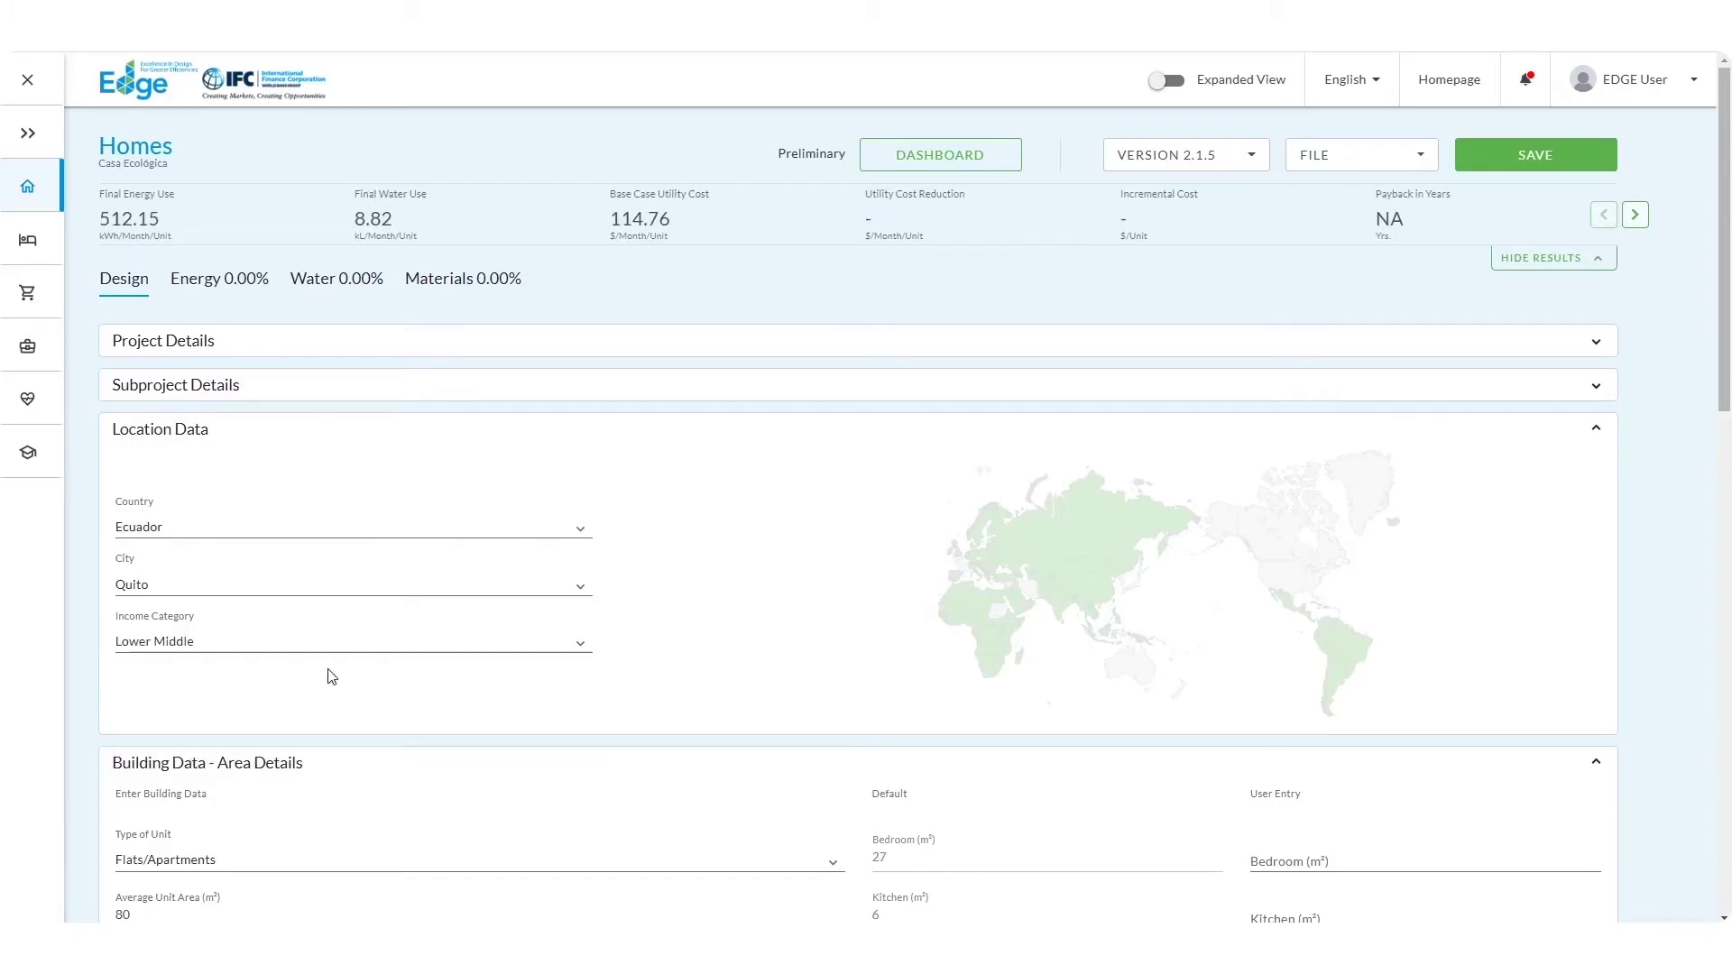
Step: Keep Flats/Apartments with a 75 m² average unit area and 40 units
click(1595, 429)
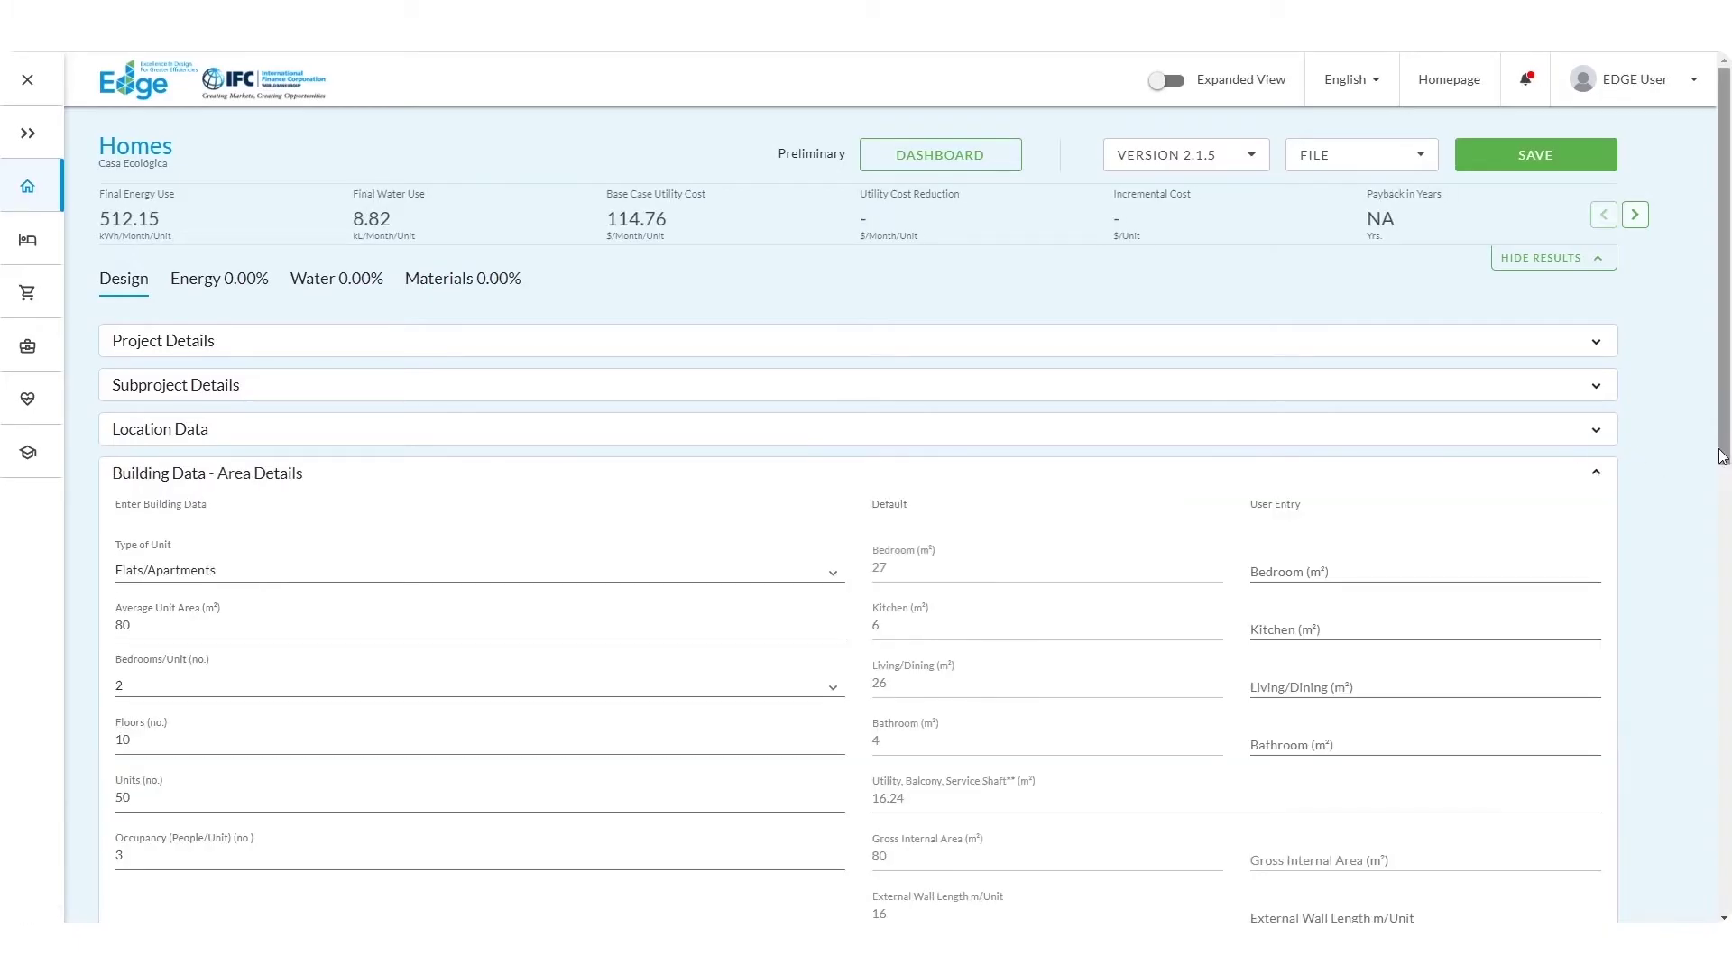
drag(1723, 455, 1722, 518)
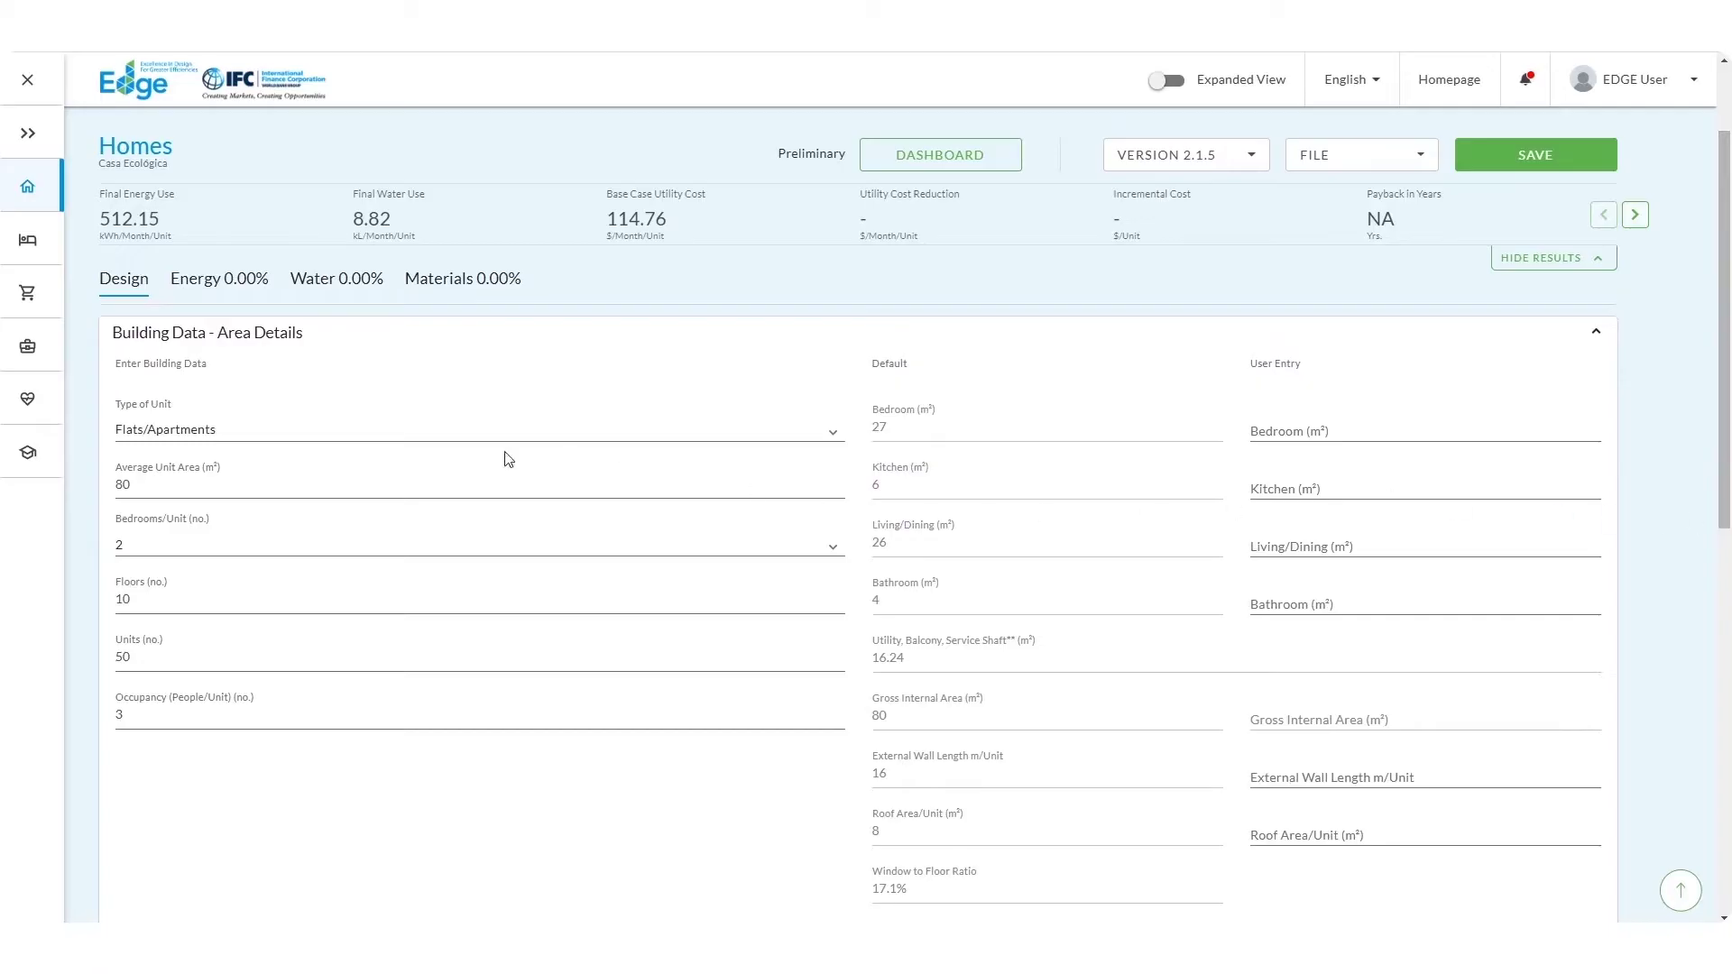
click(294, 430)
click(288, 440)
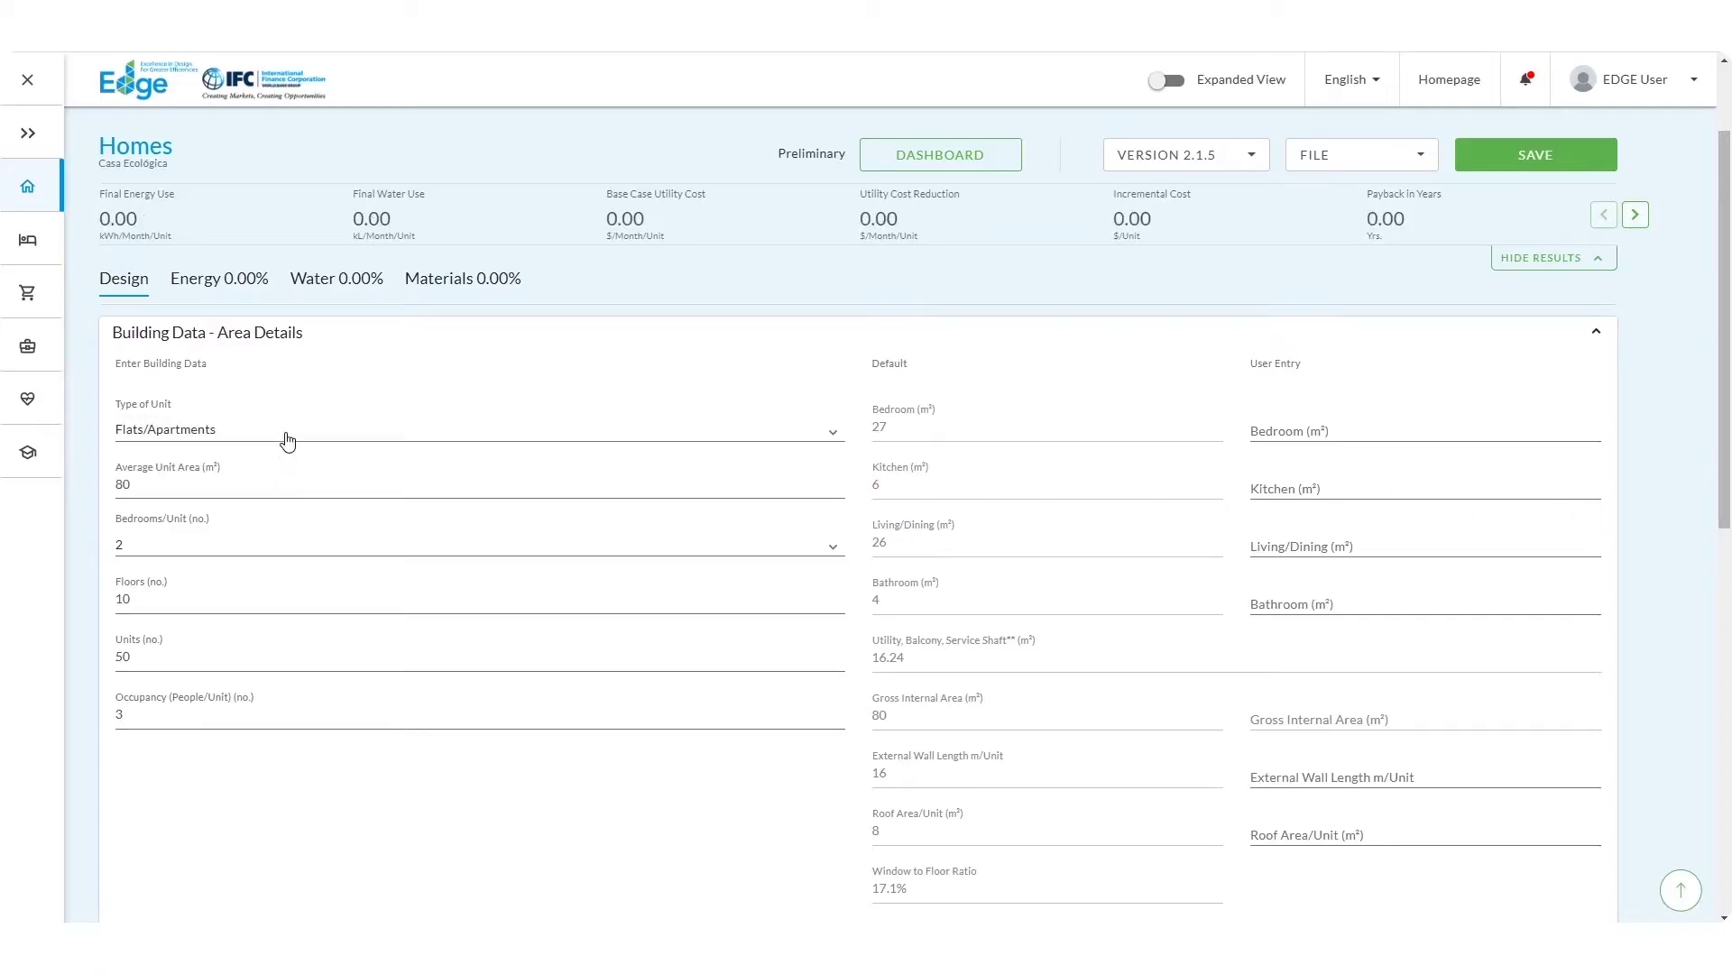
double_click(275, 483)
text(75)
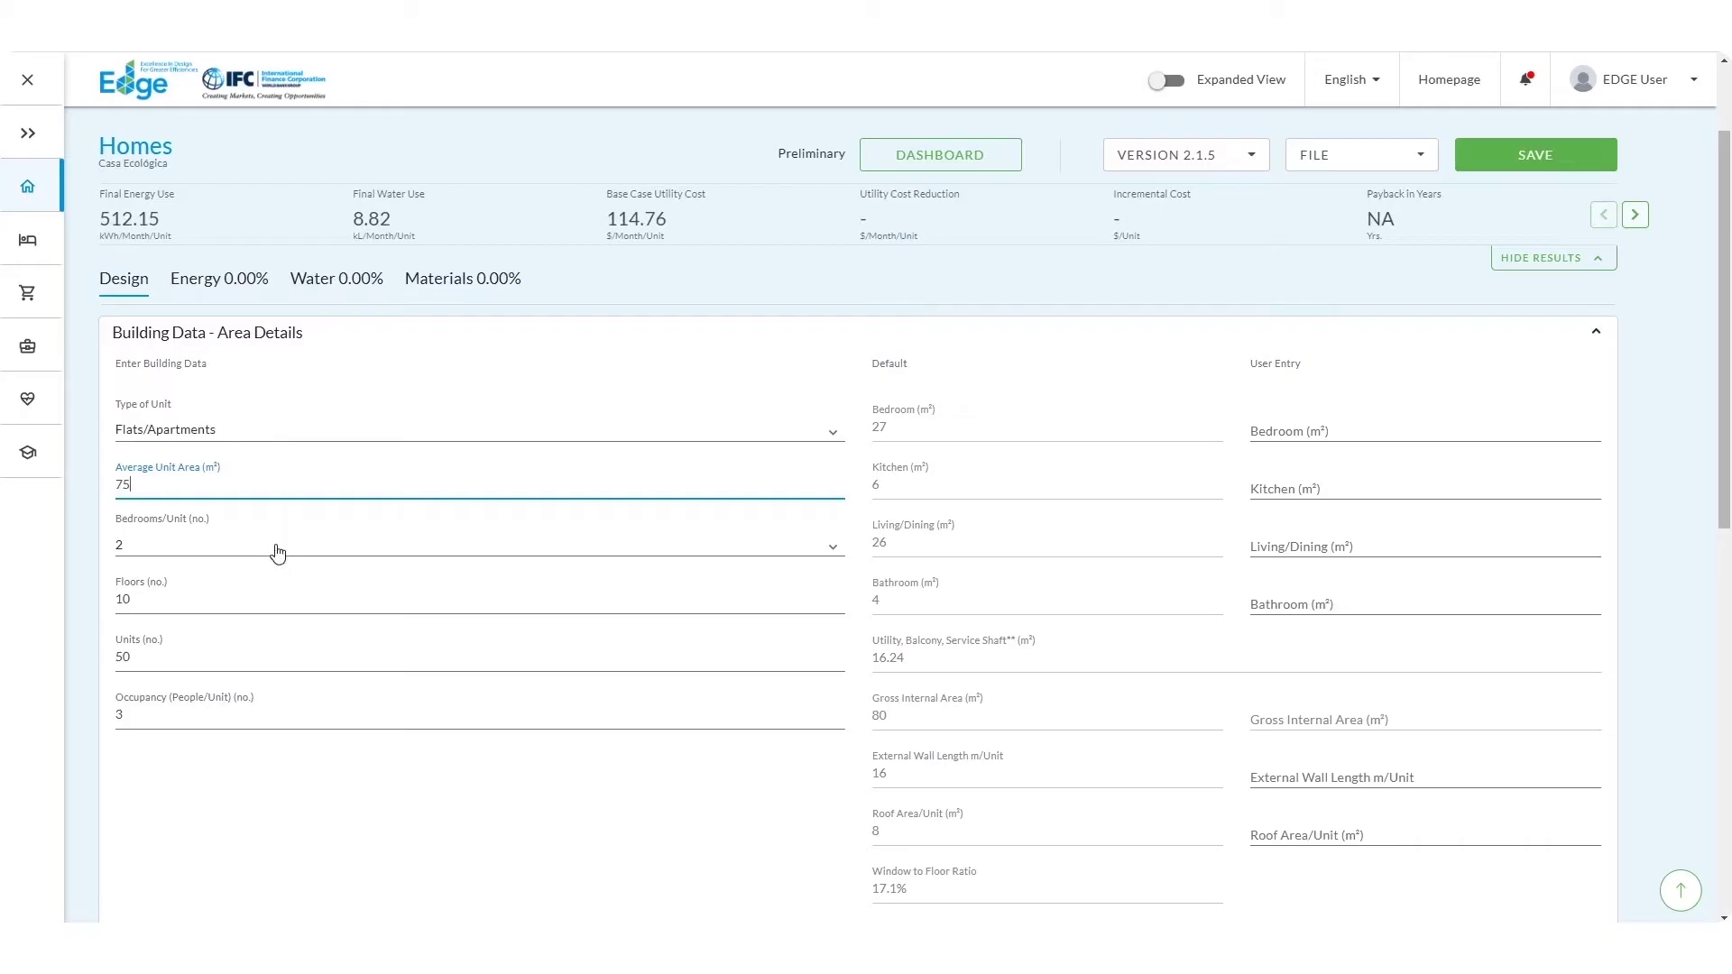
double_click(272, 657)
text(40)
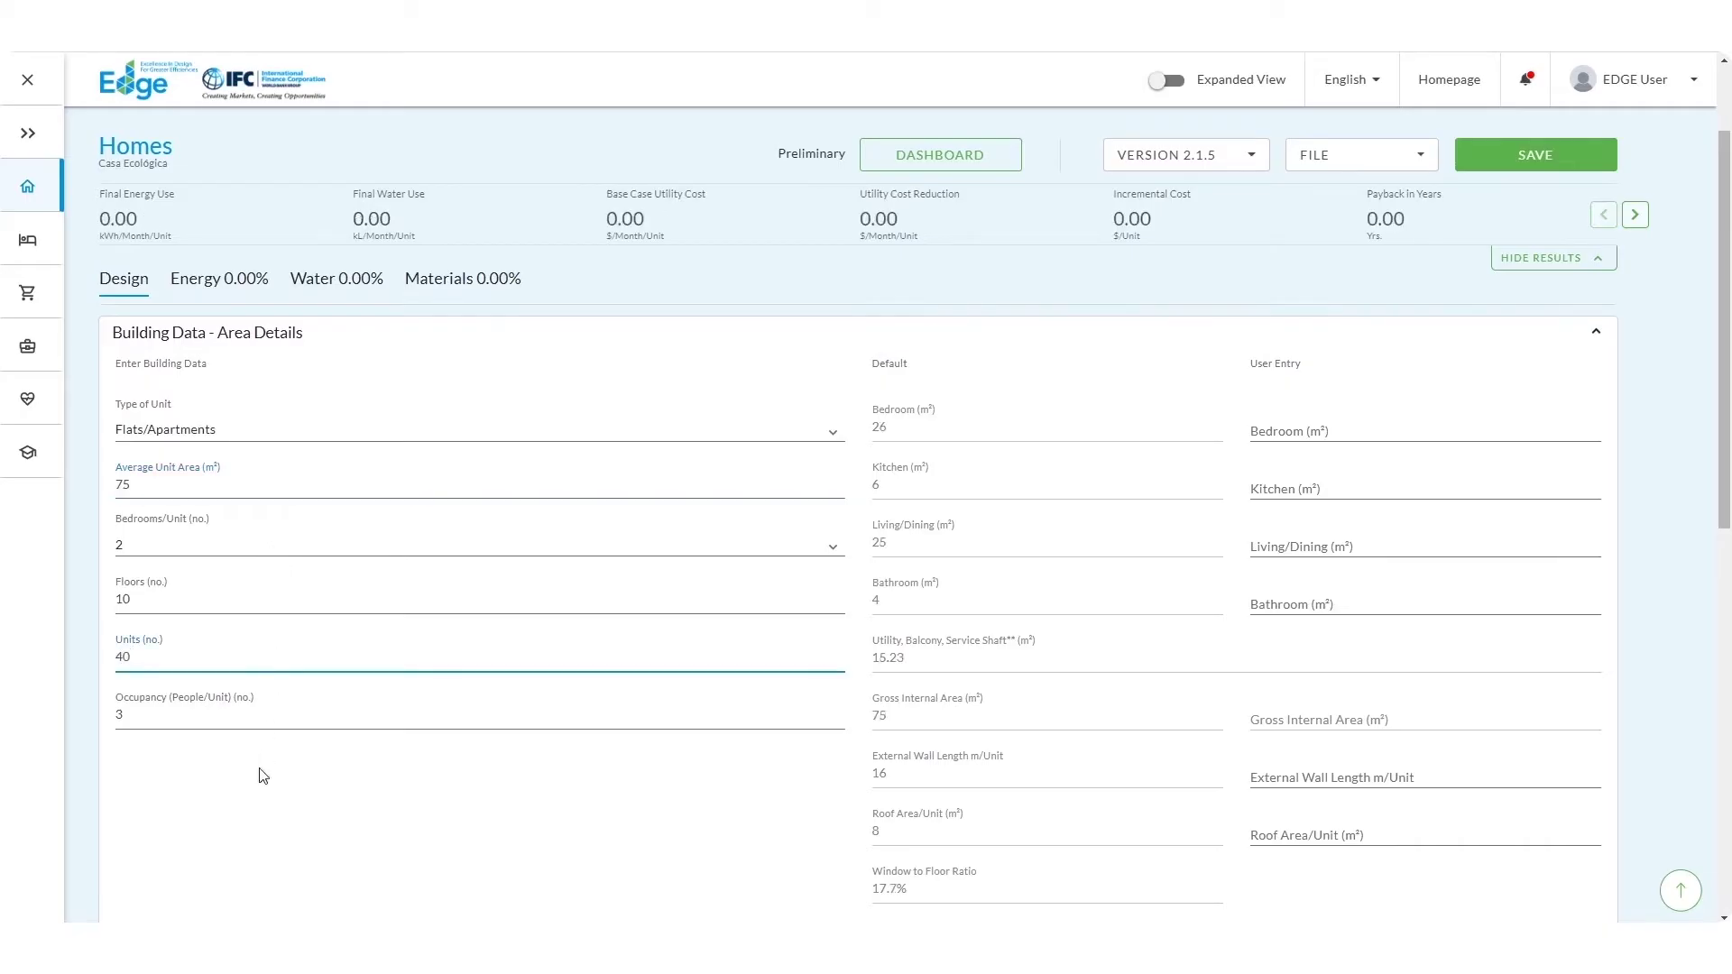
click(259, 769)
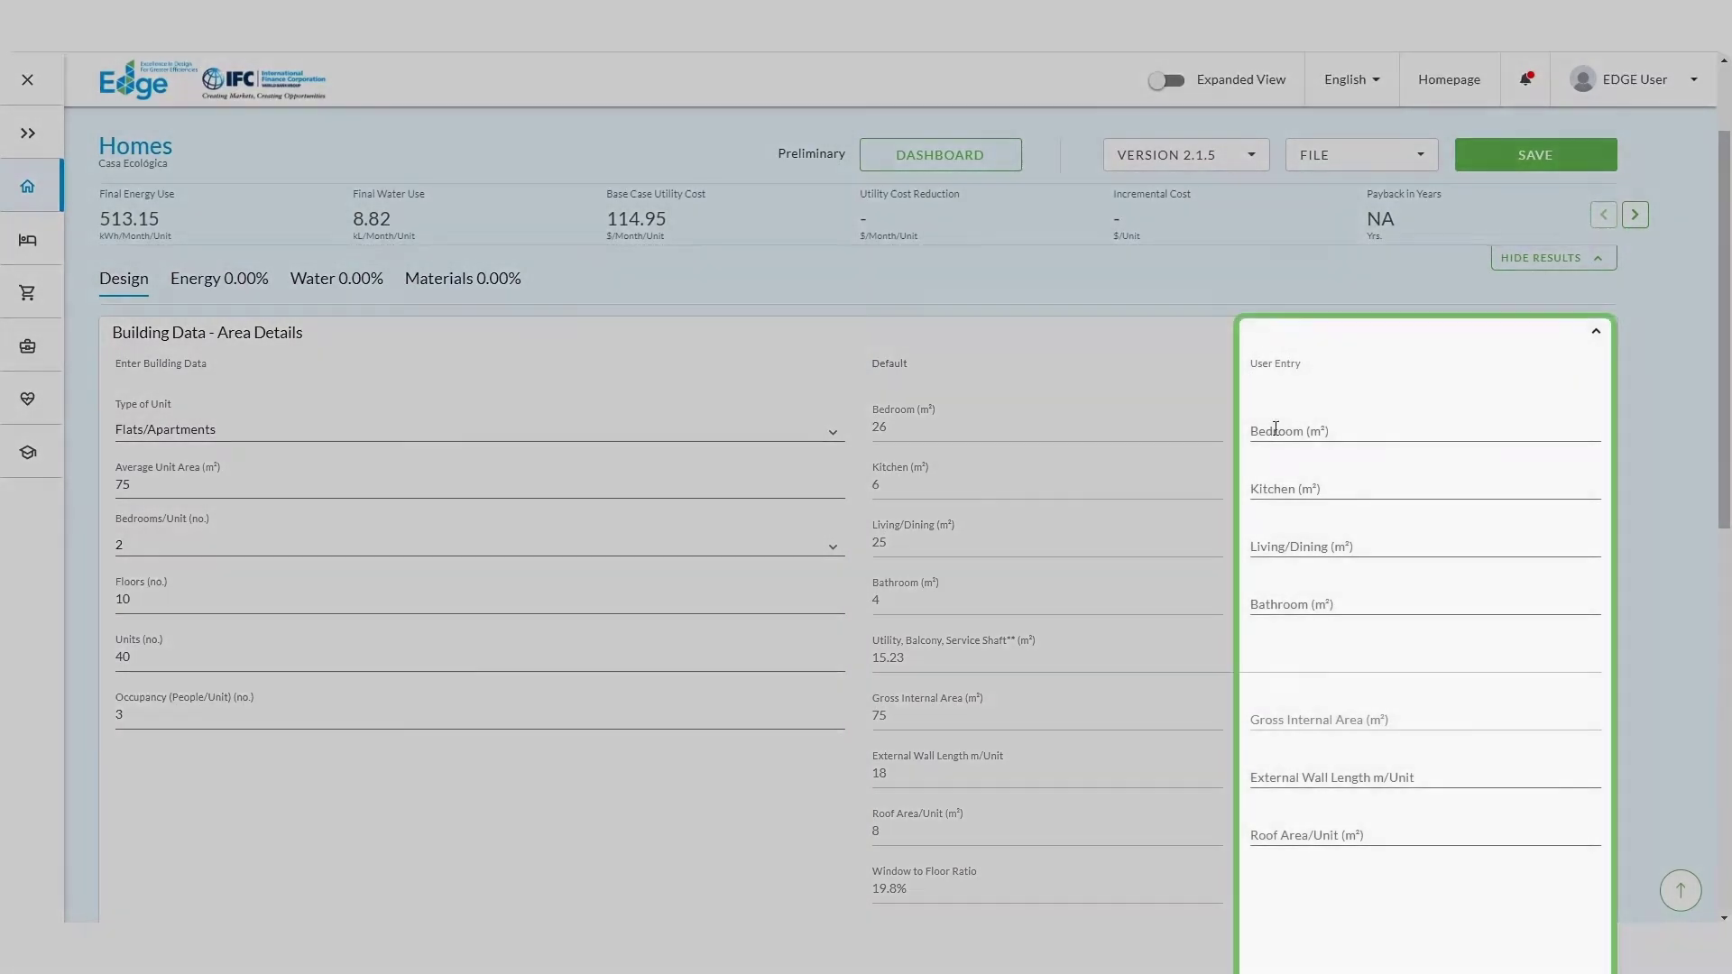
Step: Enter user-defined areas of 25 m² for the bedroom and 8 m² for the kitchen
click(1272, 430)
text(25)
click(1274, 485)
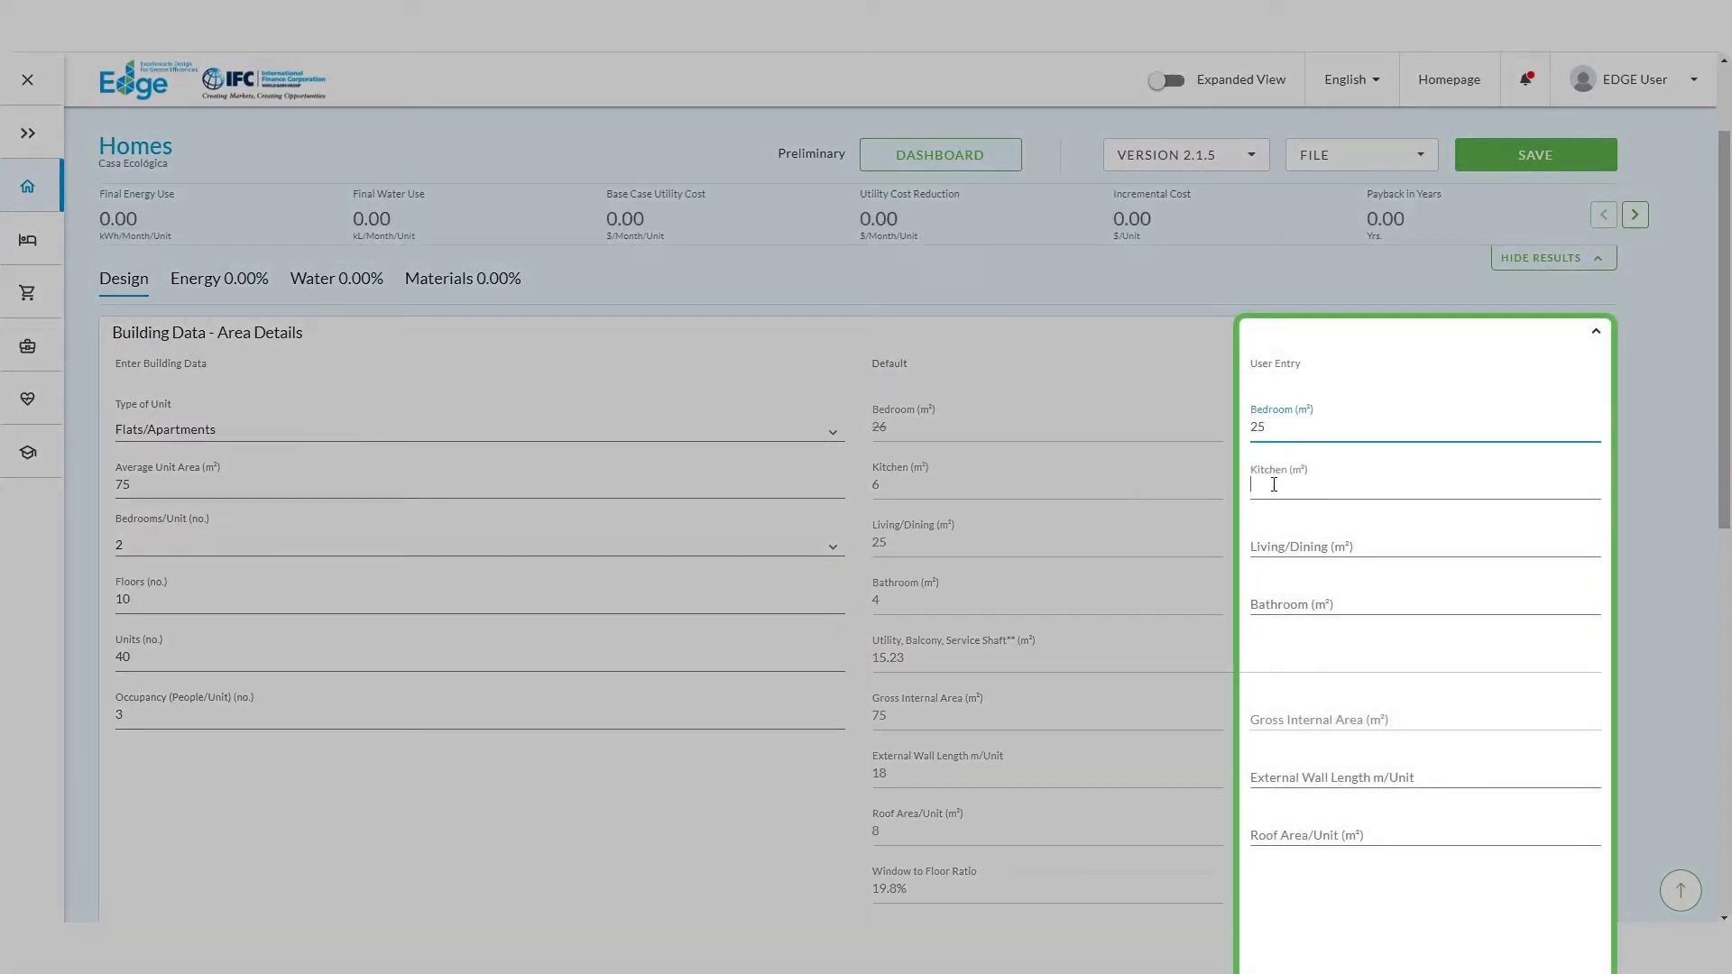
text(8)
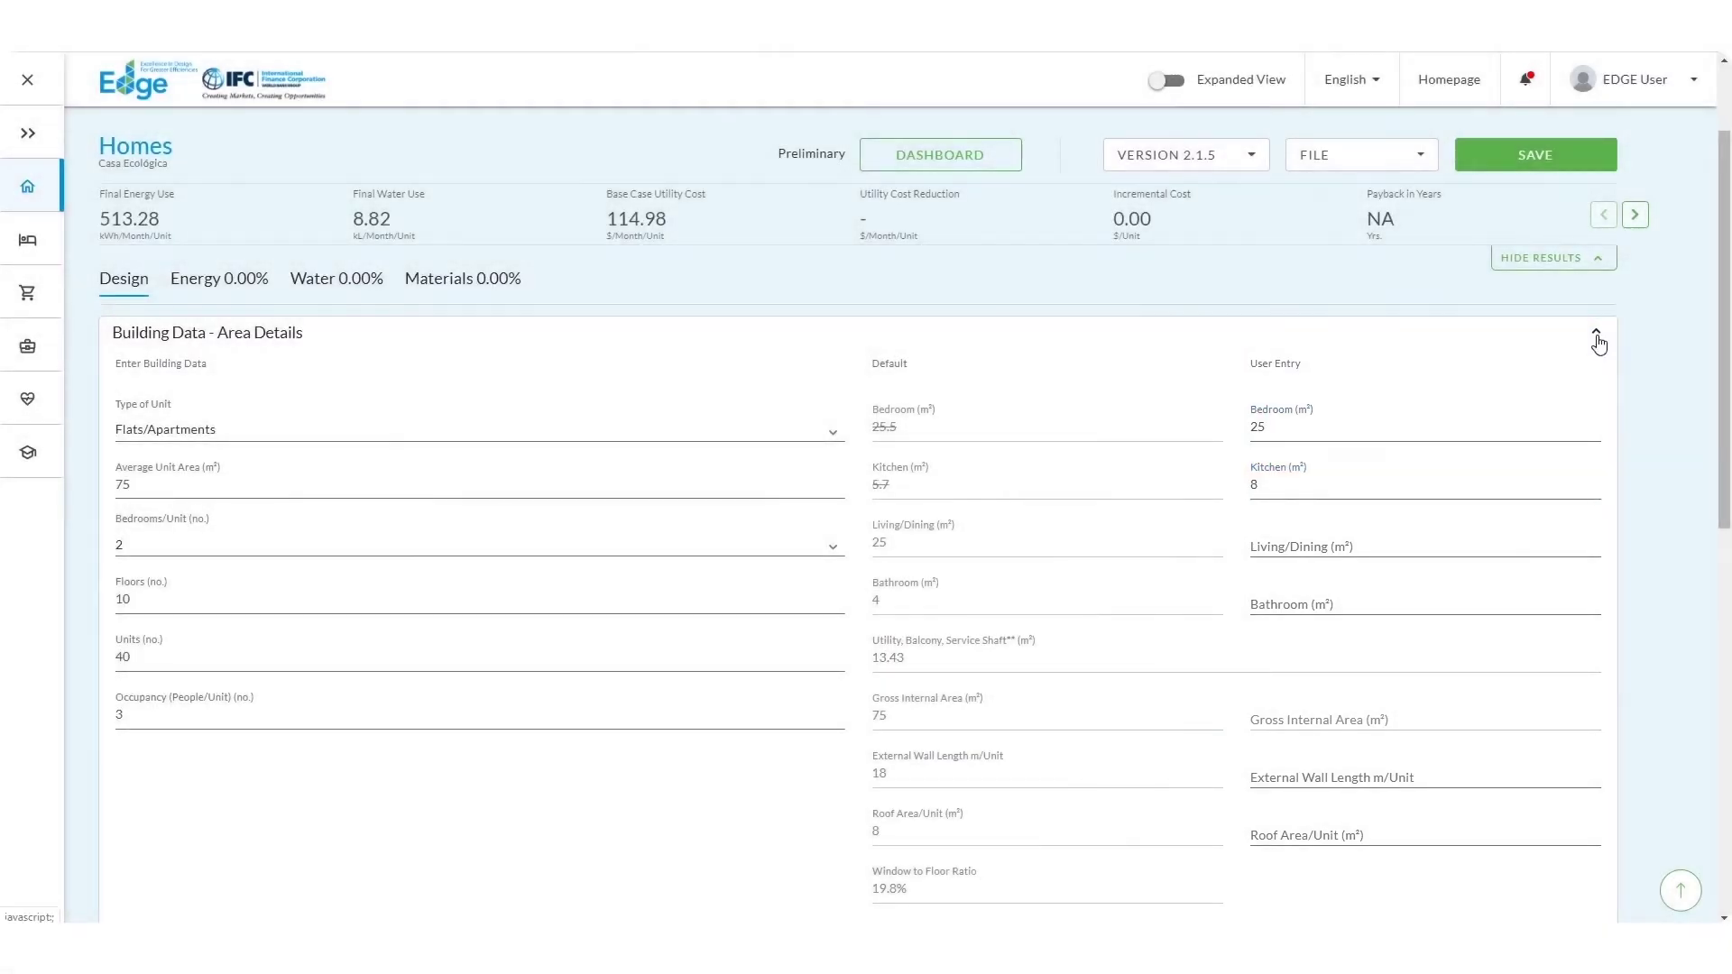
Step: In Building Systems, state that the design has no AC and no space heating
click(1596, 334)
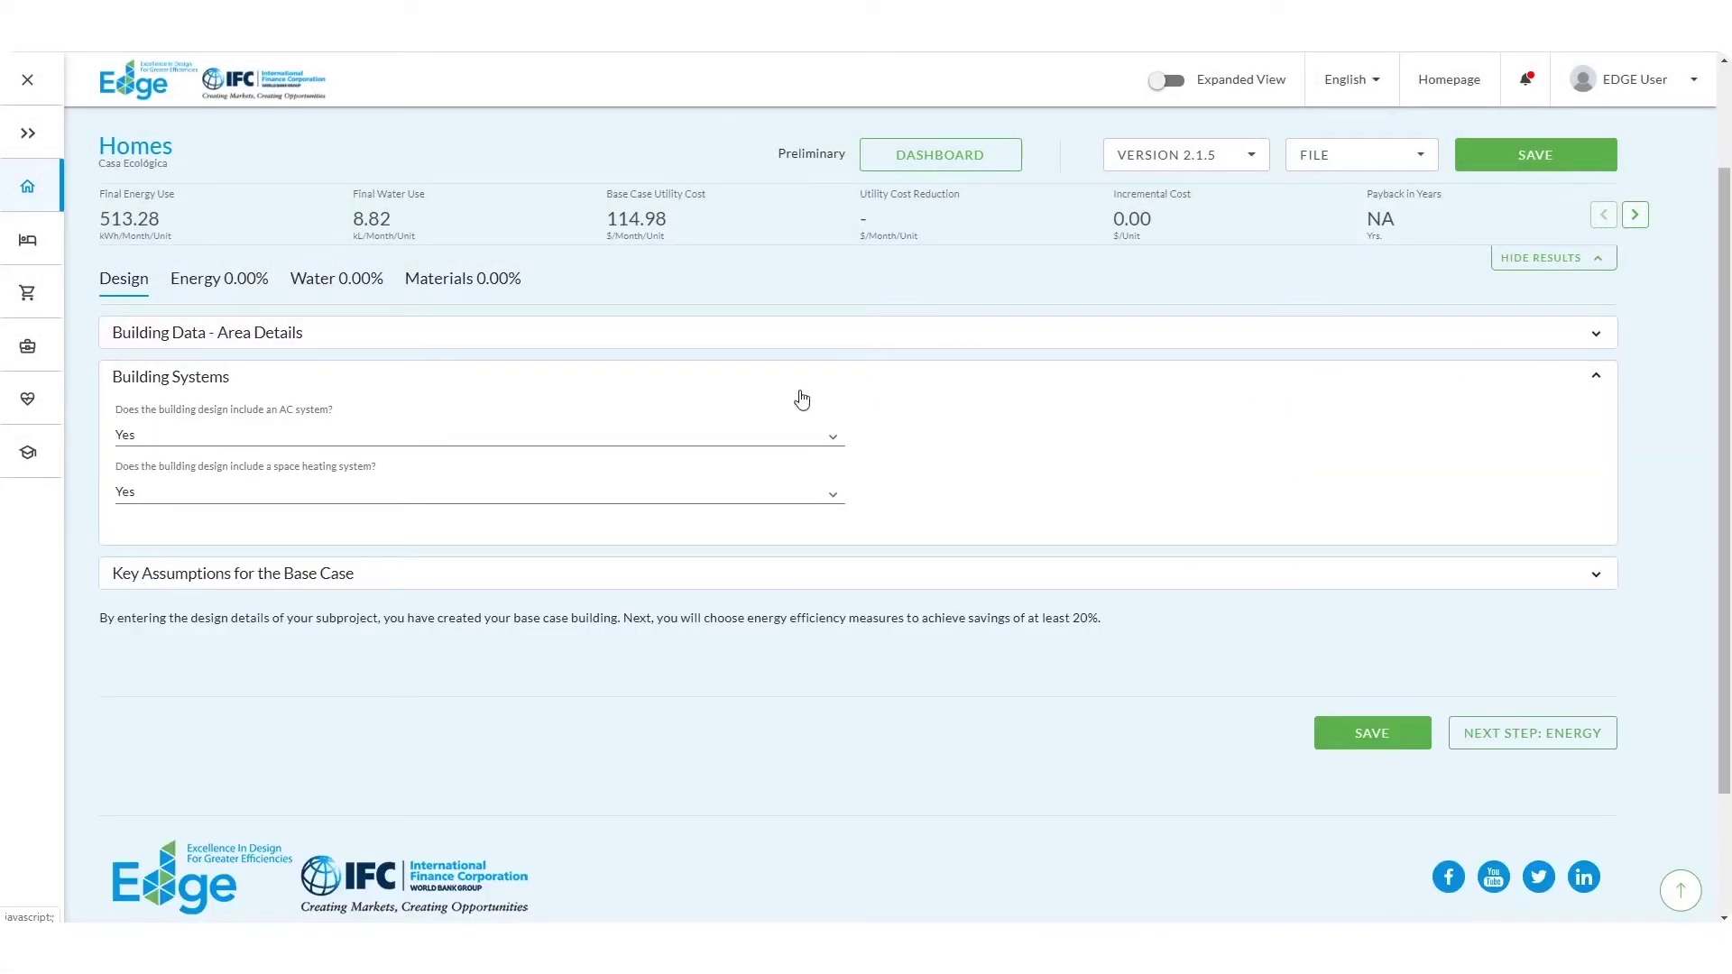
click(375, 442)
click(376, 480)
click(373, 503)
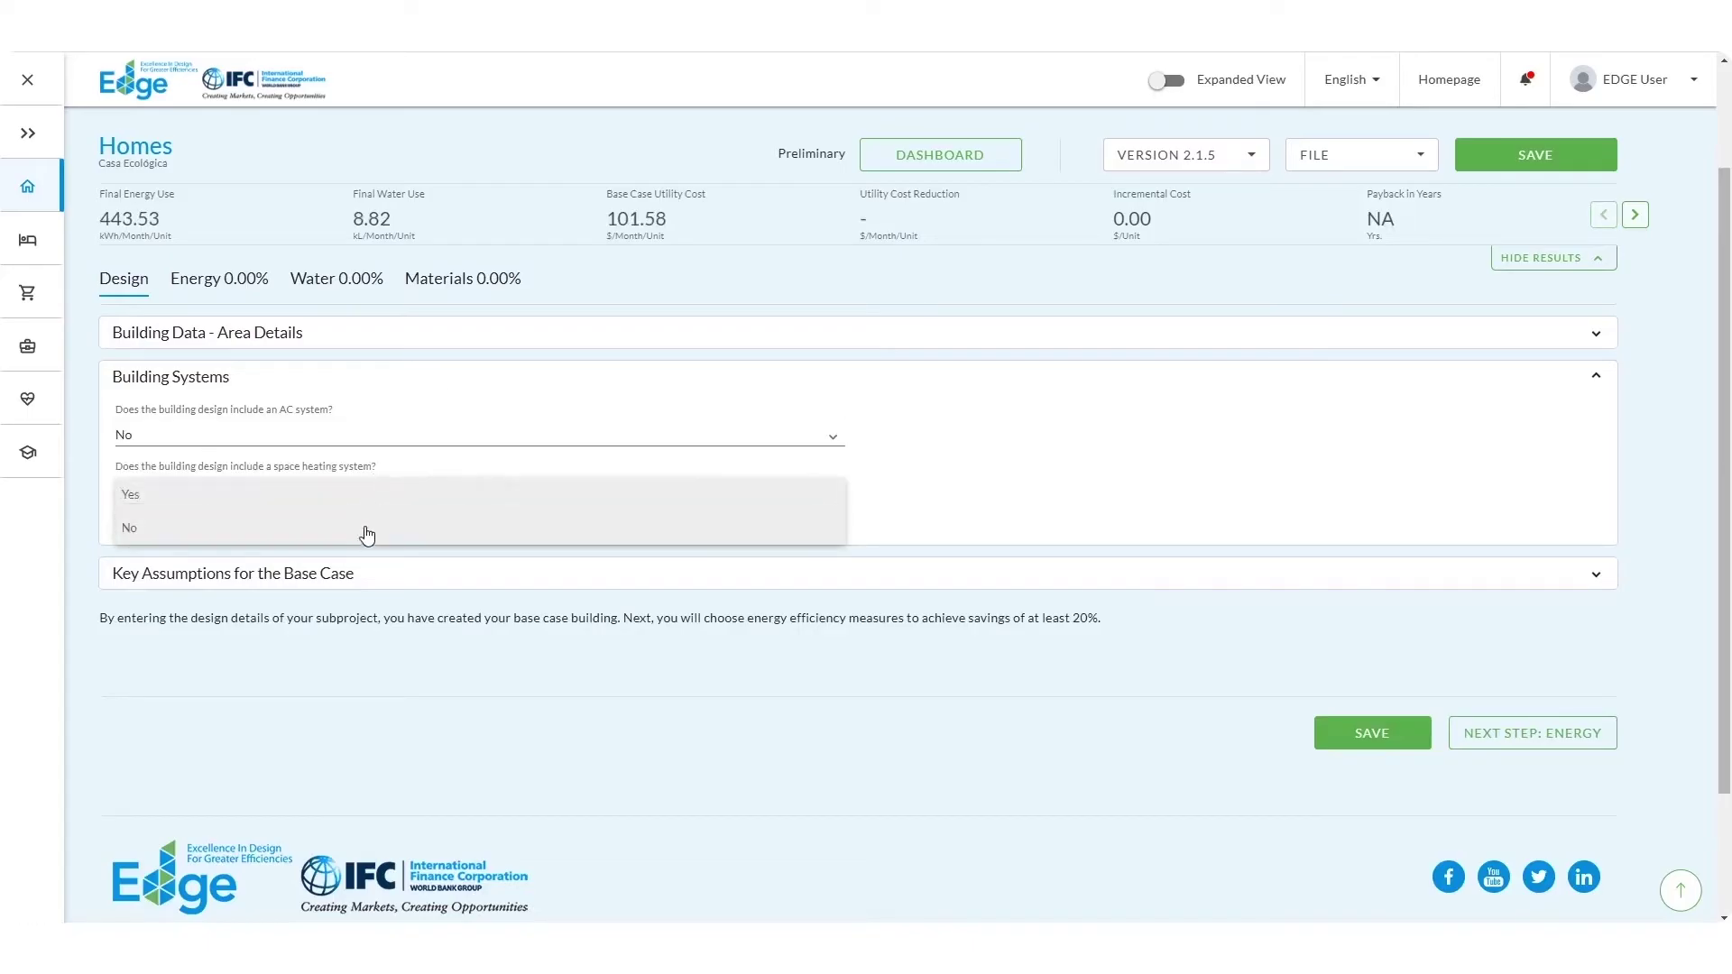
click(363, 531)
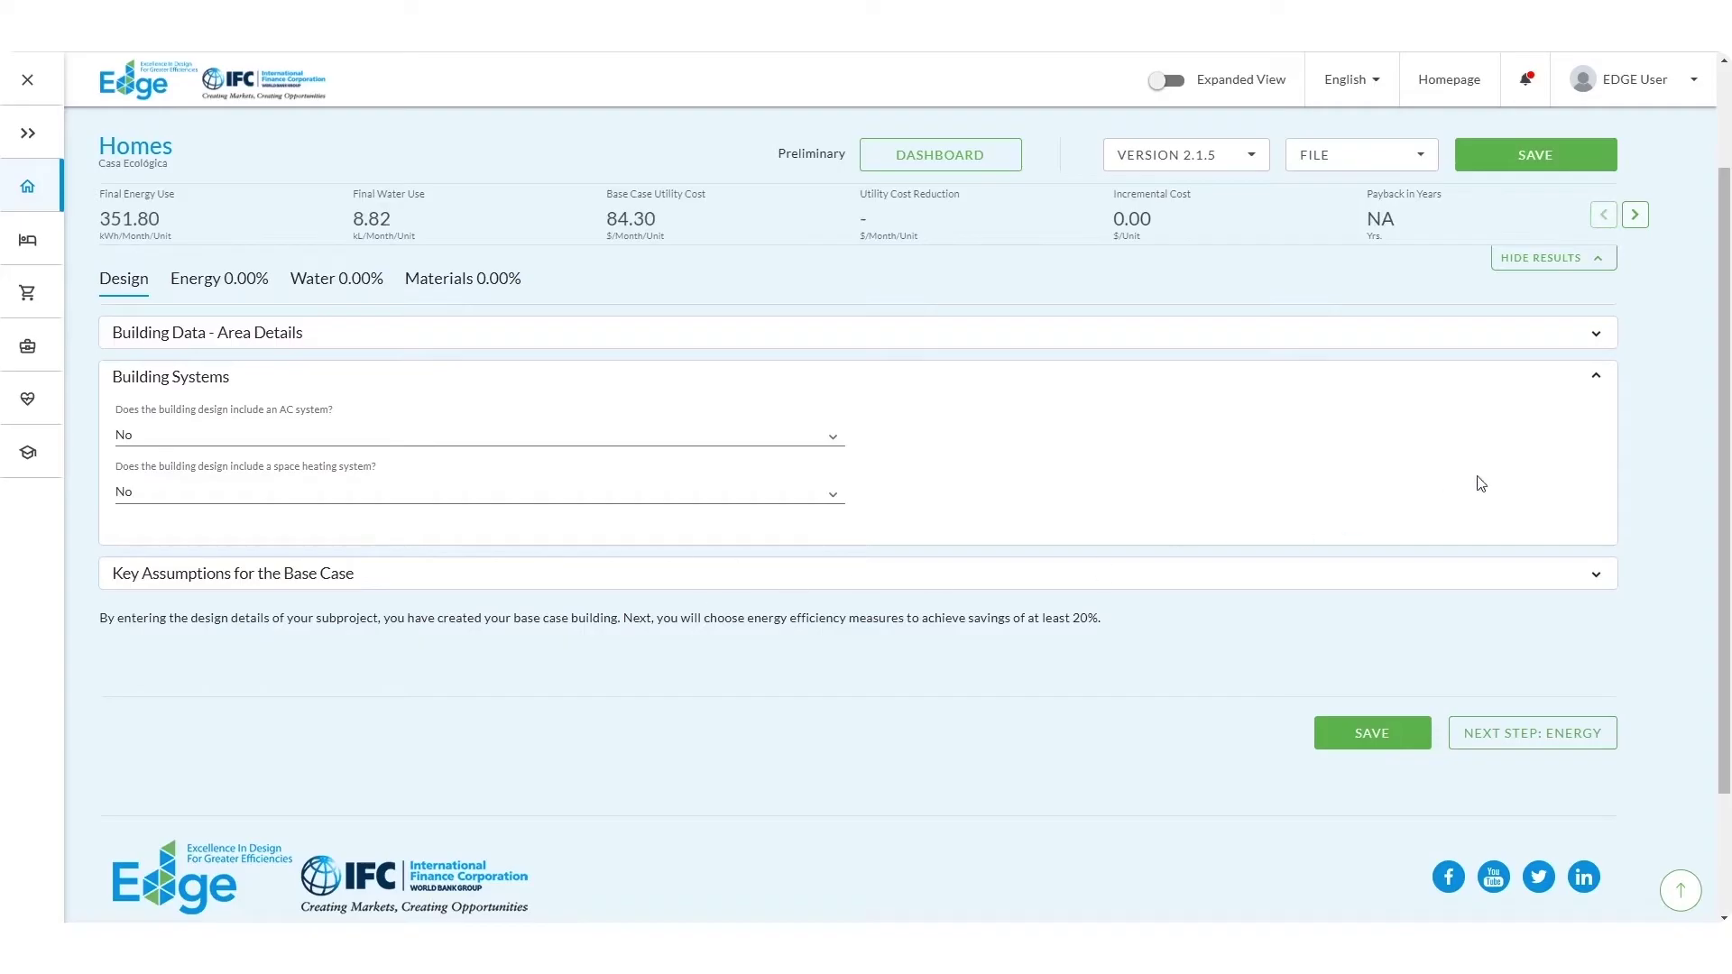
click(1607, 400)
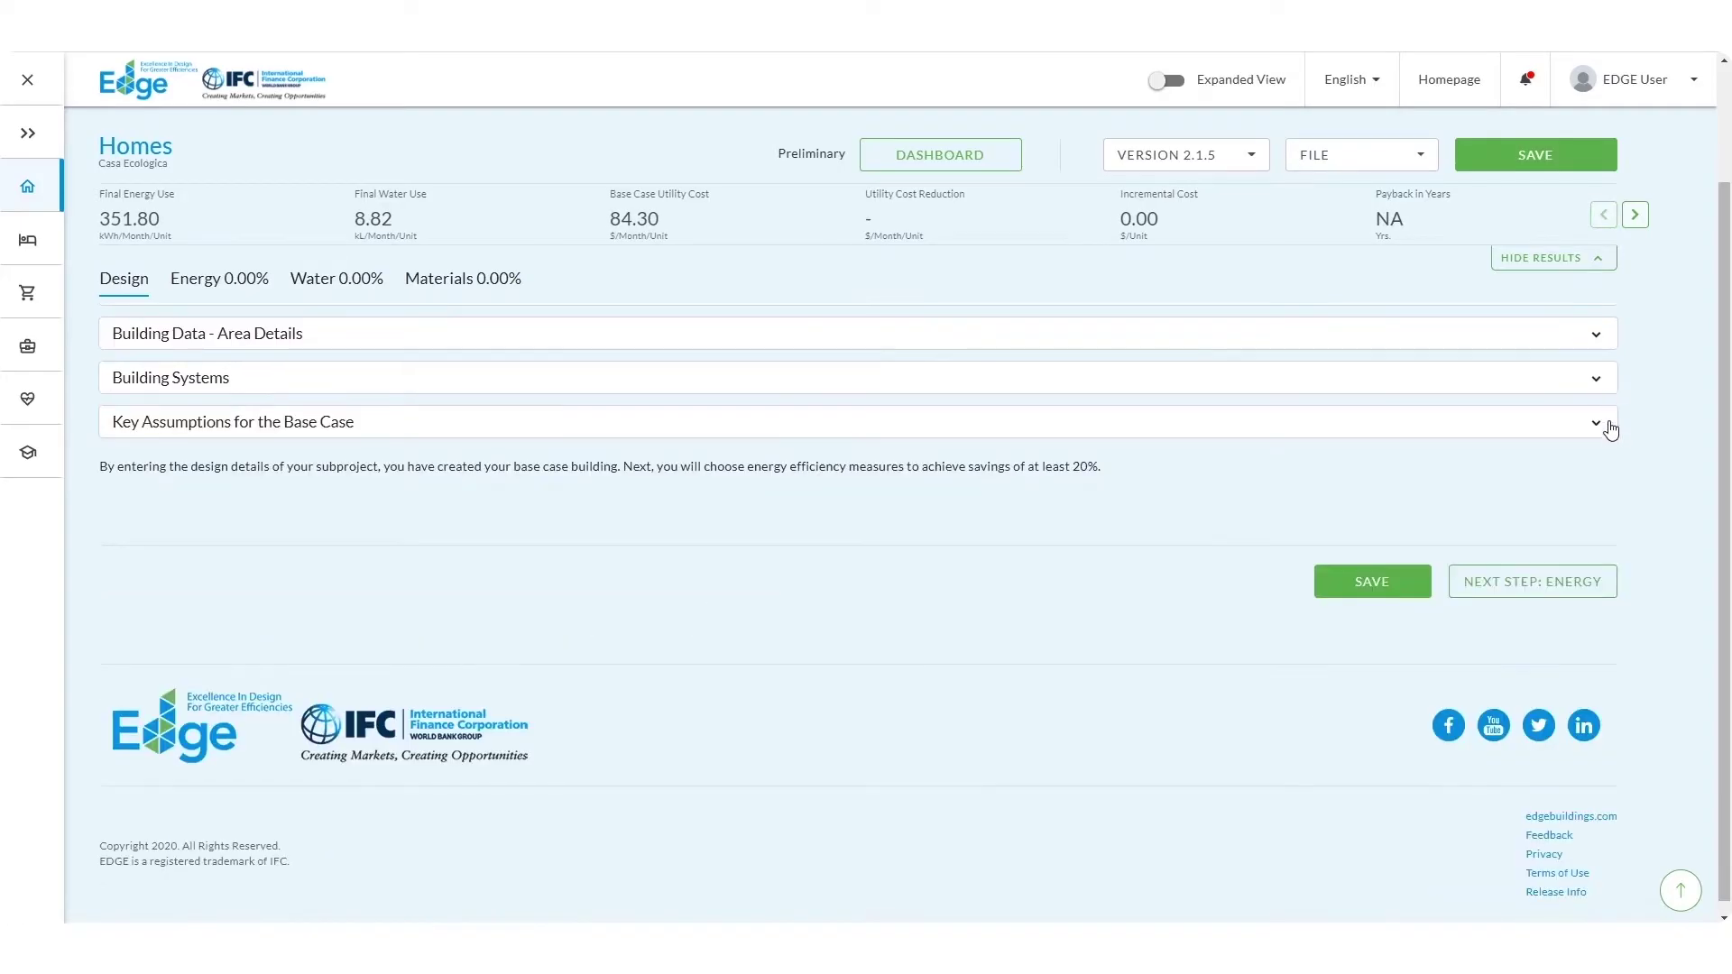
Step: Enter 21 as the base case cost of electricity in Key Assumptions
click(1609, 432)
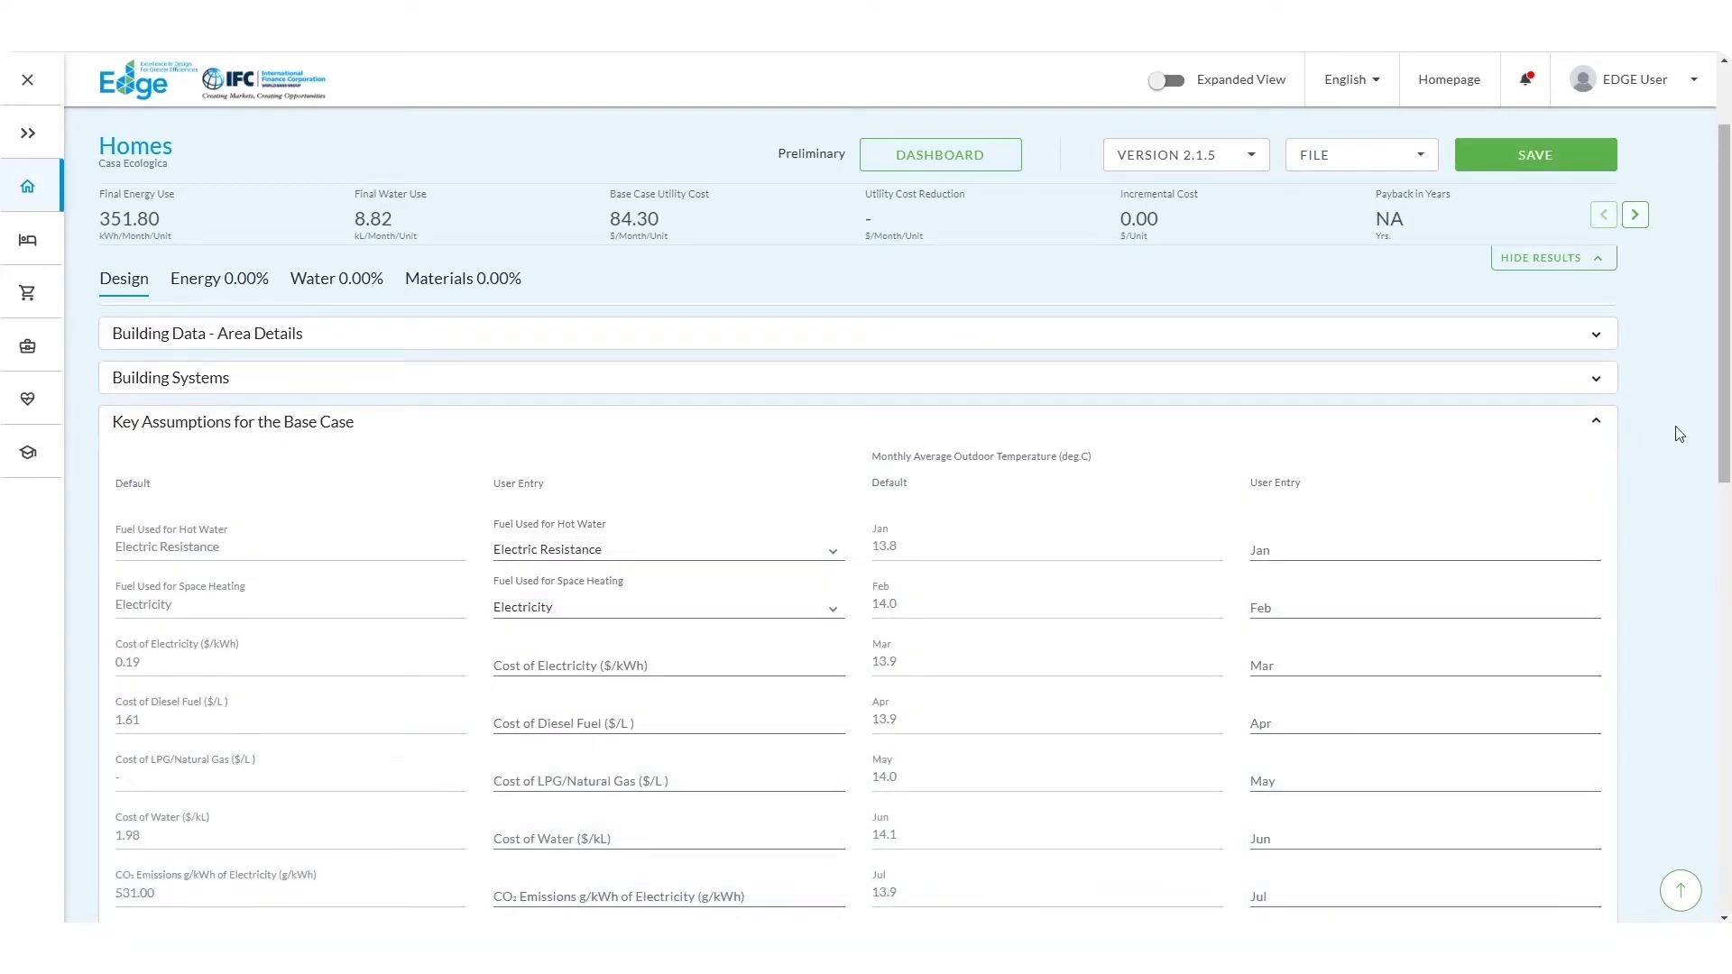
scroll(1725, 431, down, 1)
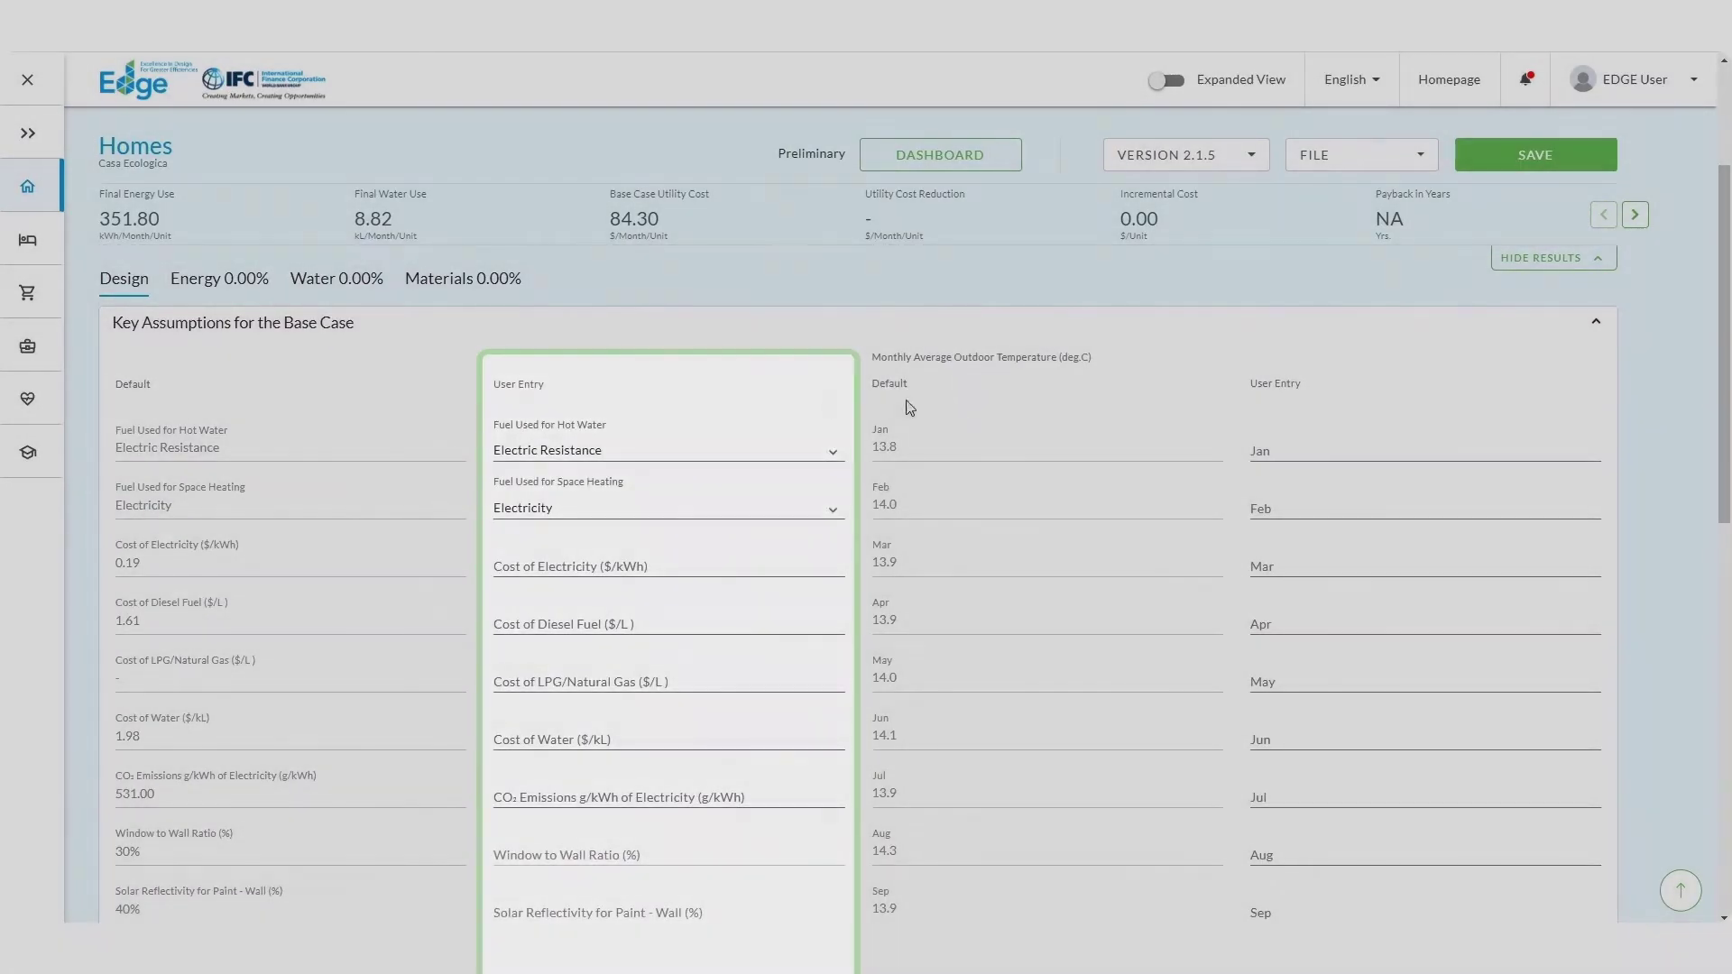
click(910, 408)
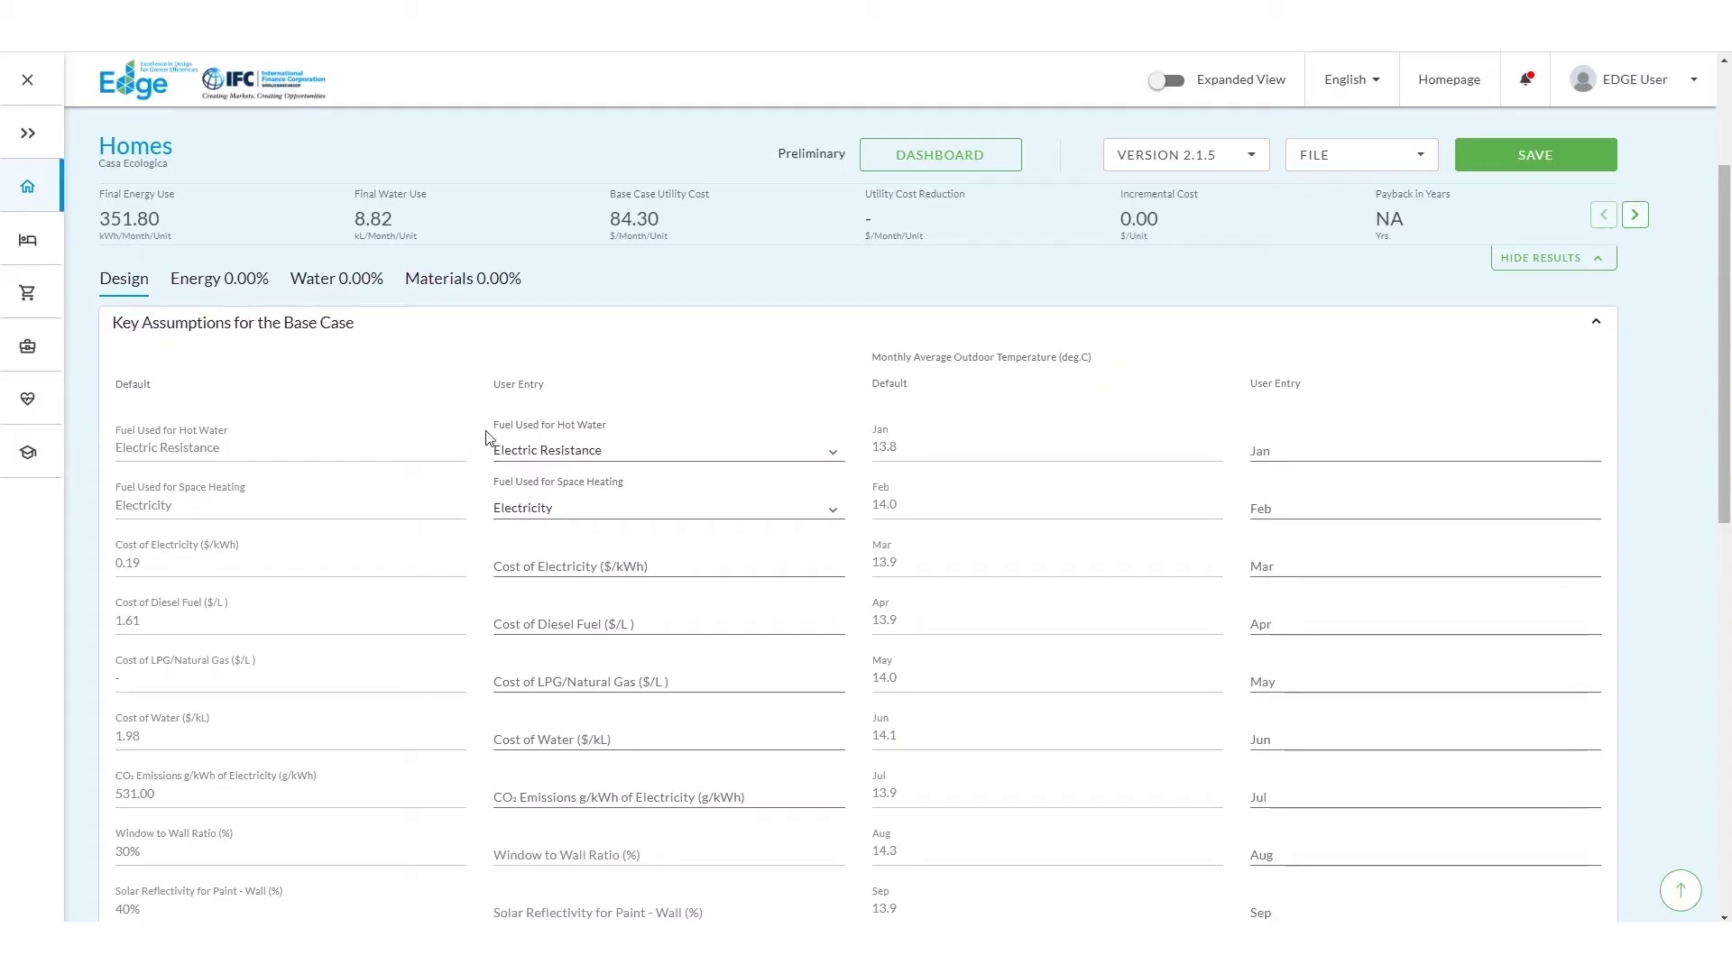
click(501, 569)
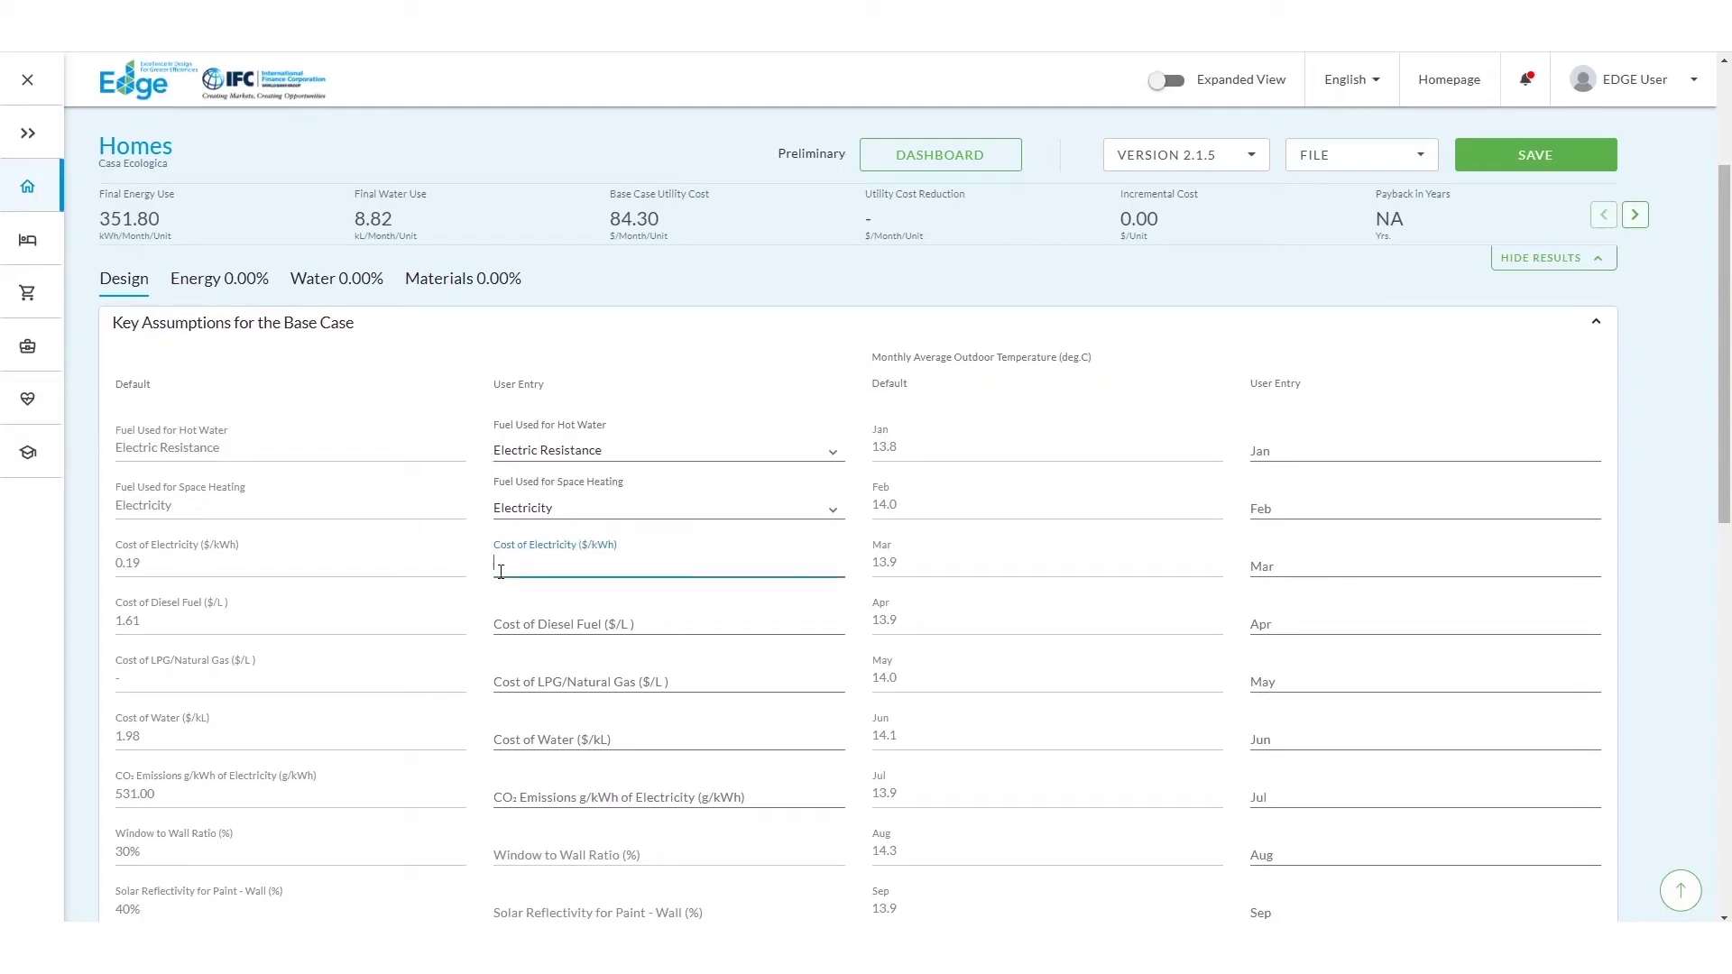
text(21)
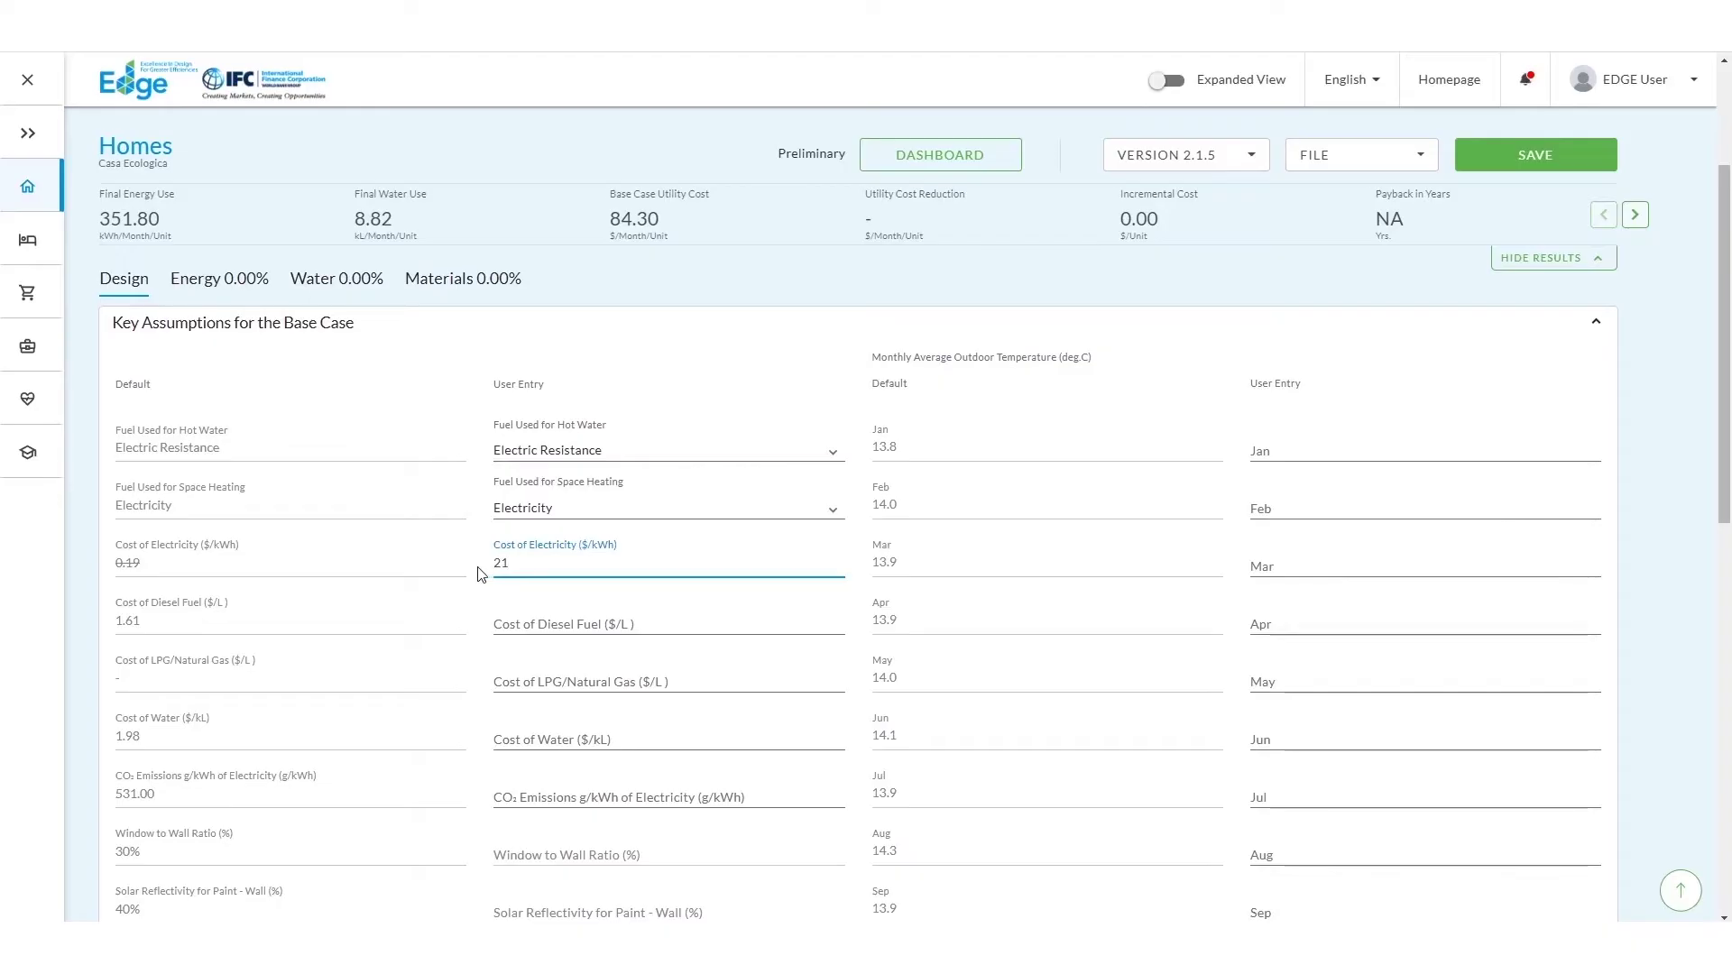
click(481, 574)
scroll(481, 575, down, 5)
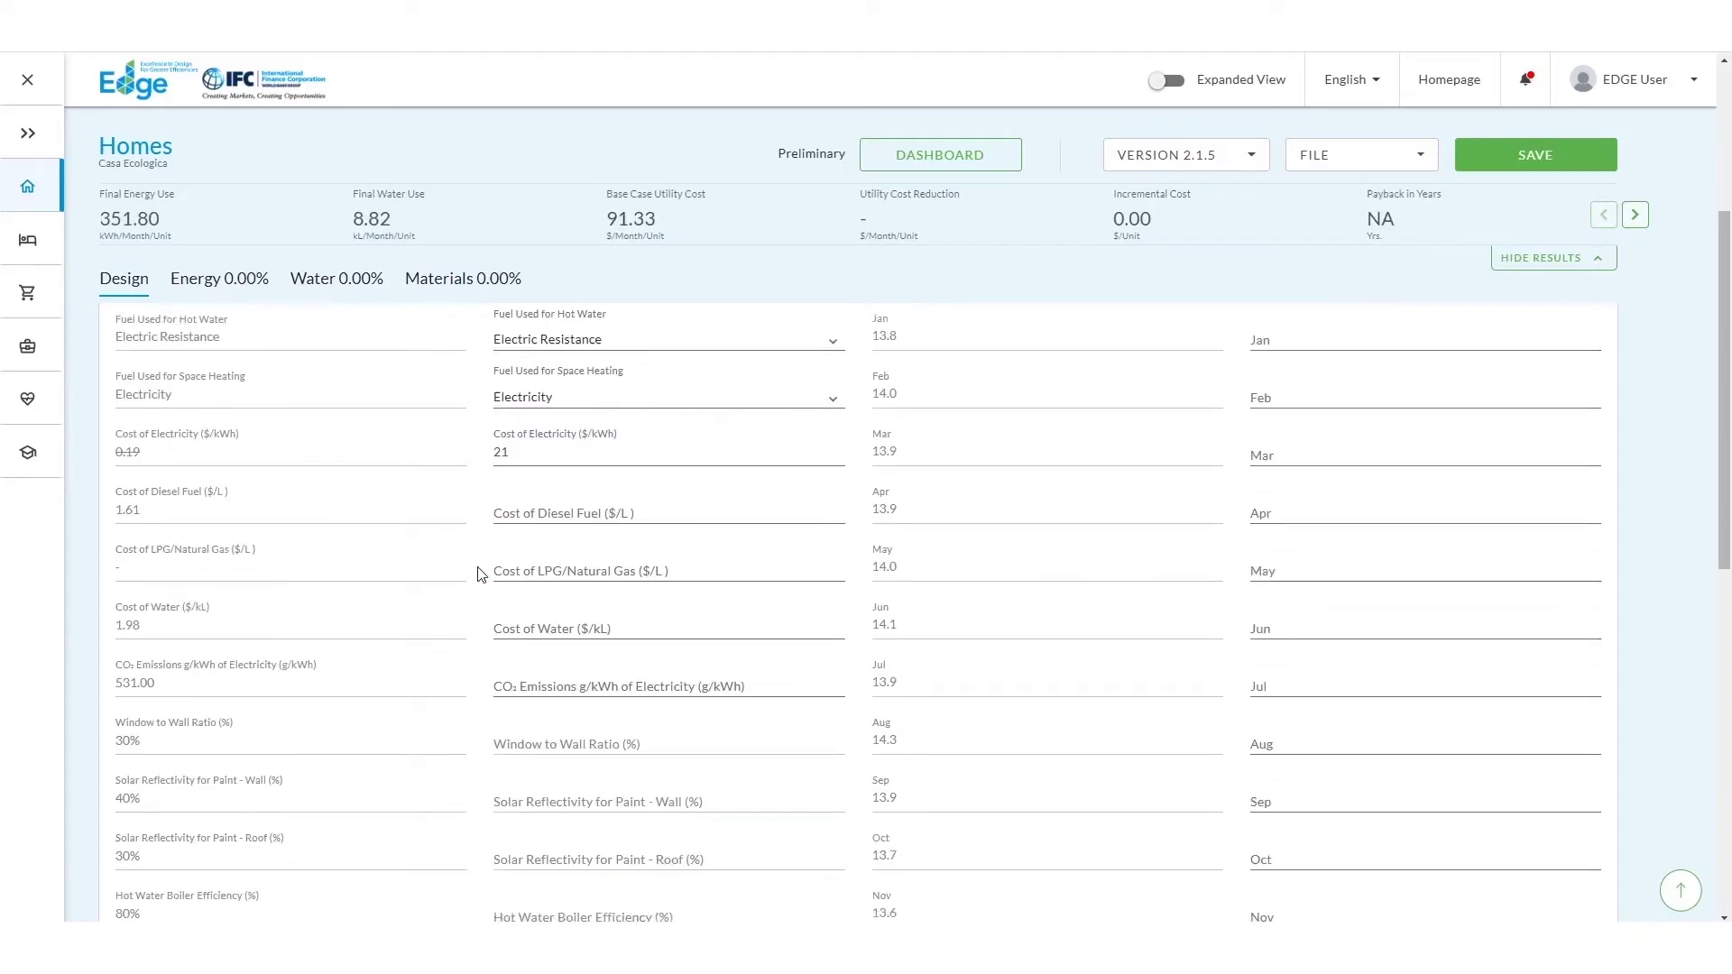
scroll(481, 575, down, 3)
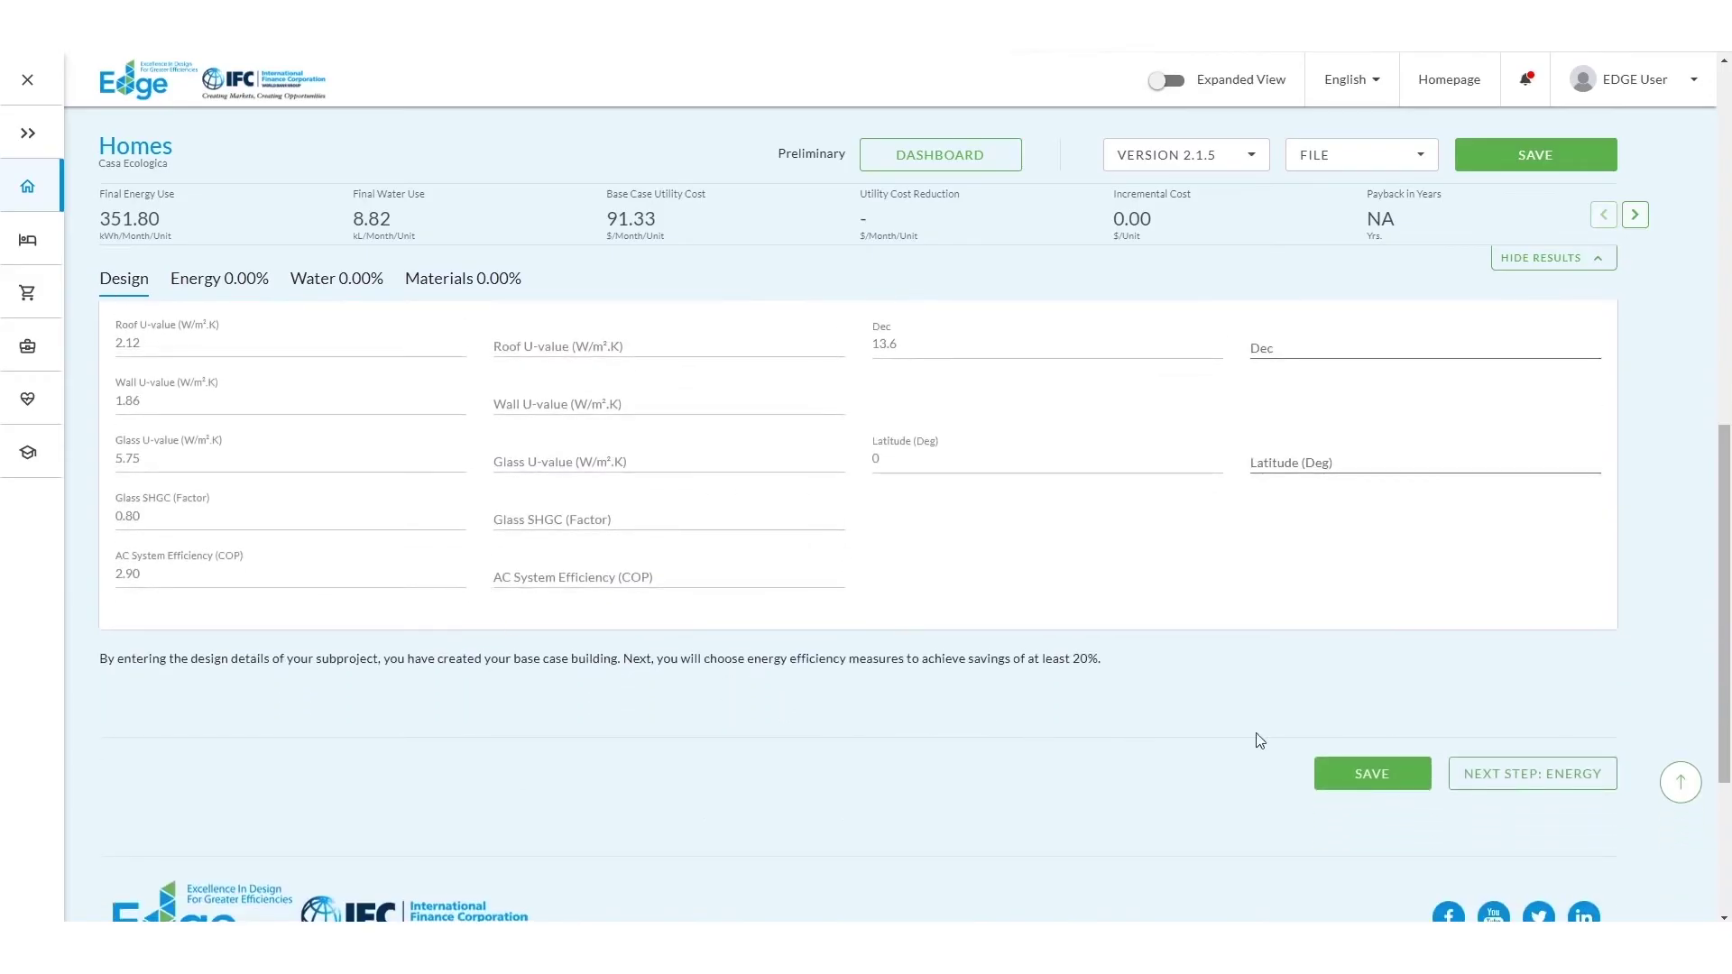
Step: On the Energy step, apply measures HME01, HME06, HME09, HME16 and HME17
click(1507, 783)
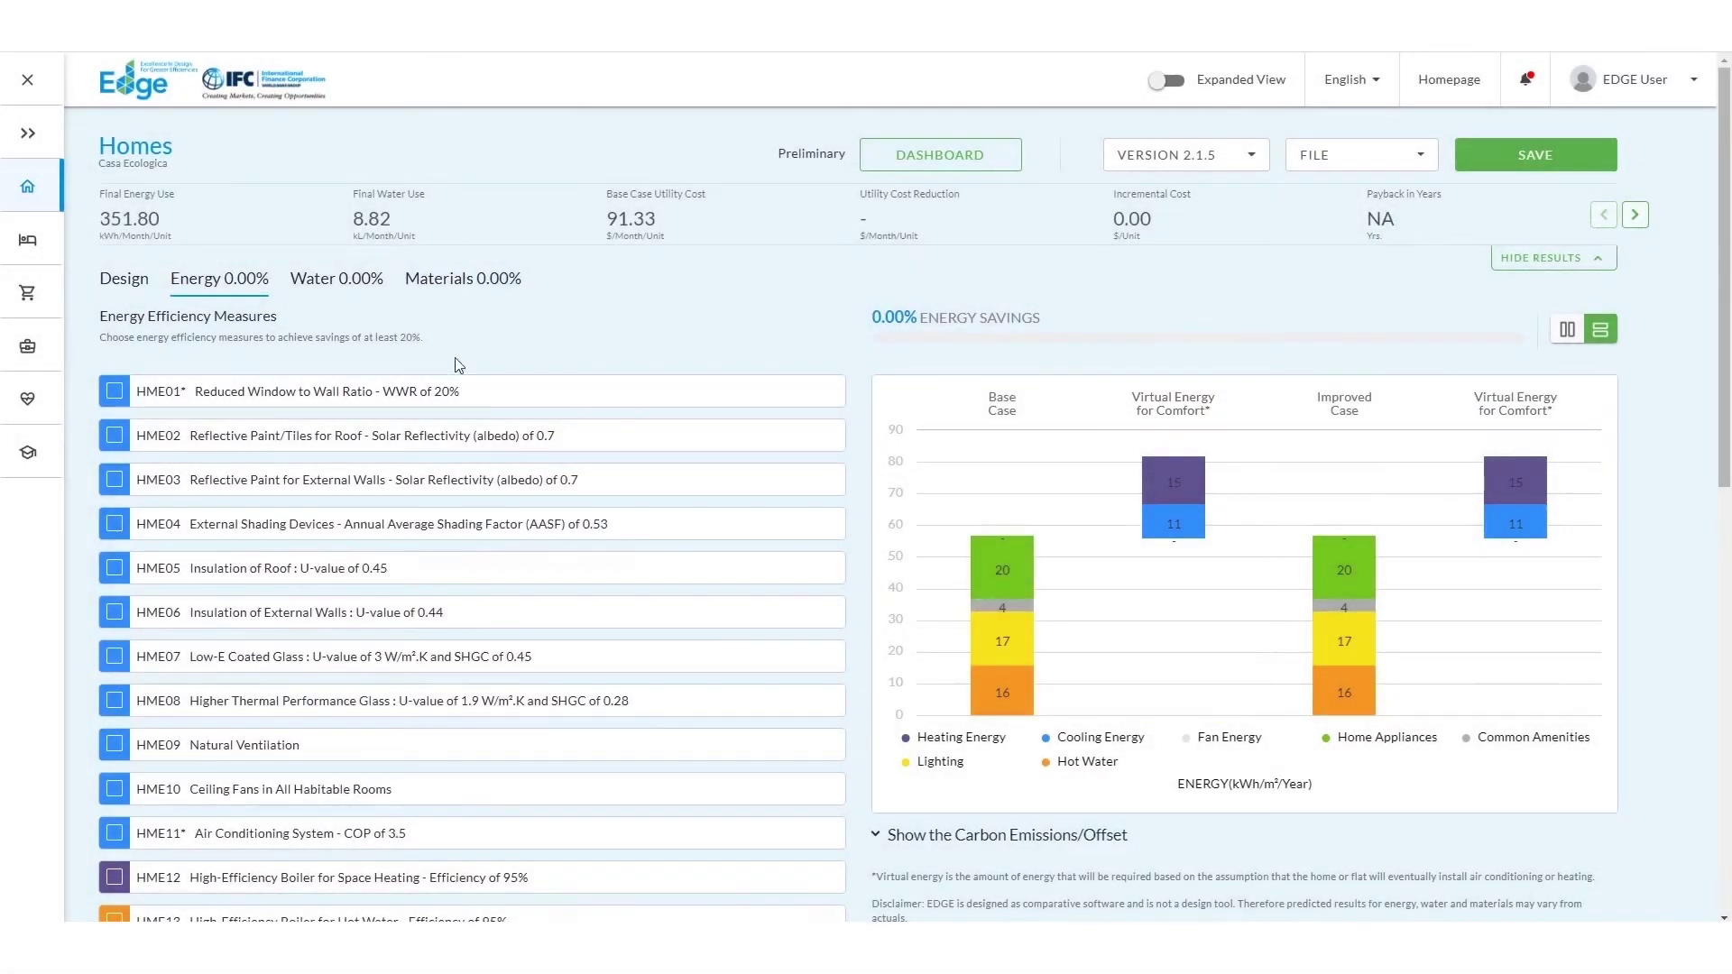
click(115, 391)
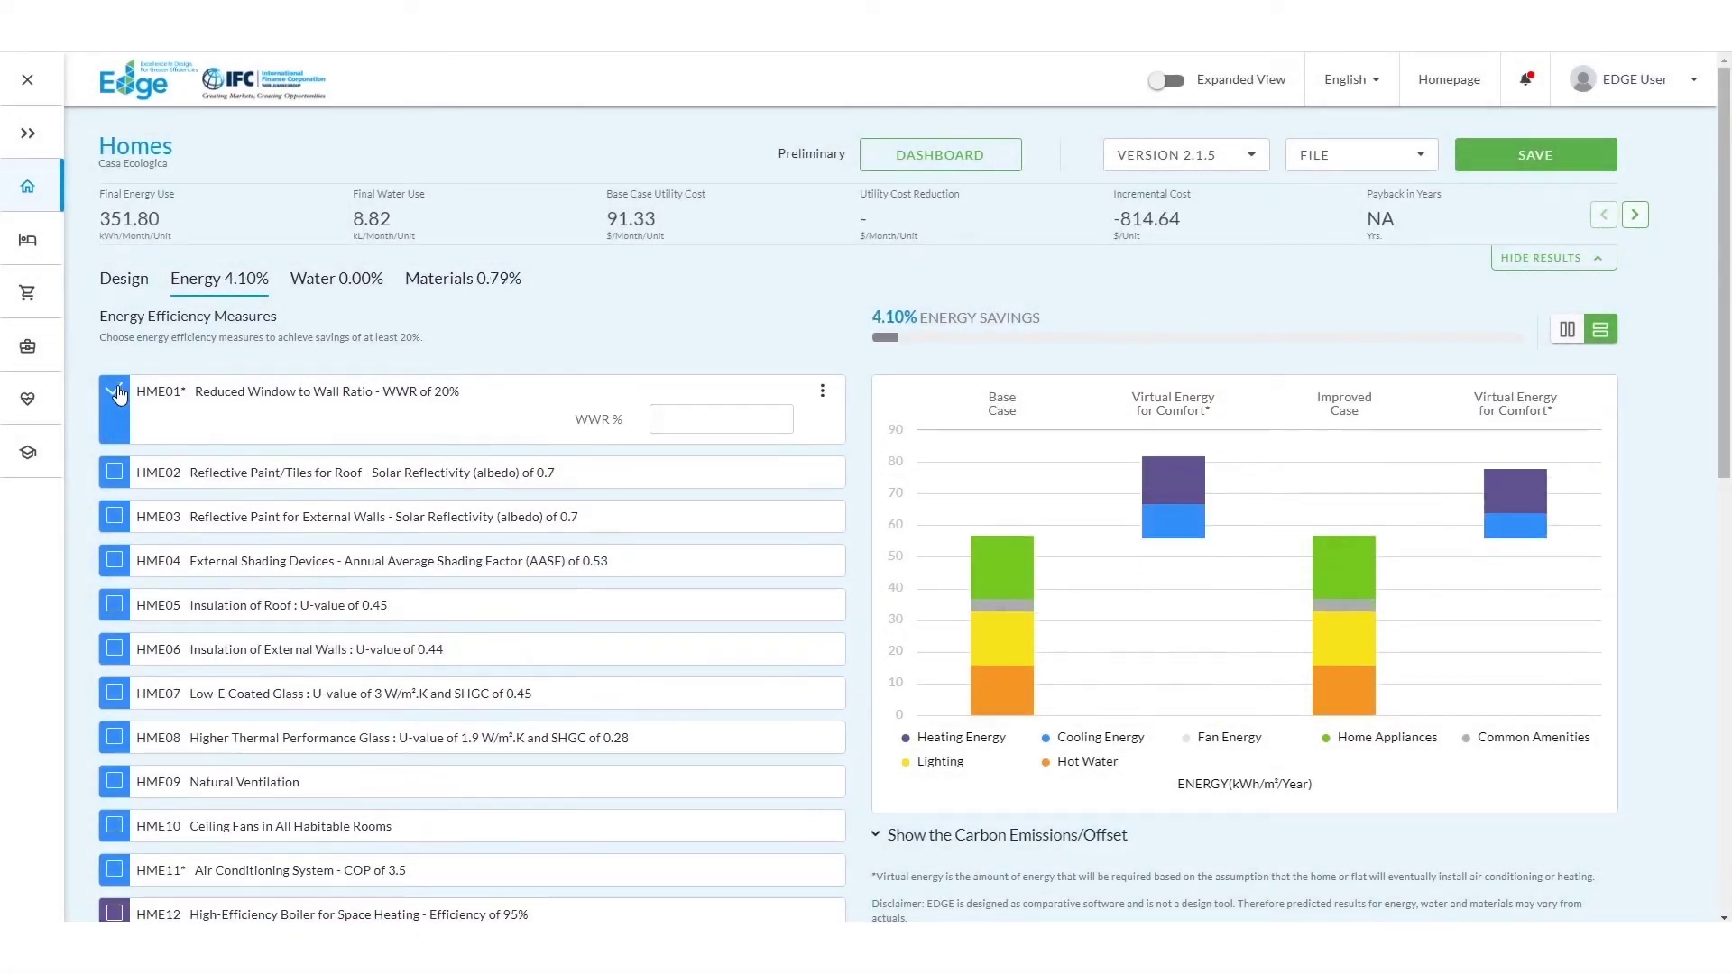
click(114, 650)
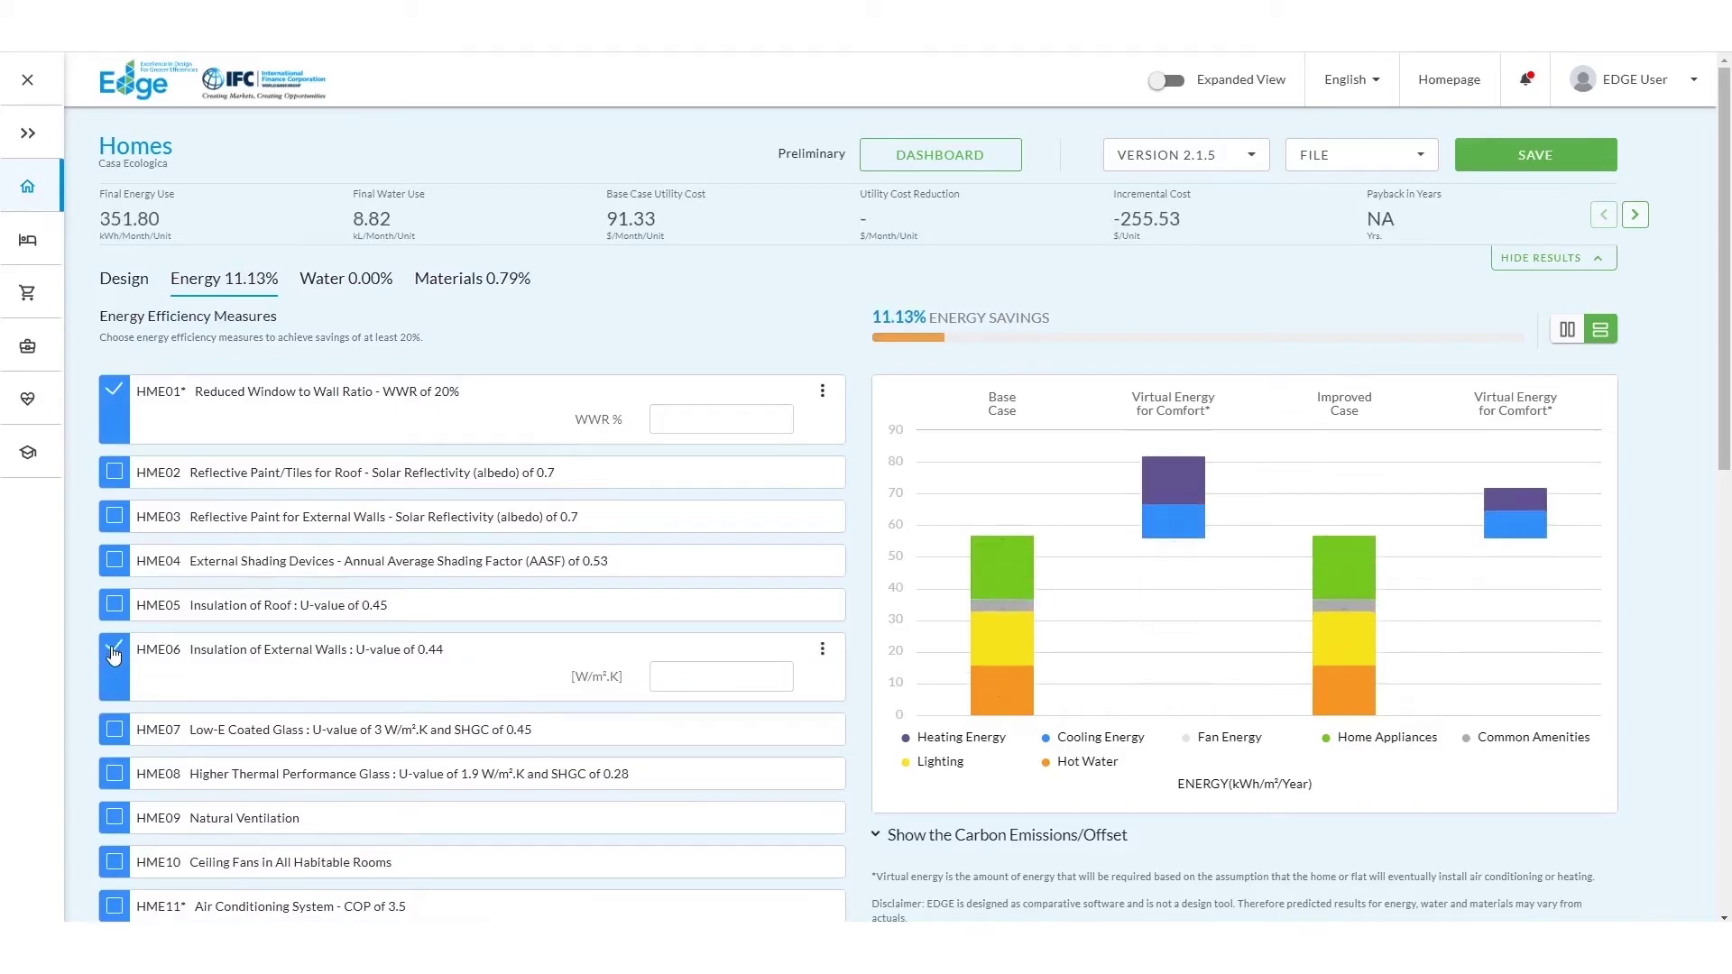
click(114, 818)
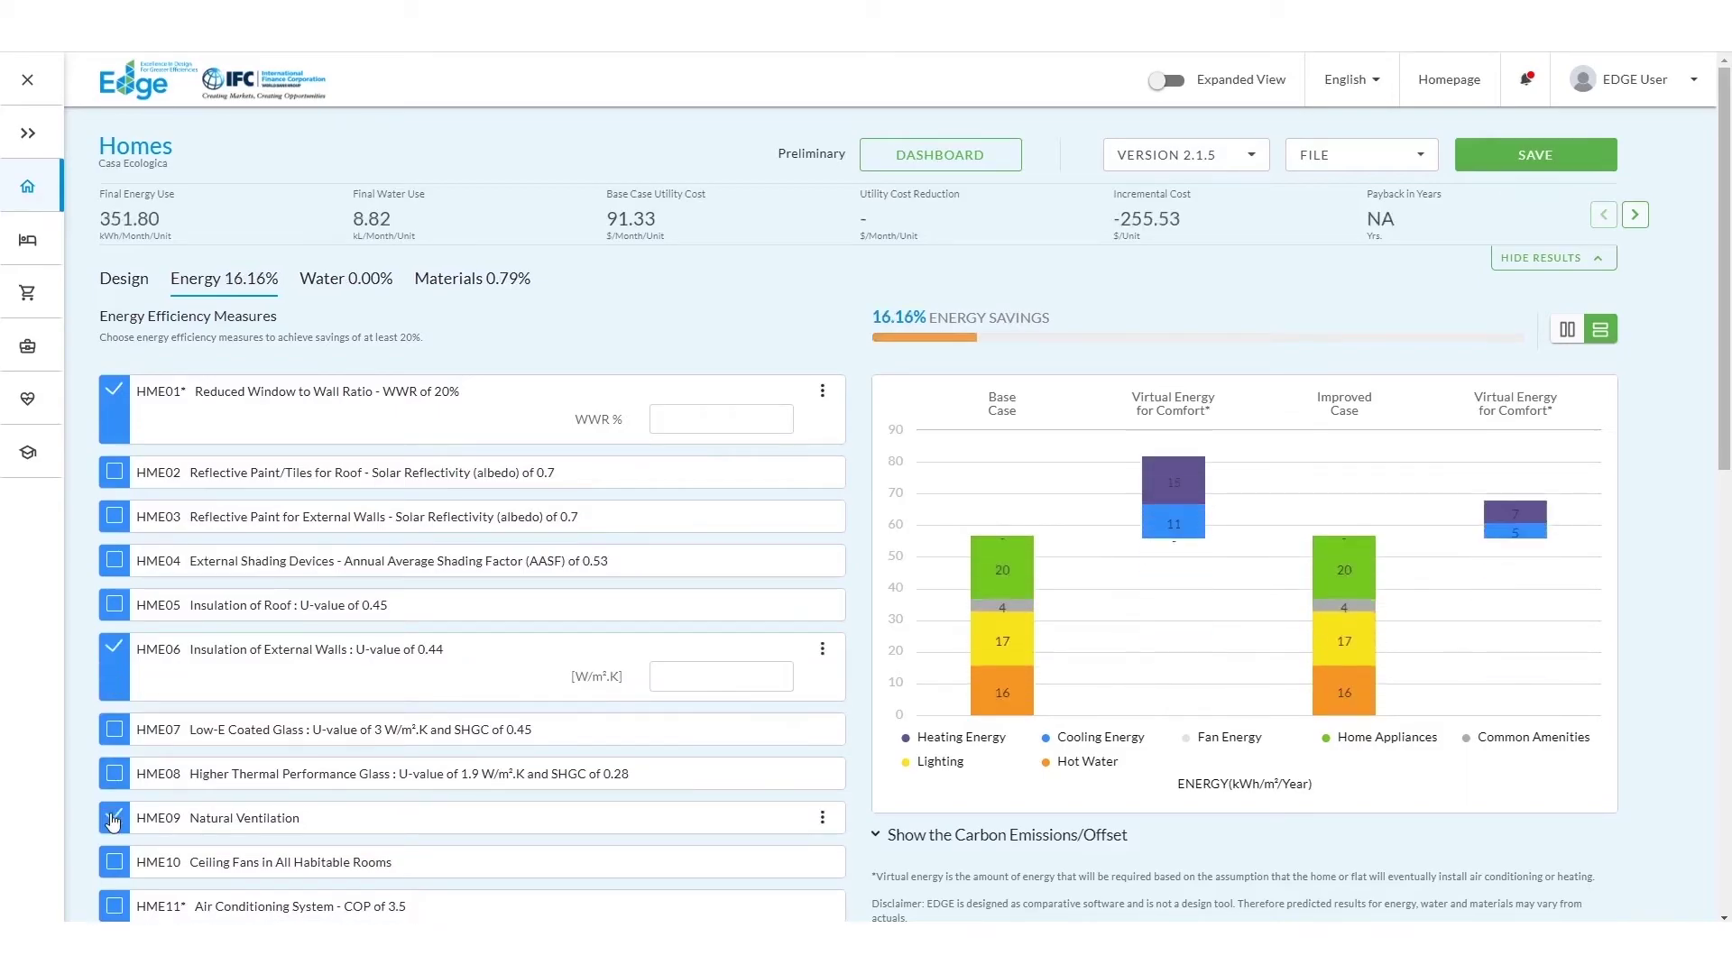
scroll(114, 821, down, 4)
scroll(122, 823, down, 1)
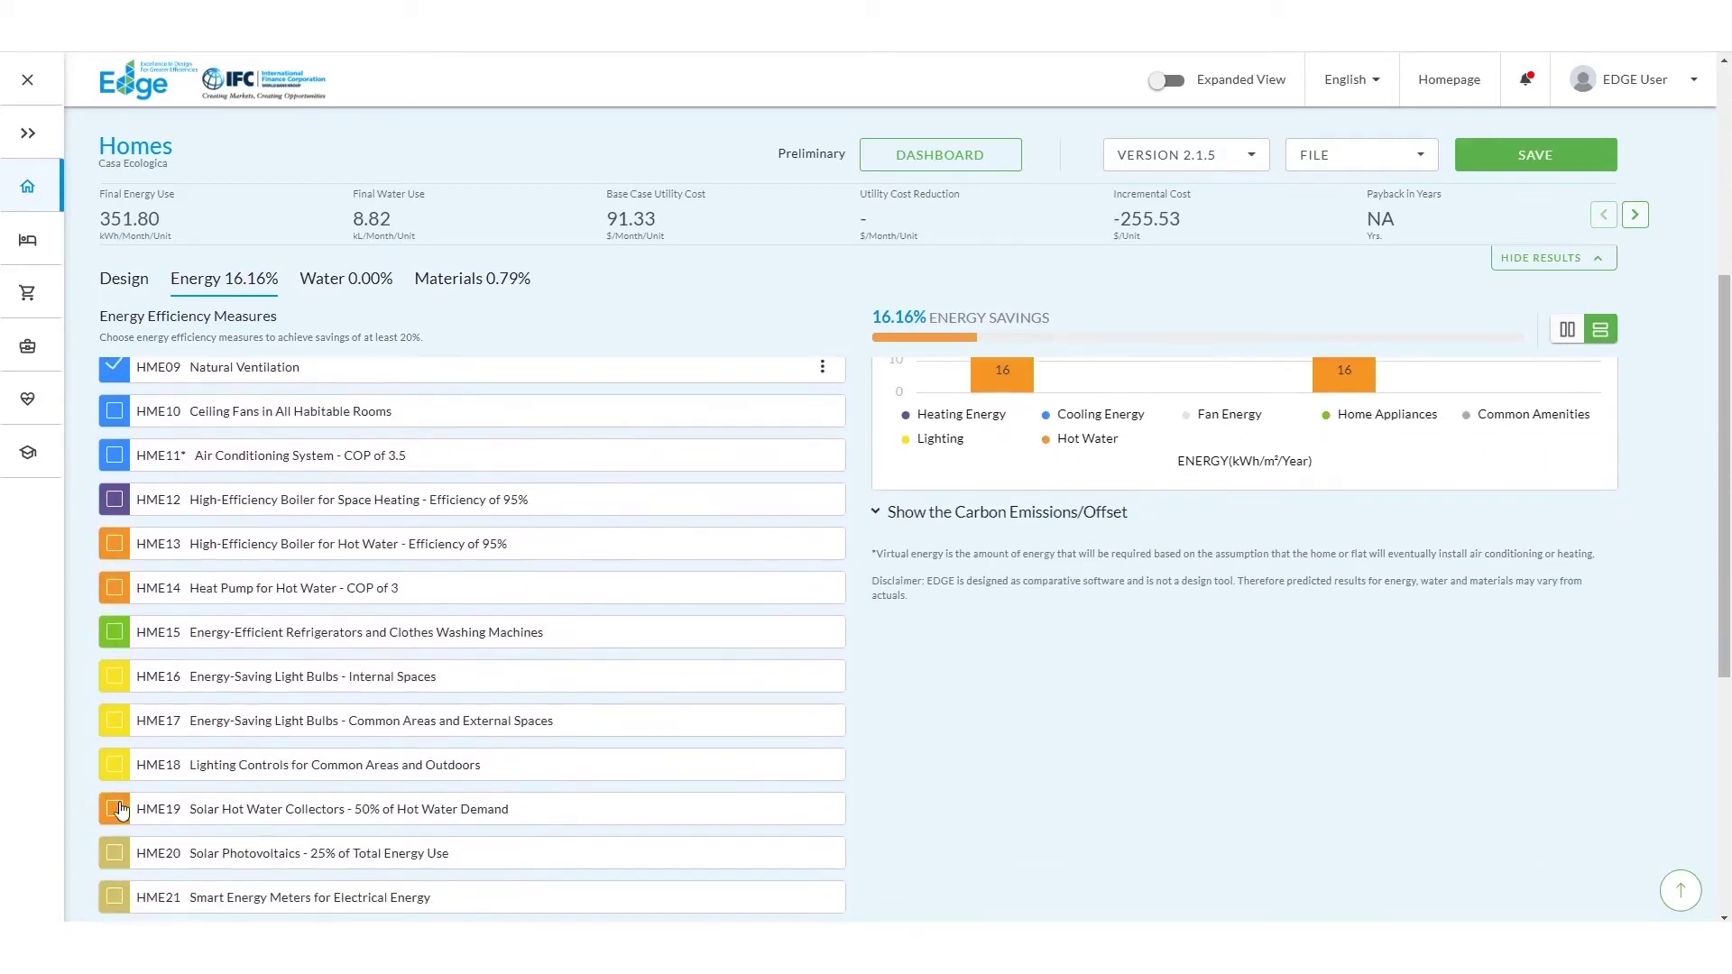
click(119, 683)
click(116, 723)
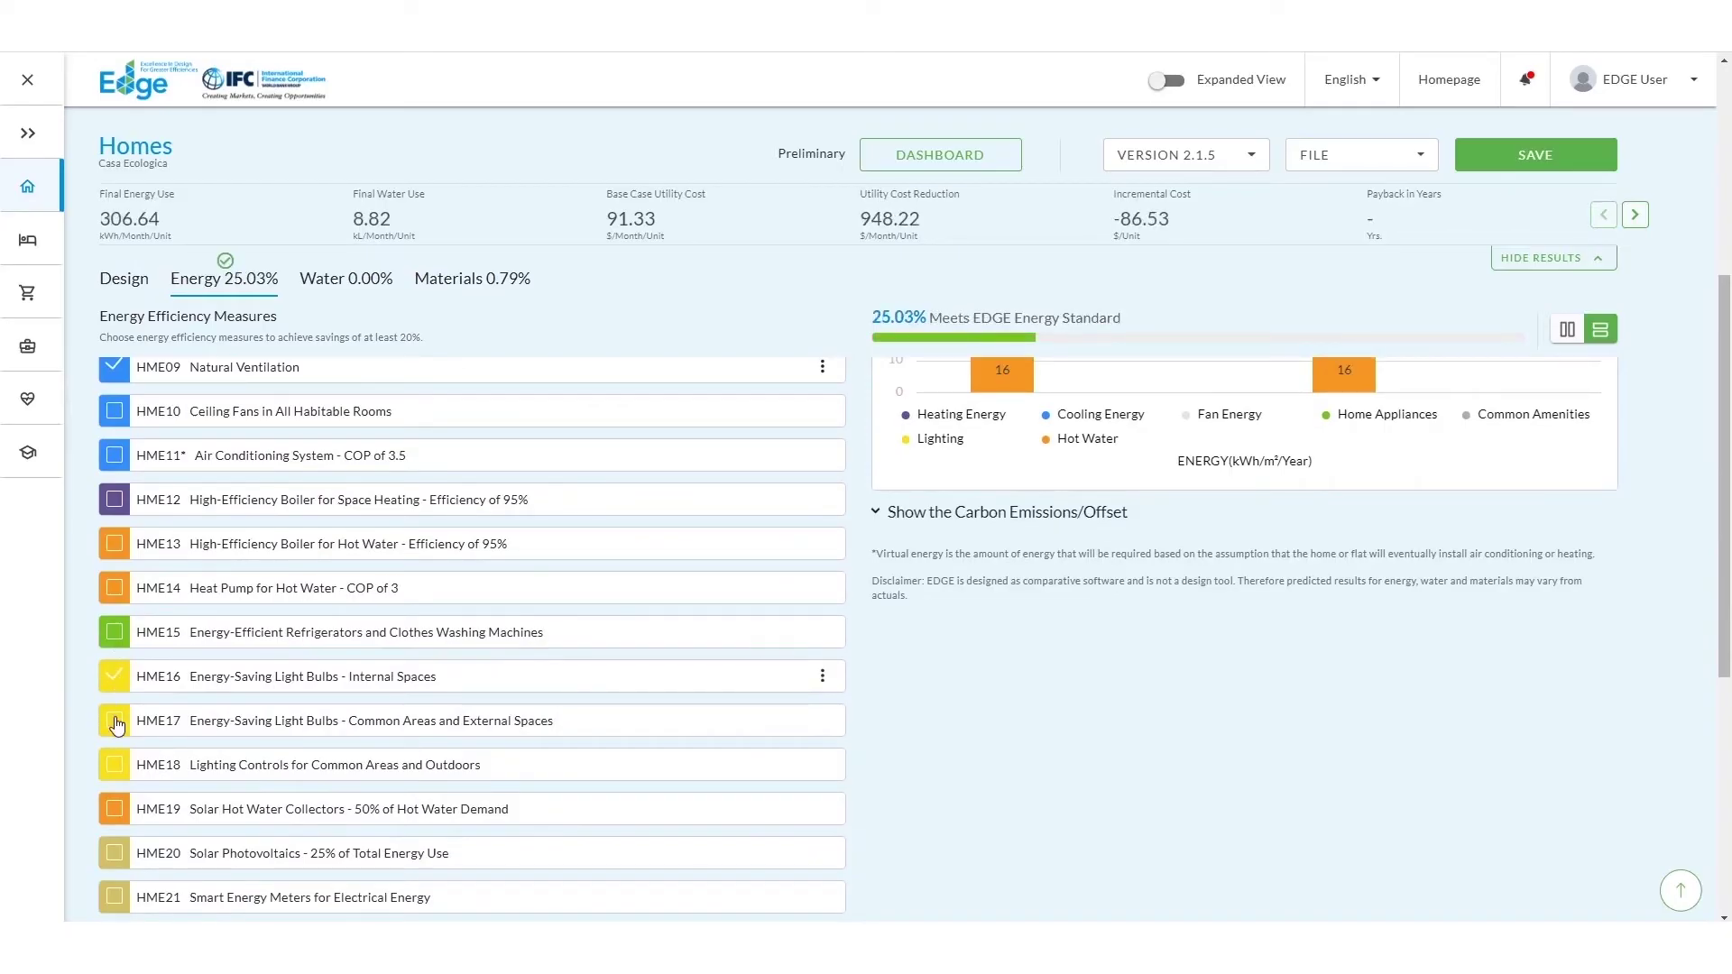
Step: Add solar photovoltaics HME20 covering 15% of annual electricity
scroll(116, 722, down, 2)
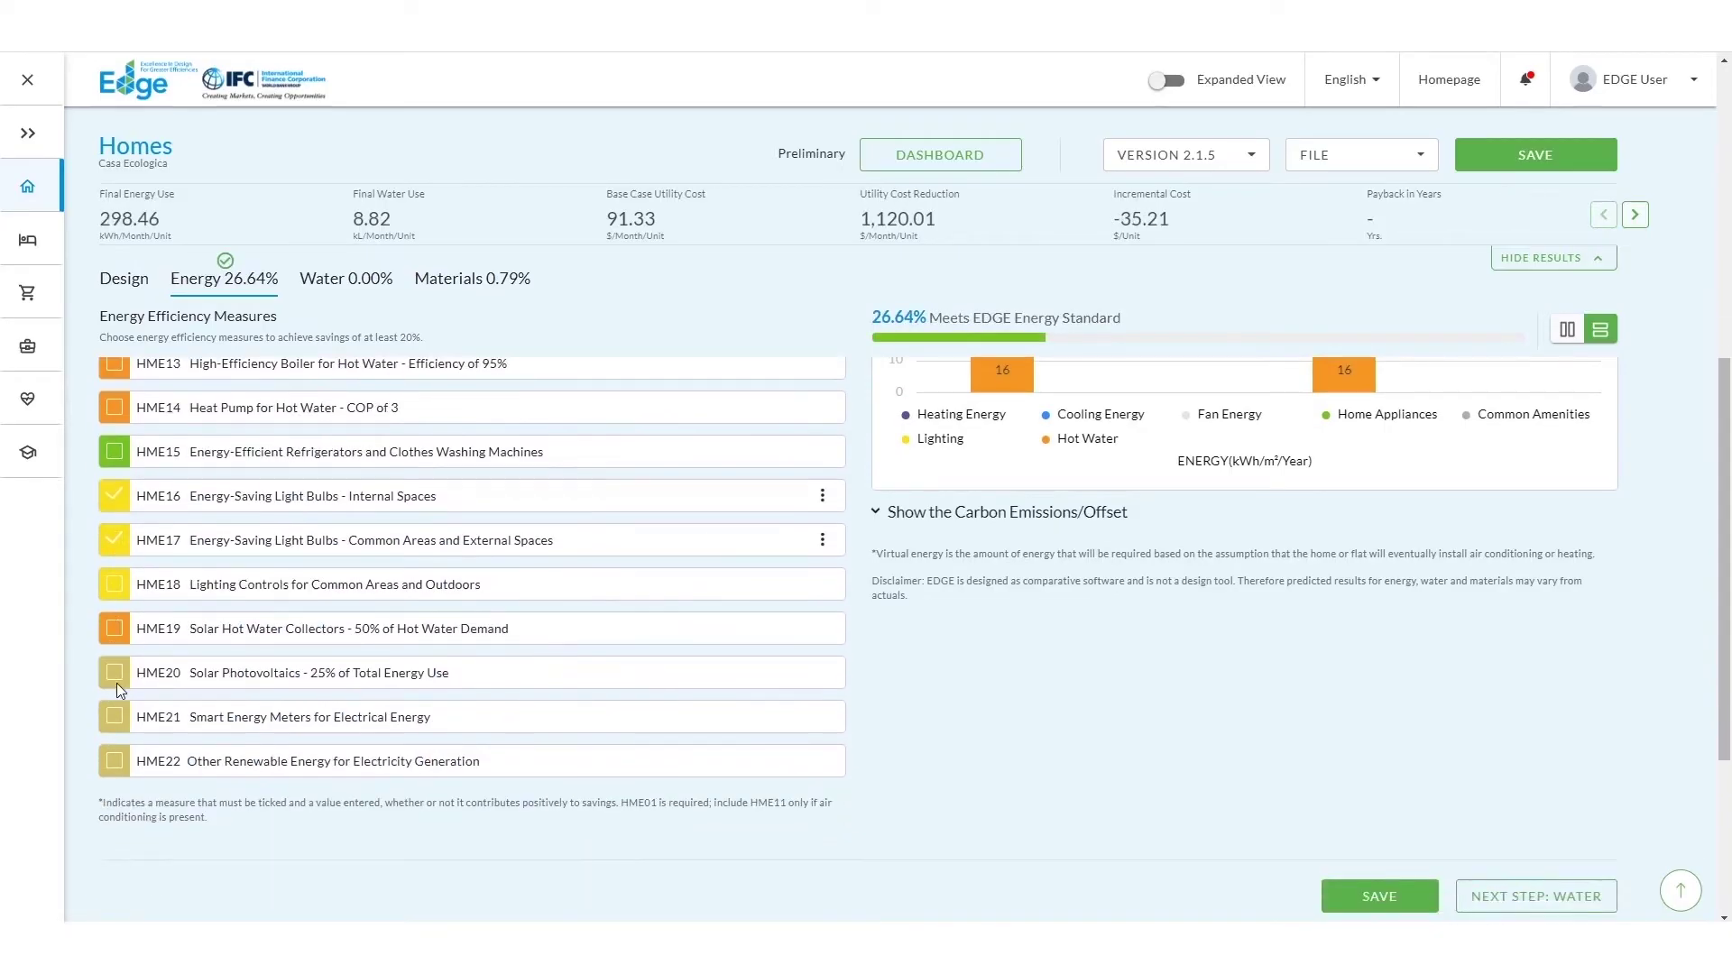
click(117, 681)
click(365, 705)
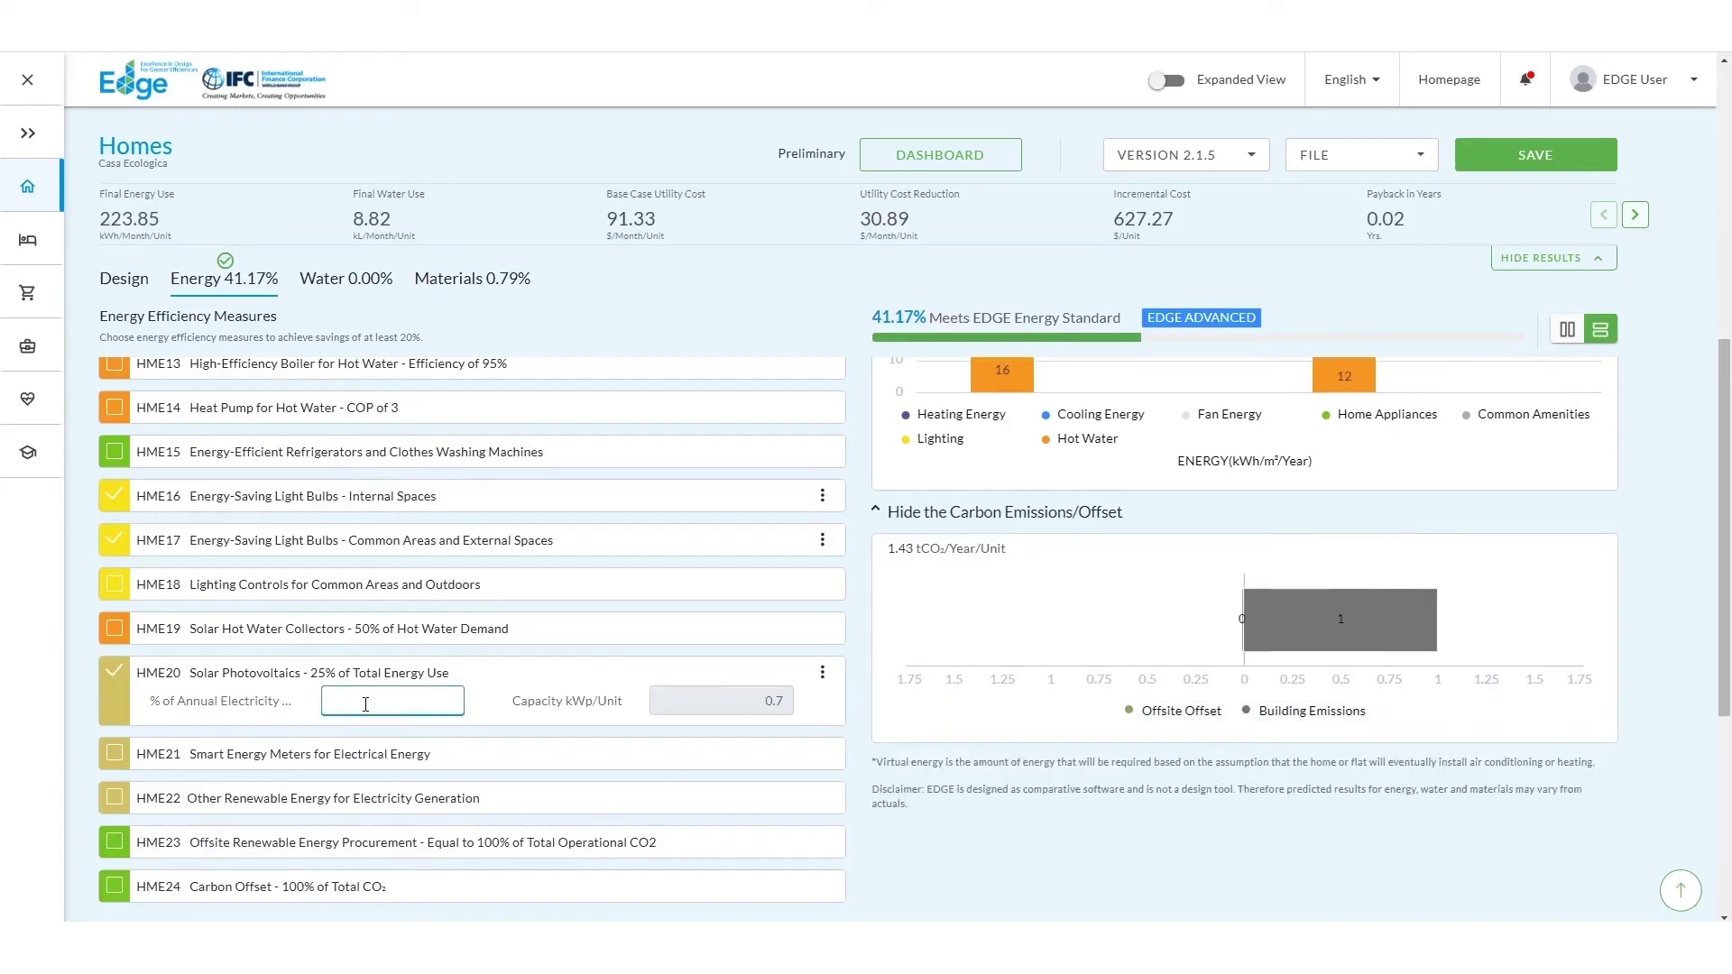
text(15)
key(Tab)
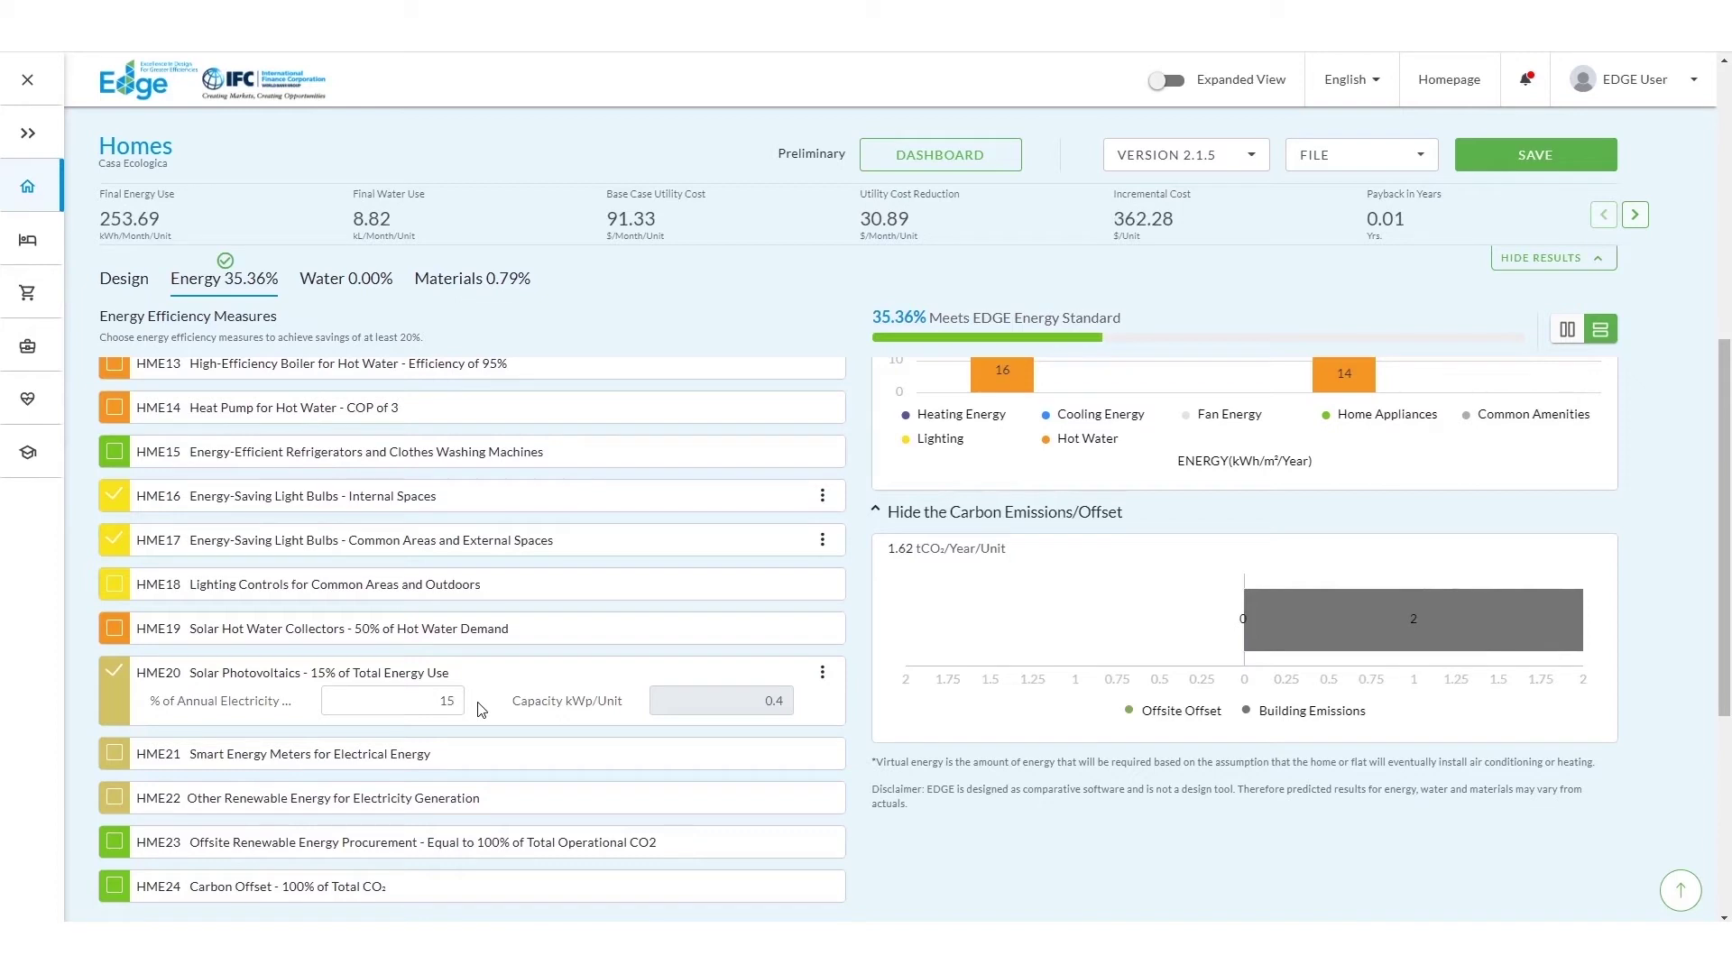
Step: Consult the solar photovoltaics help and its E42 user-guide page
click(352, 683)
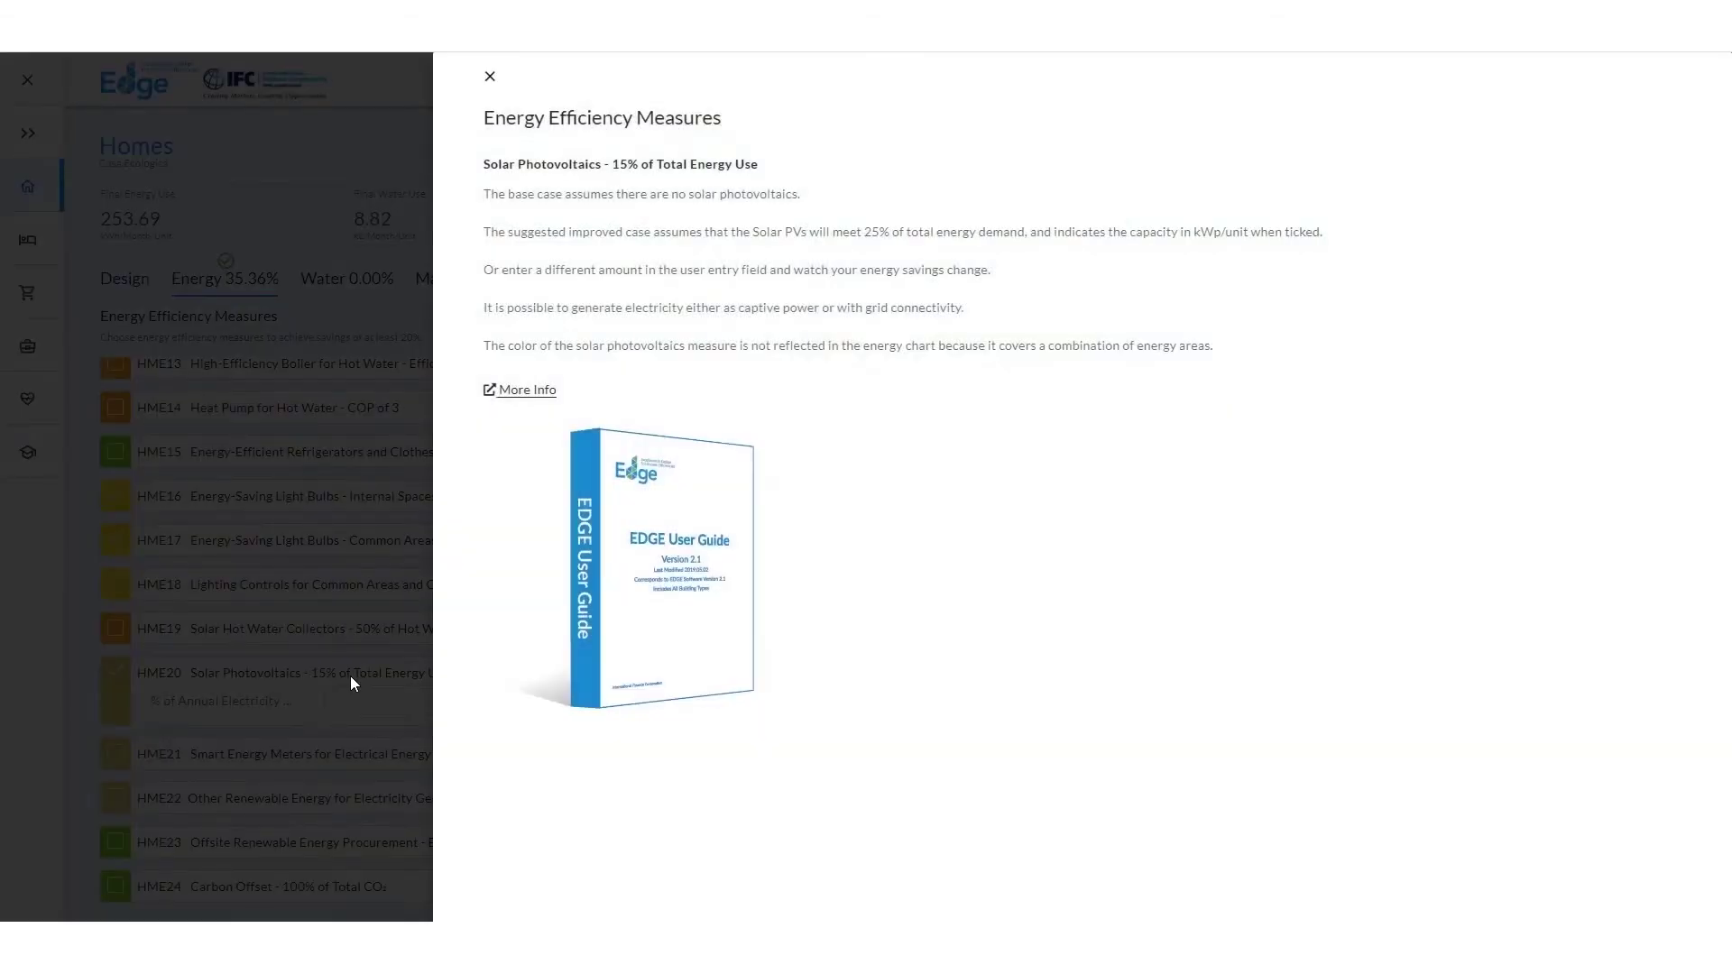
click(528, 390)
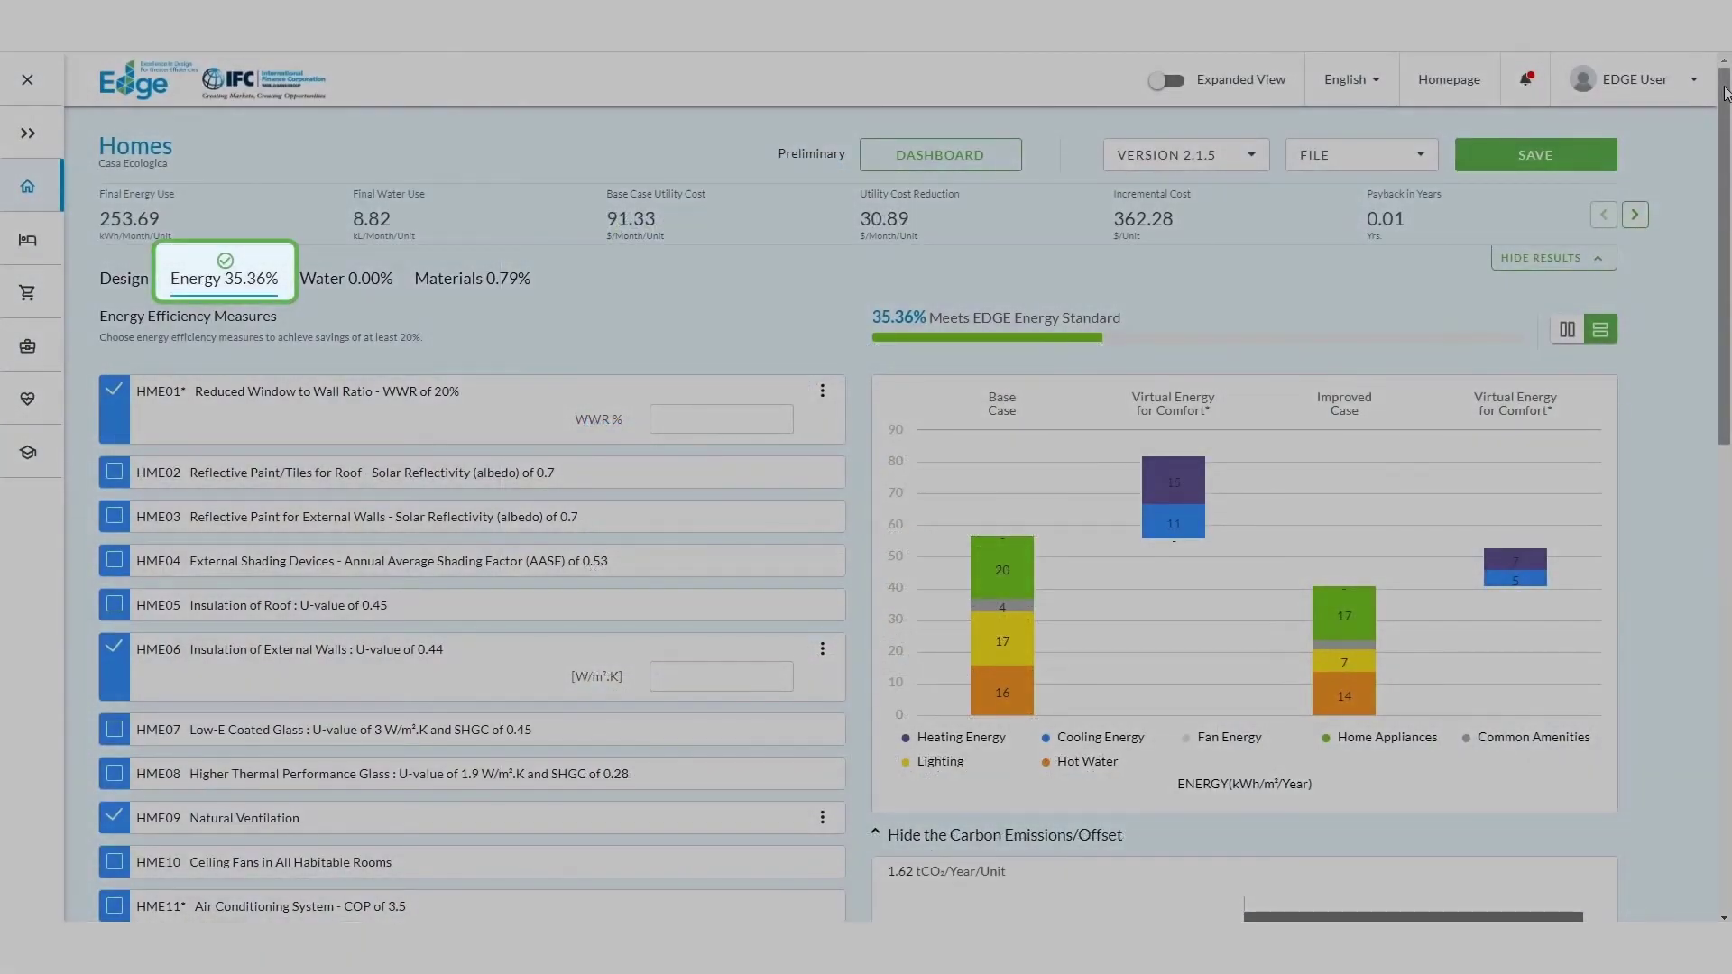
drag(1725, 93, 1725, 496)
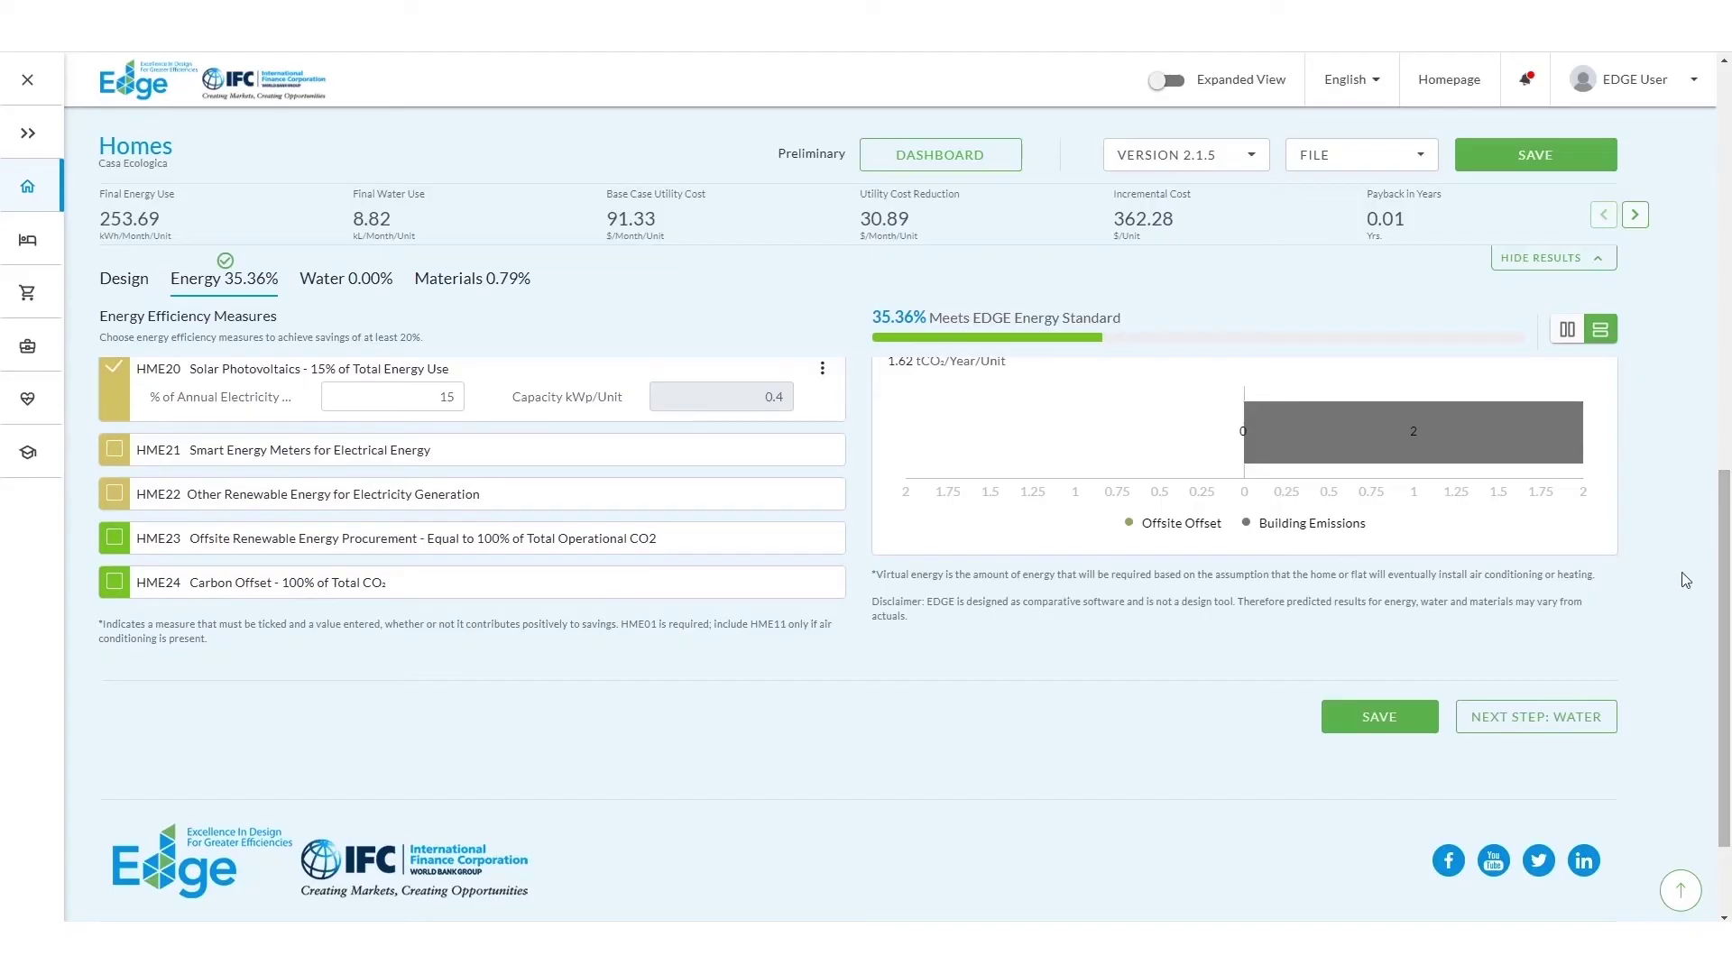
Step: On the Water step, apply 7 L/min showerheads and 8 L/min kitchen faucets
click(1550, 734)
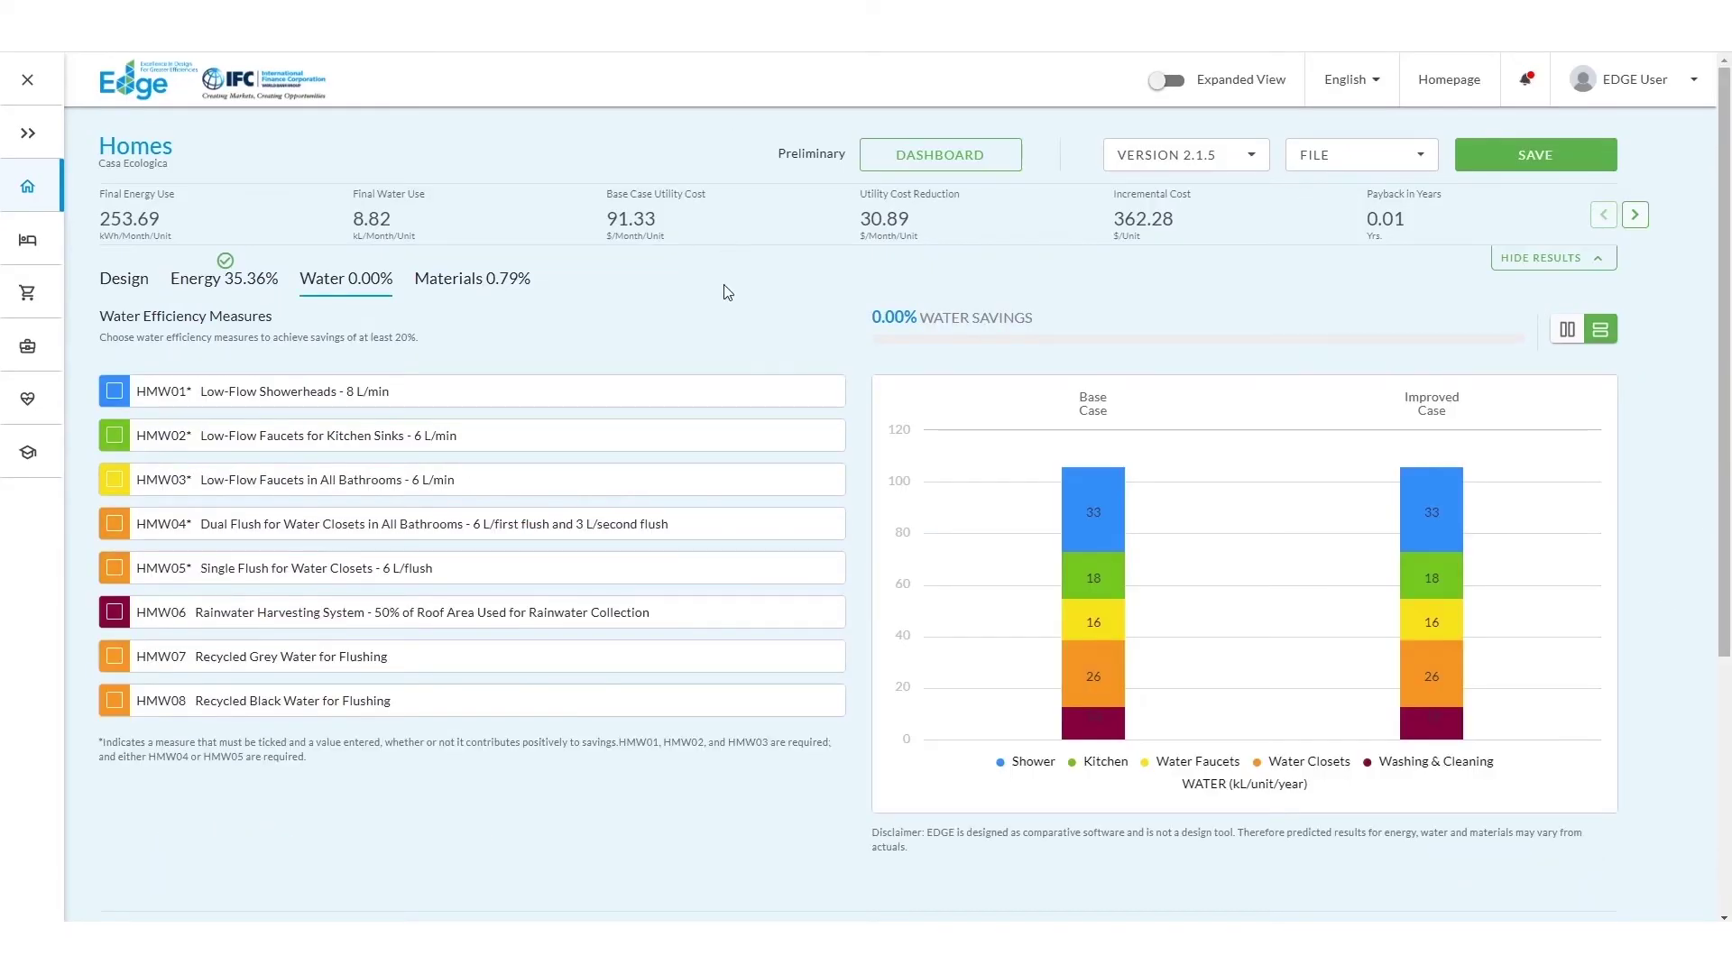
click(113, 397)
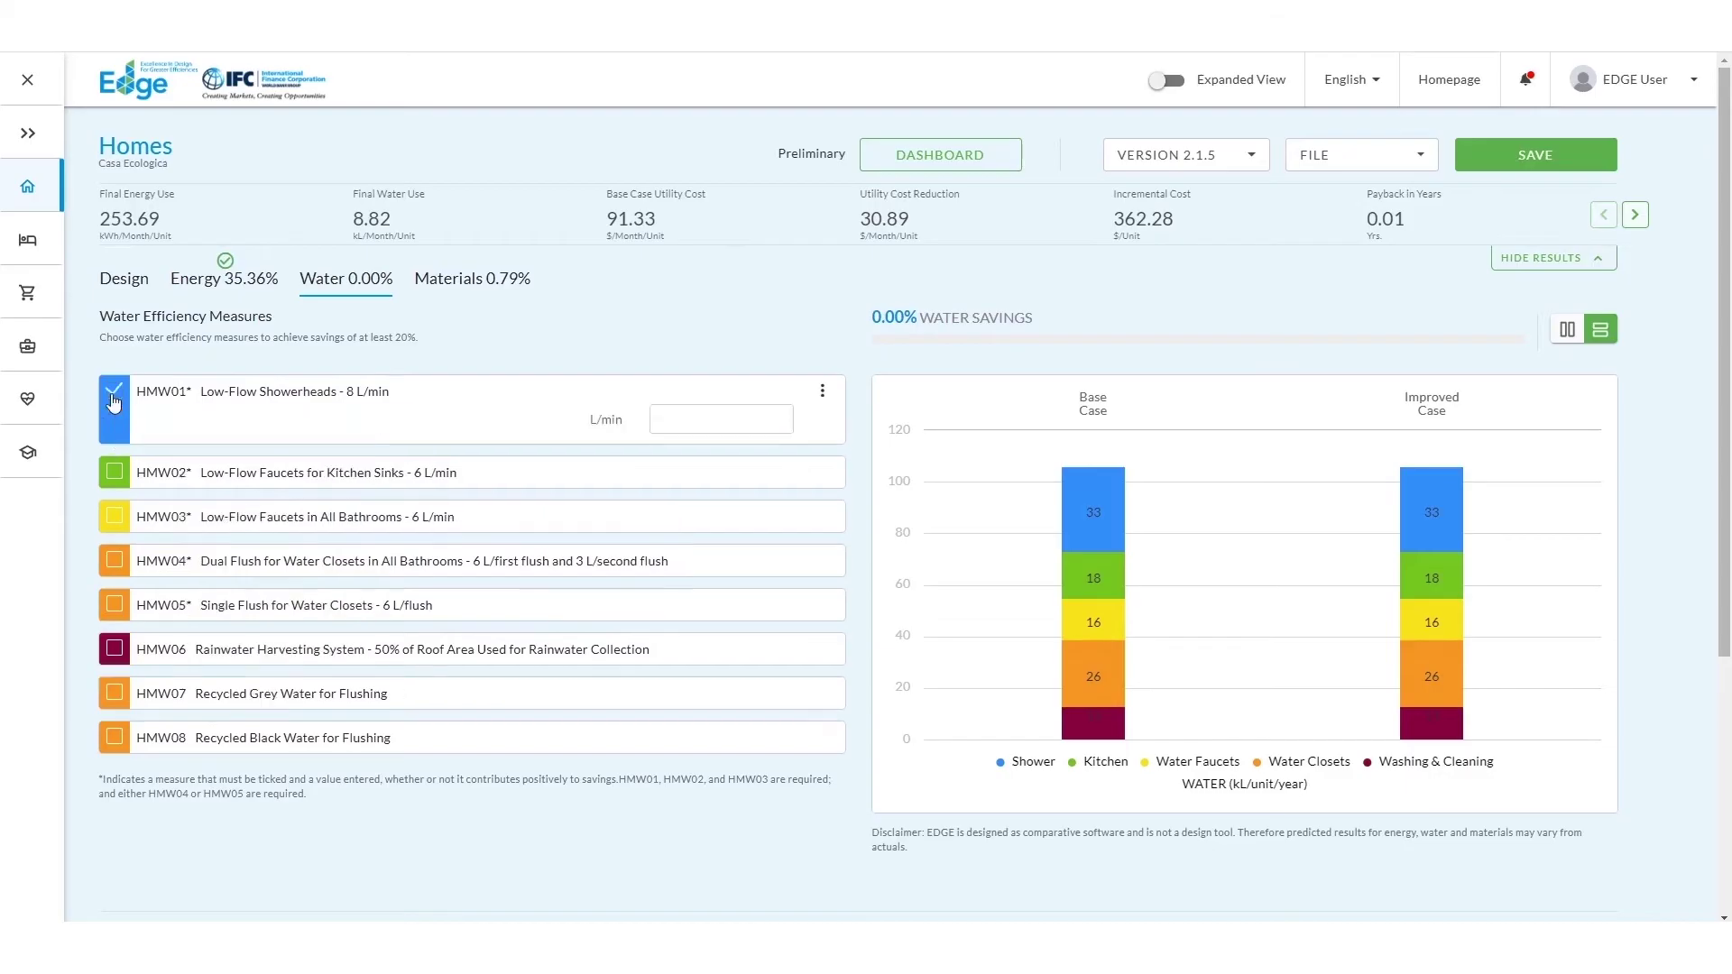
click(702, 418)
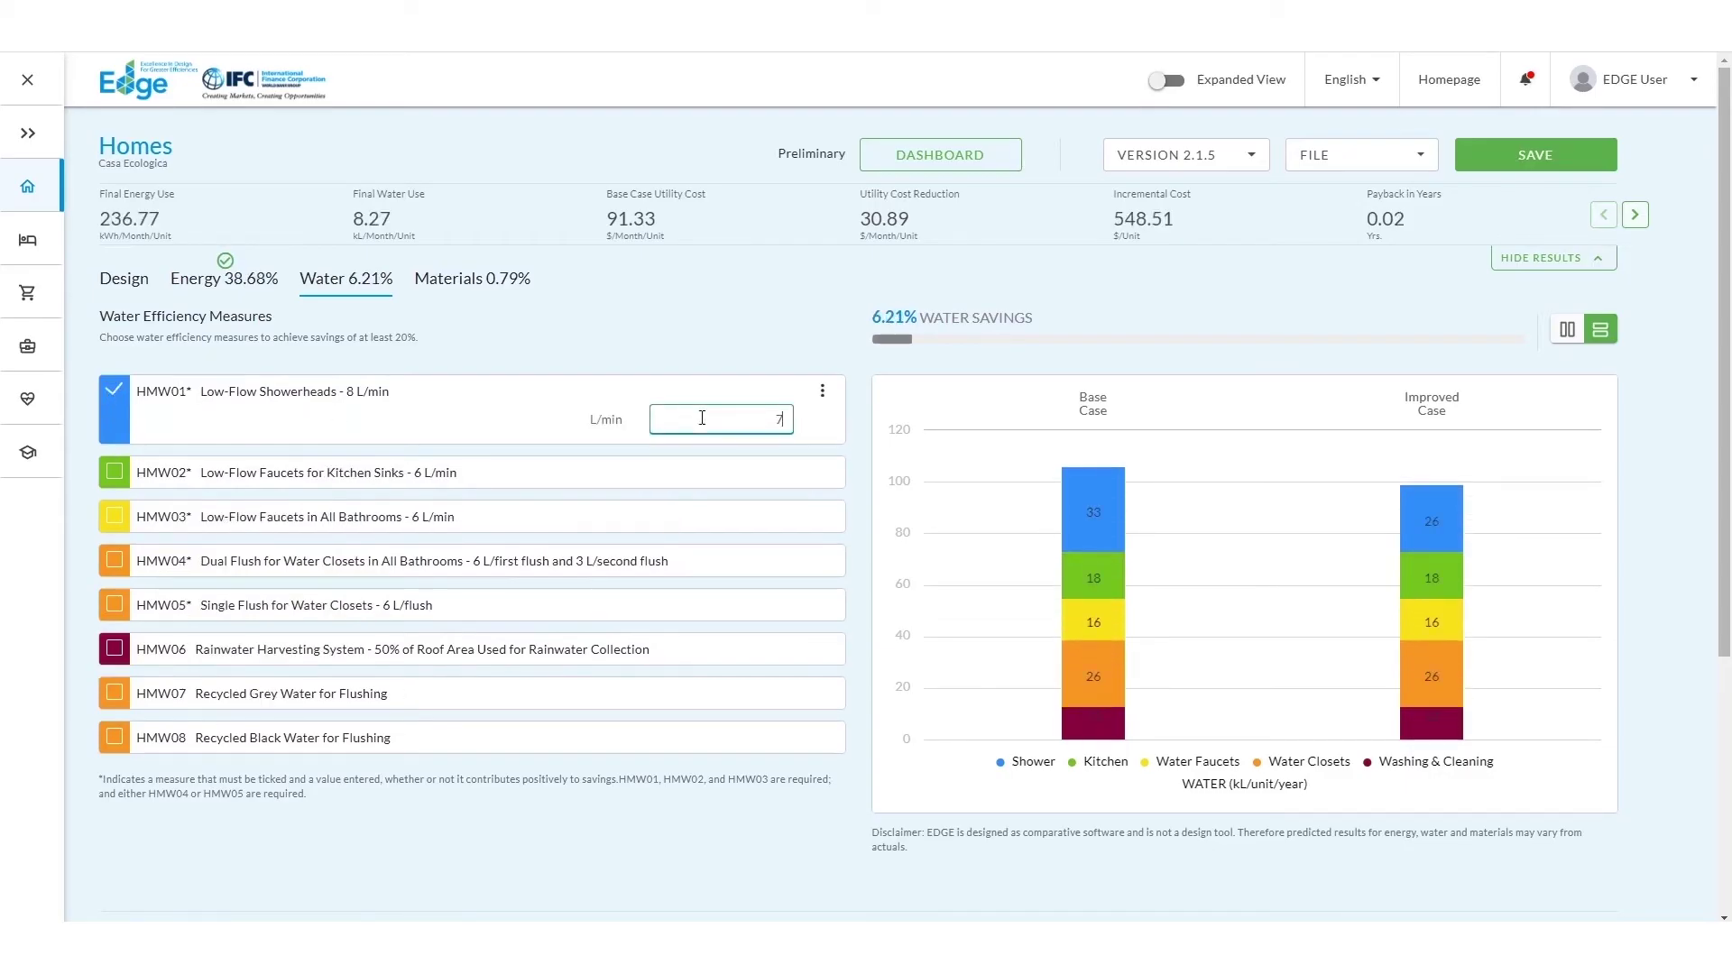
click(528, 417)
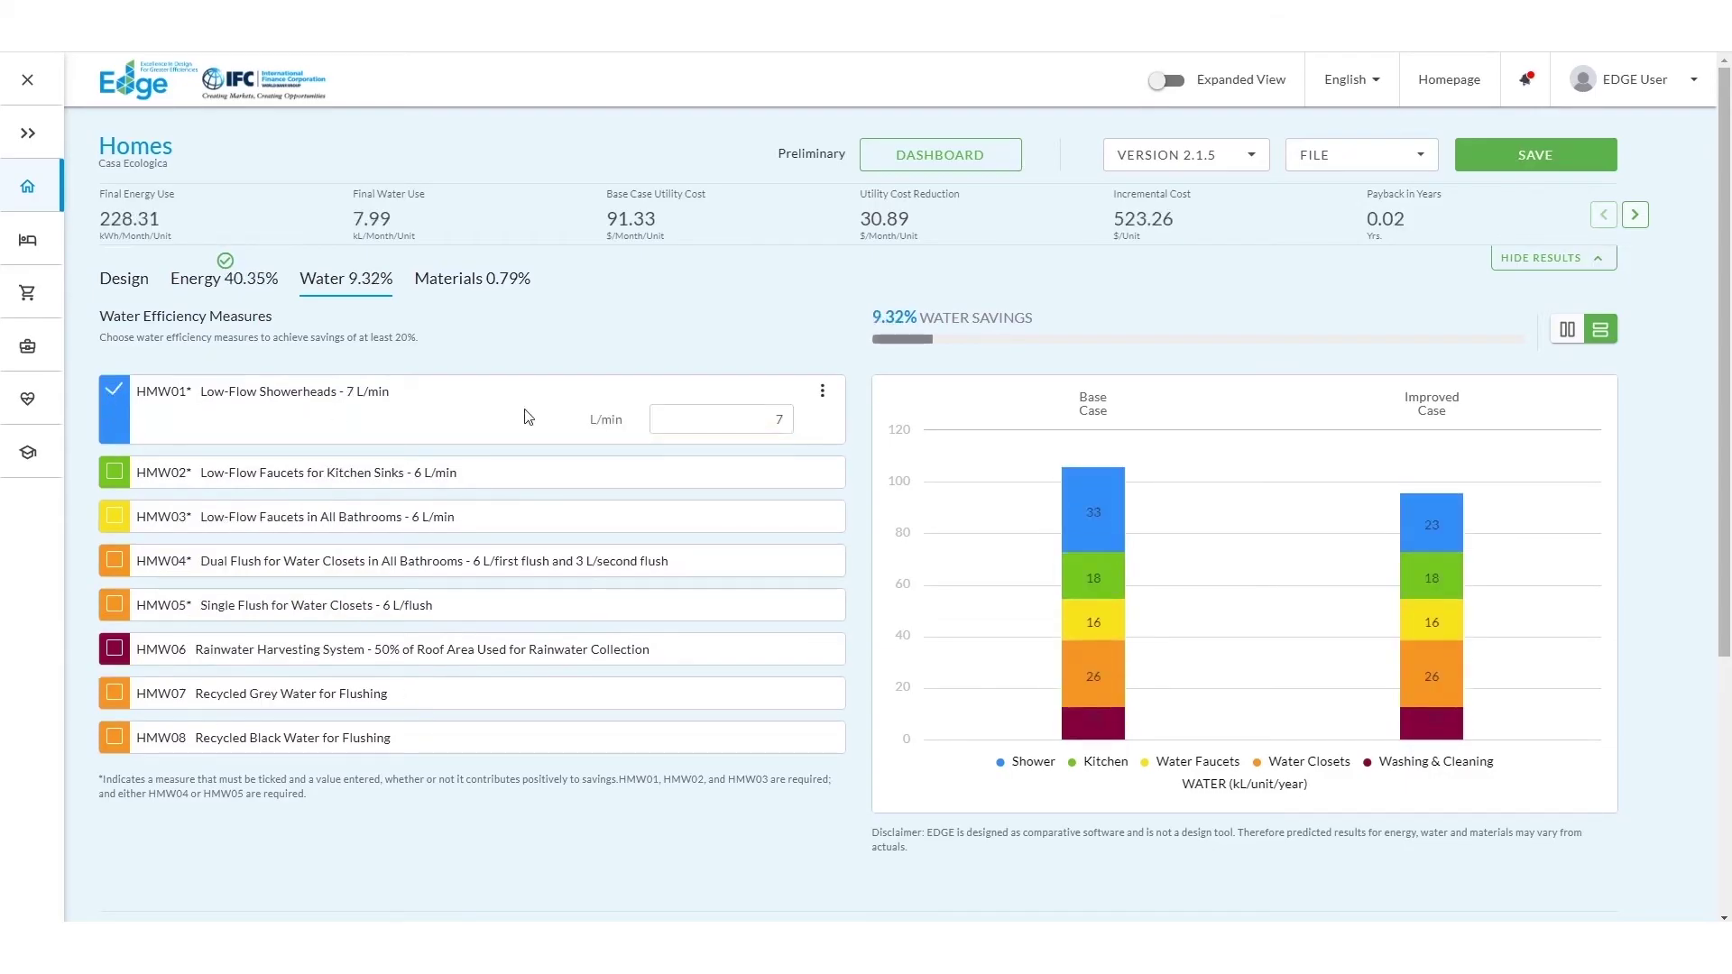
click(113, 472)
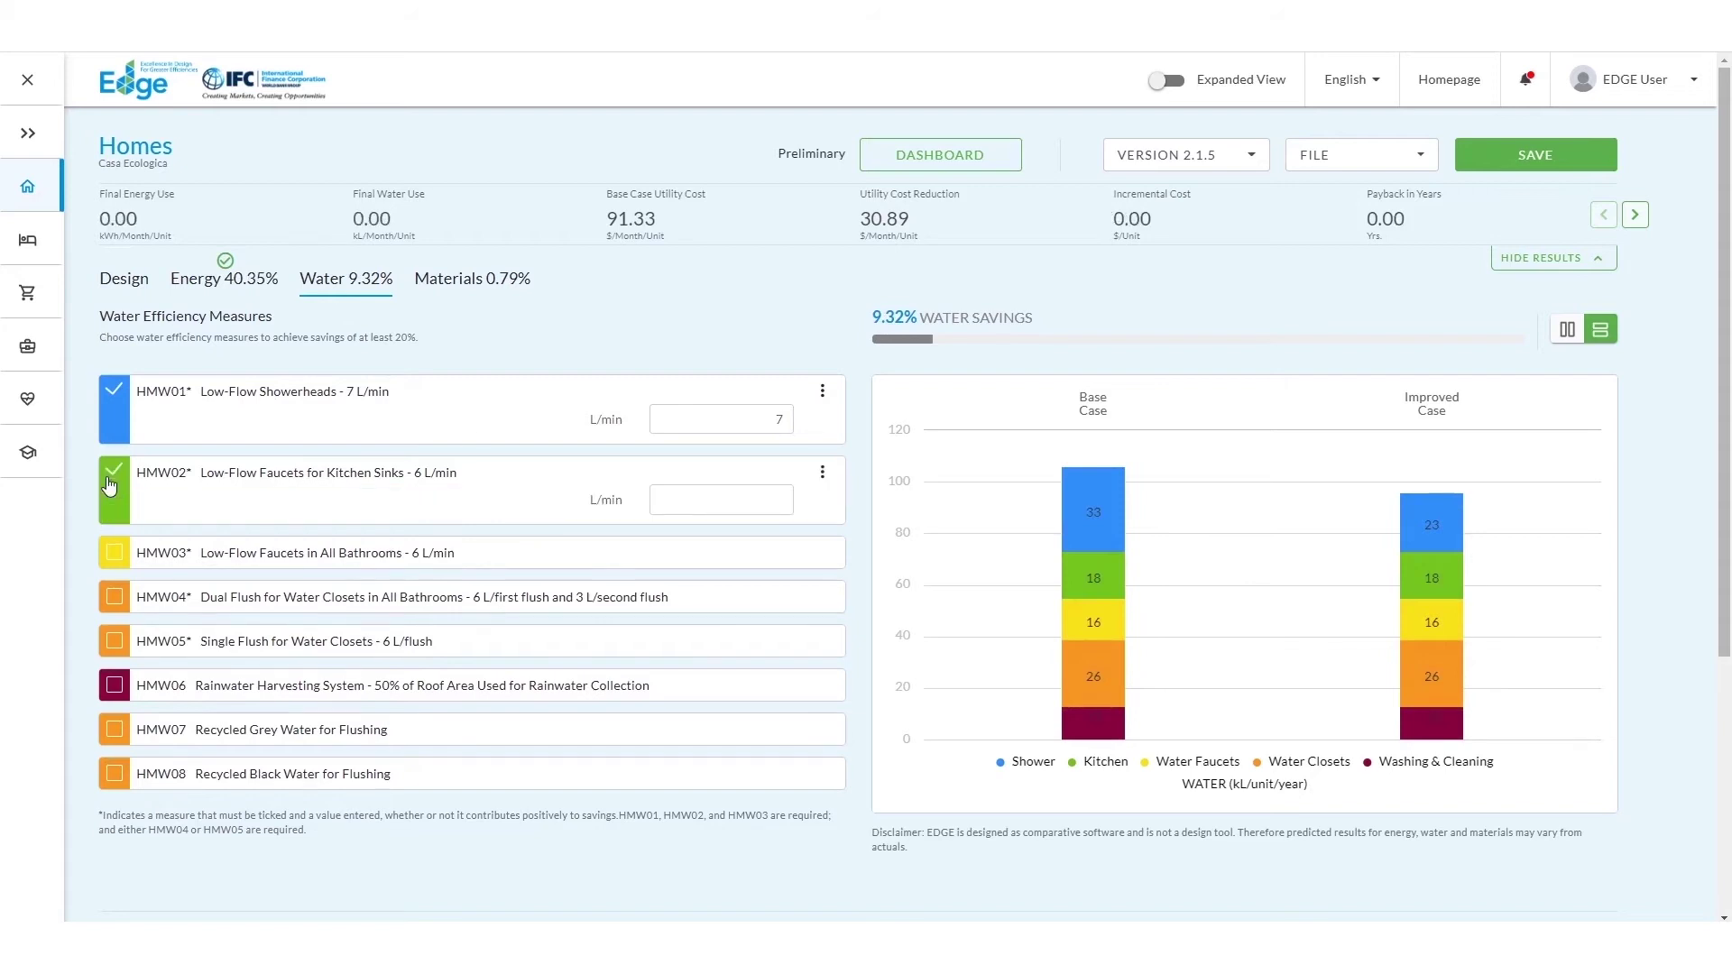
click(748, 509)
text(8)
click(537, 502)
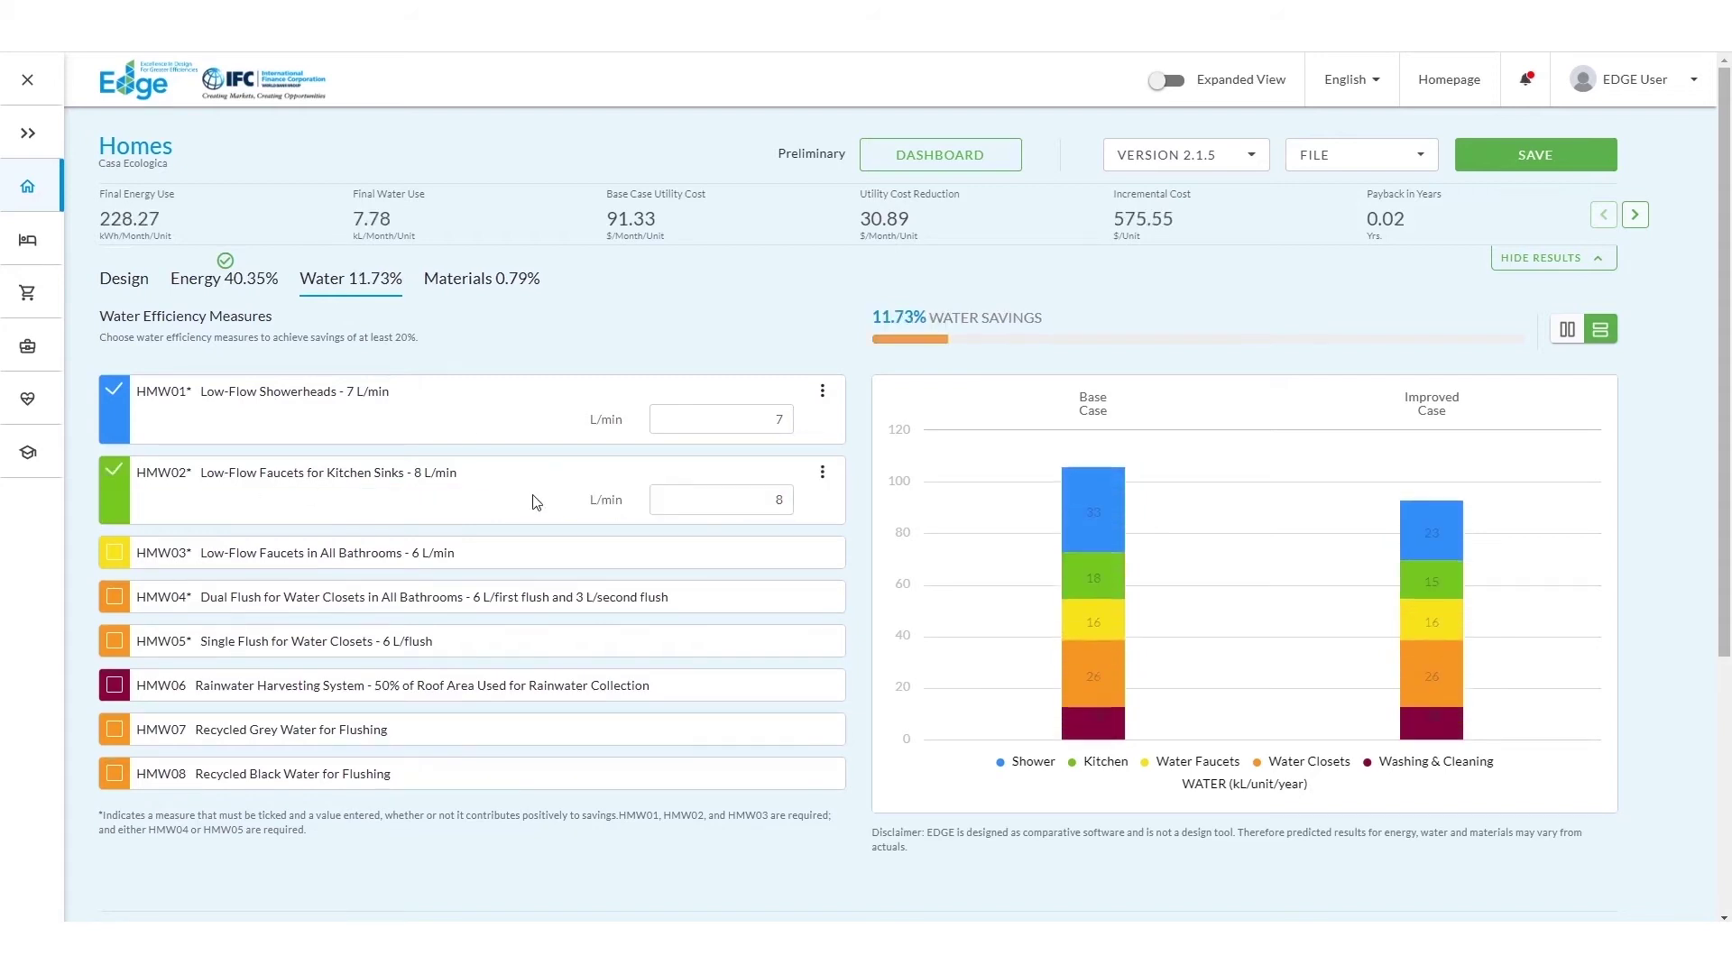
Step: Apply low-flow bathroom faucets and dual flush water closets, then go to Materials
click(113, 559)
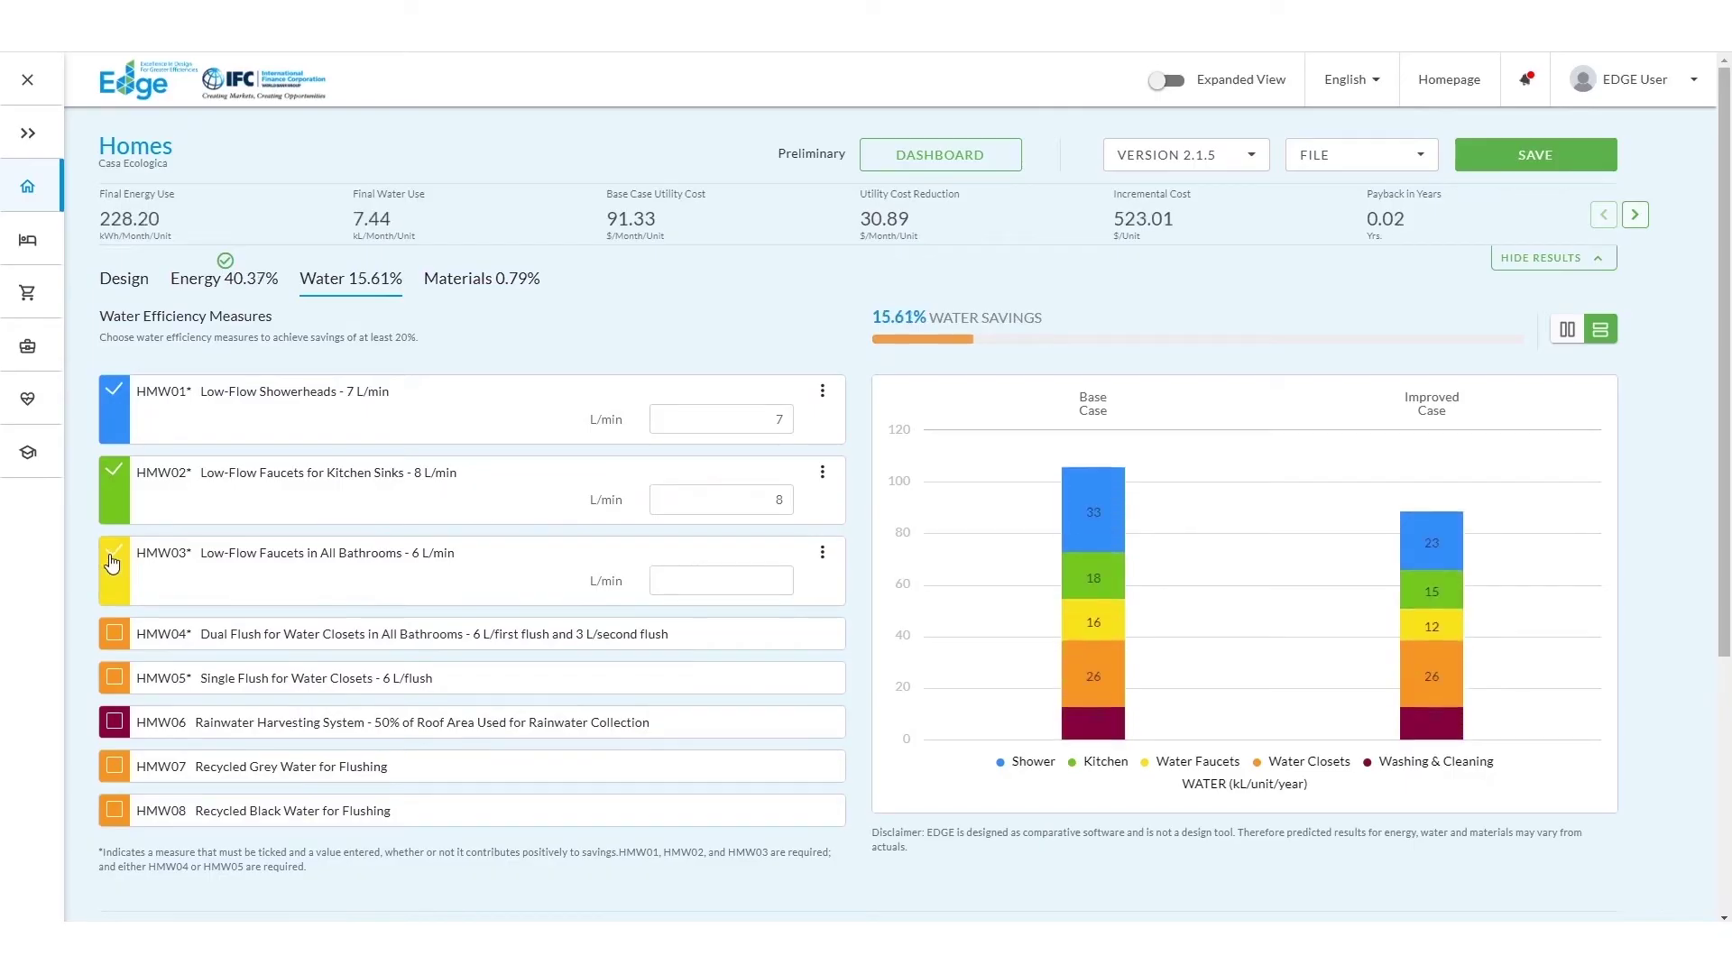
click(113, 636)
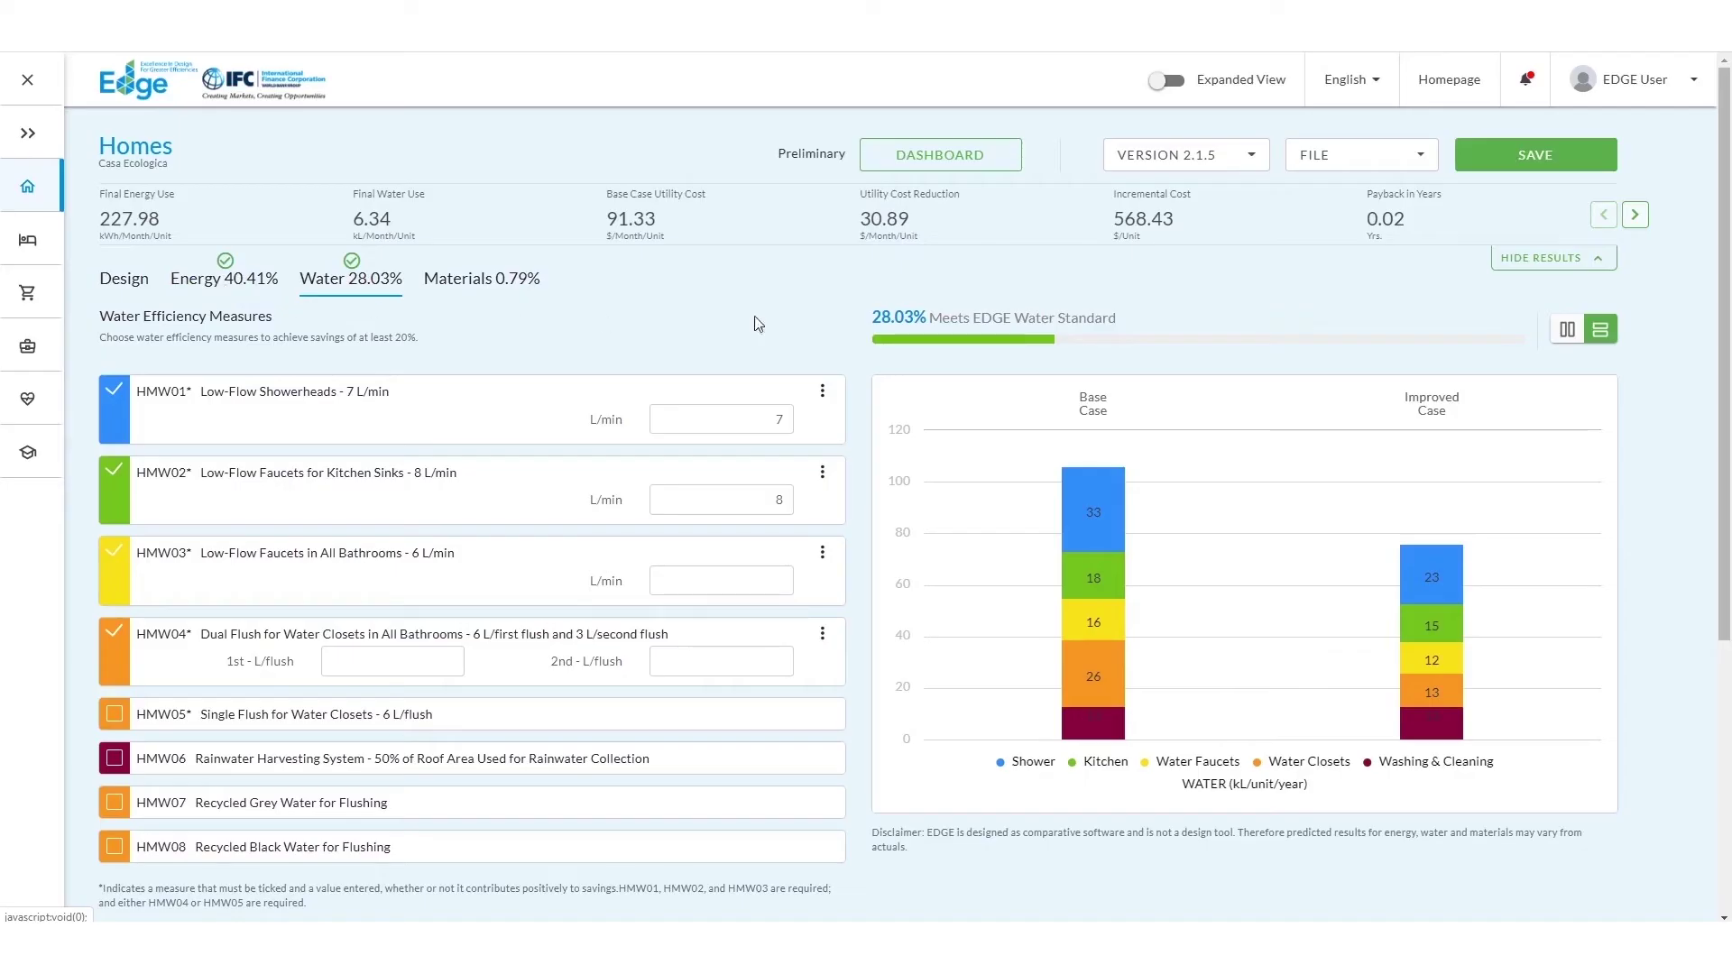
scroll(1714, 368, down, 2)
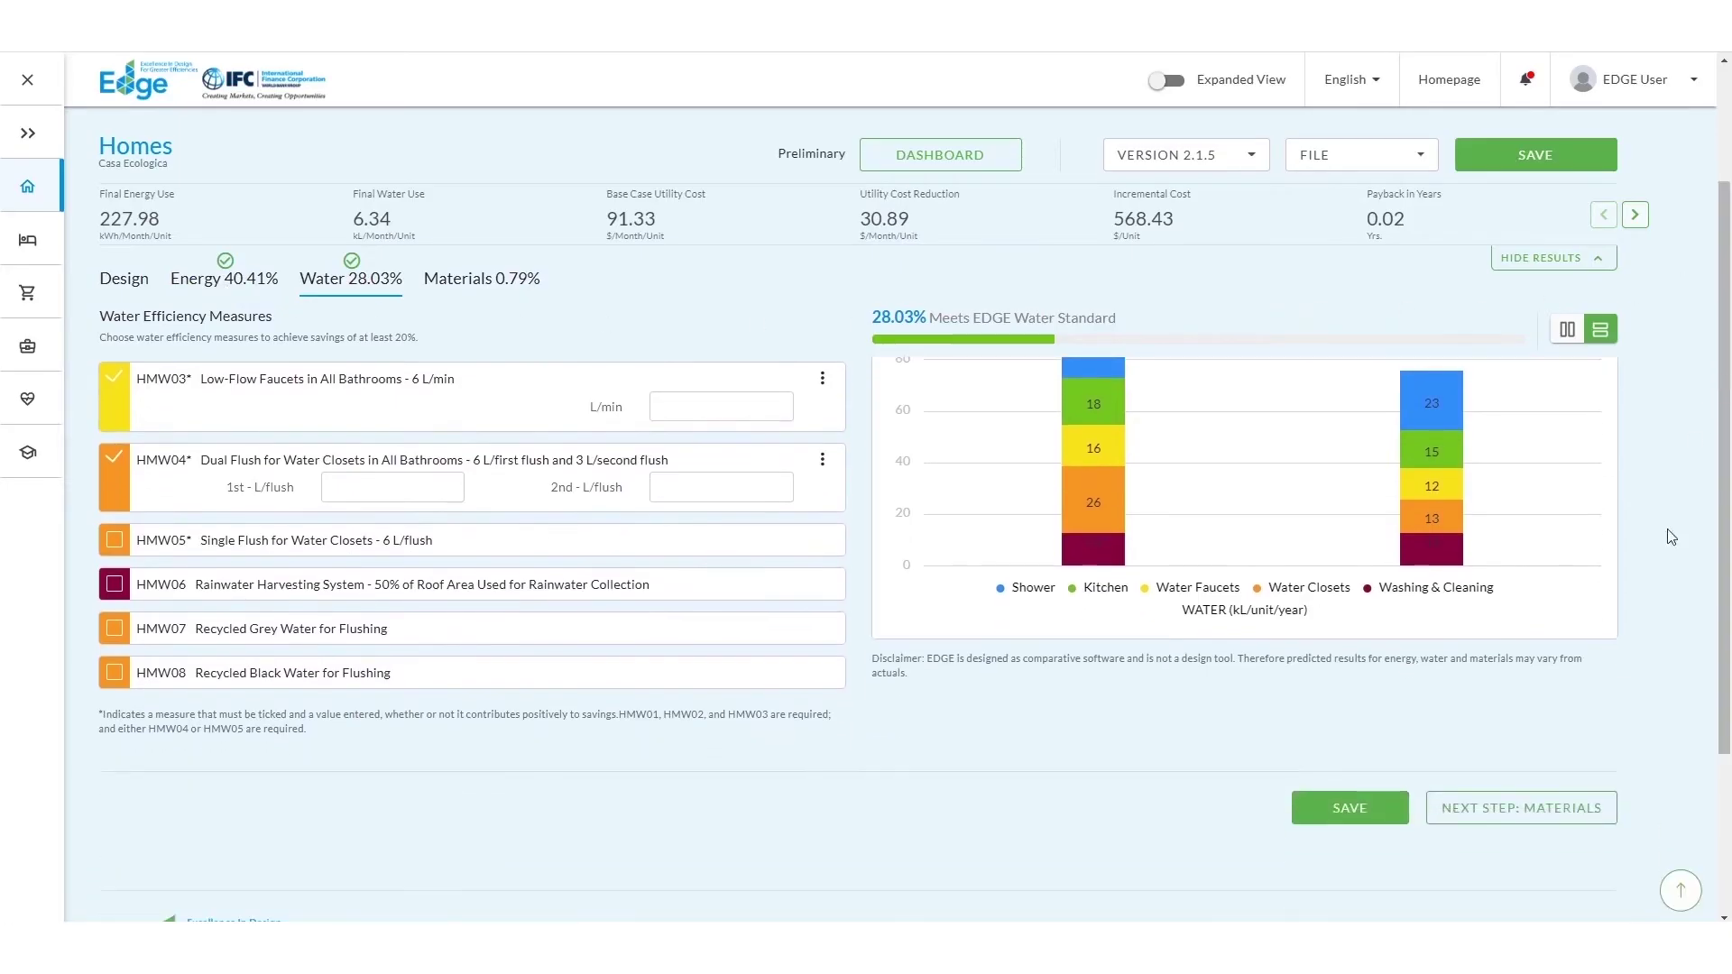
click(1531, 808)
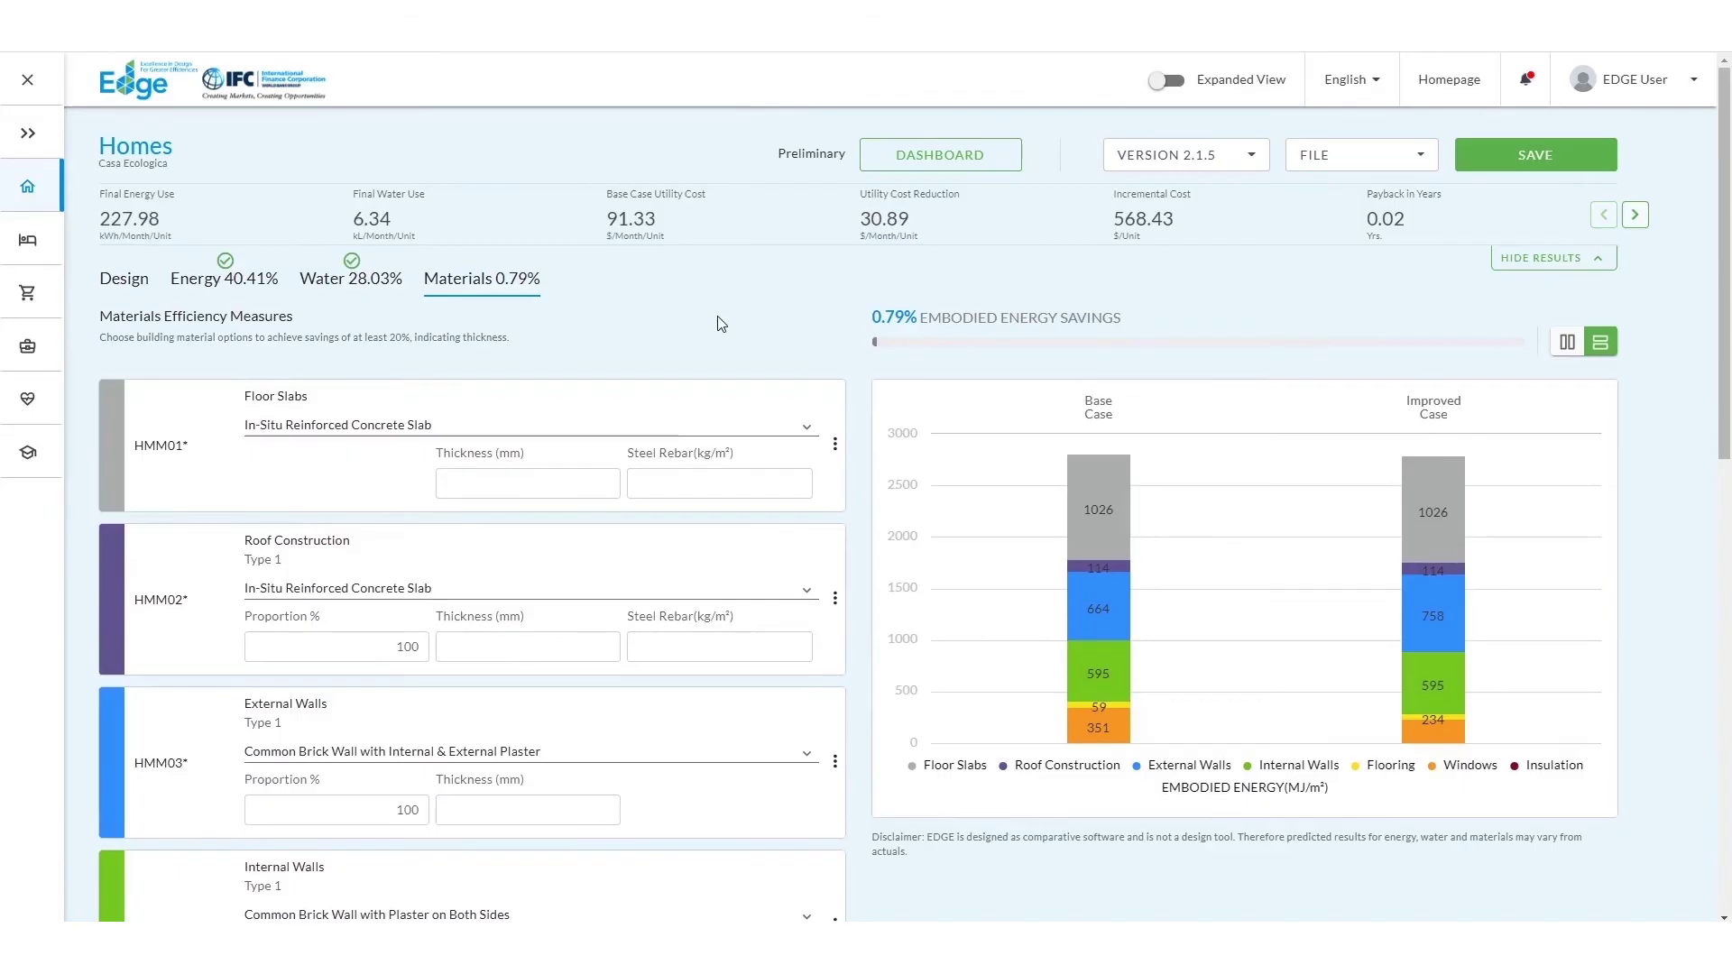
Step: Use composite concrete and steel deck for floor slabs and roof, exposed cored bricks for external walls
click(709, 429)
click(712, 428)
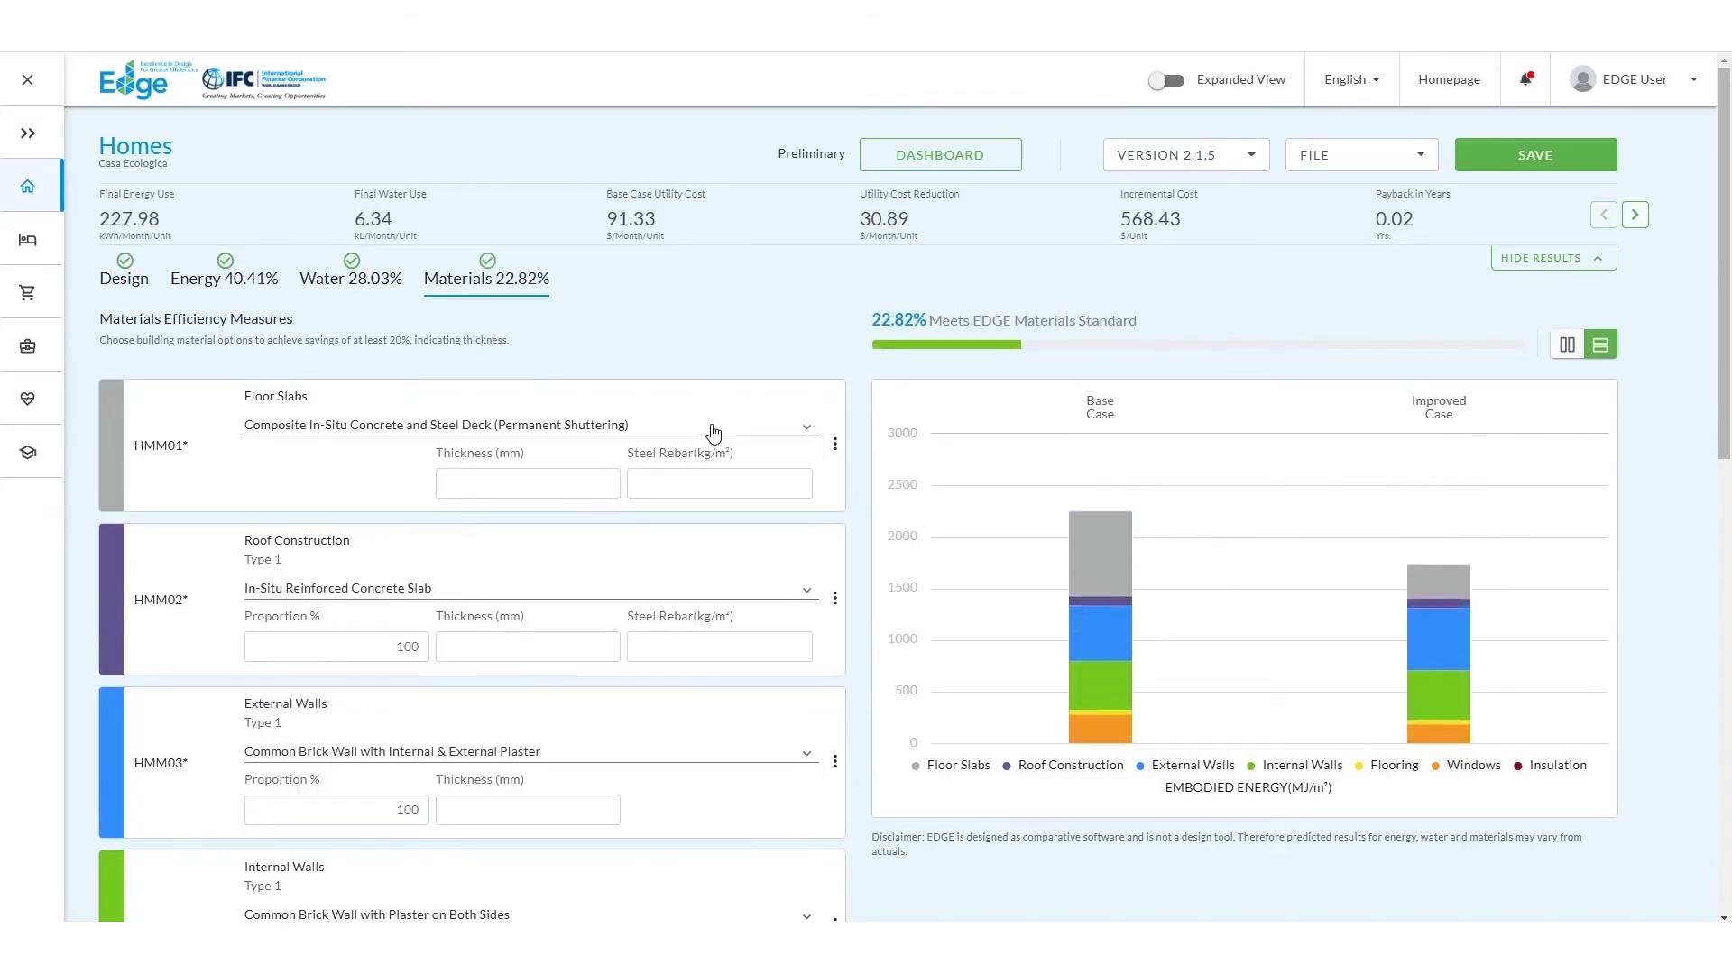
click(707, 591)
click(699, 622)
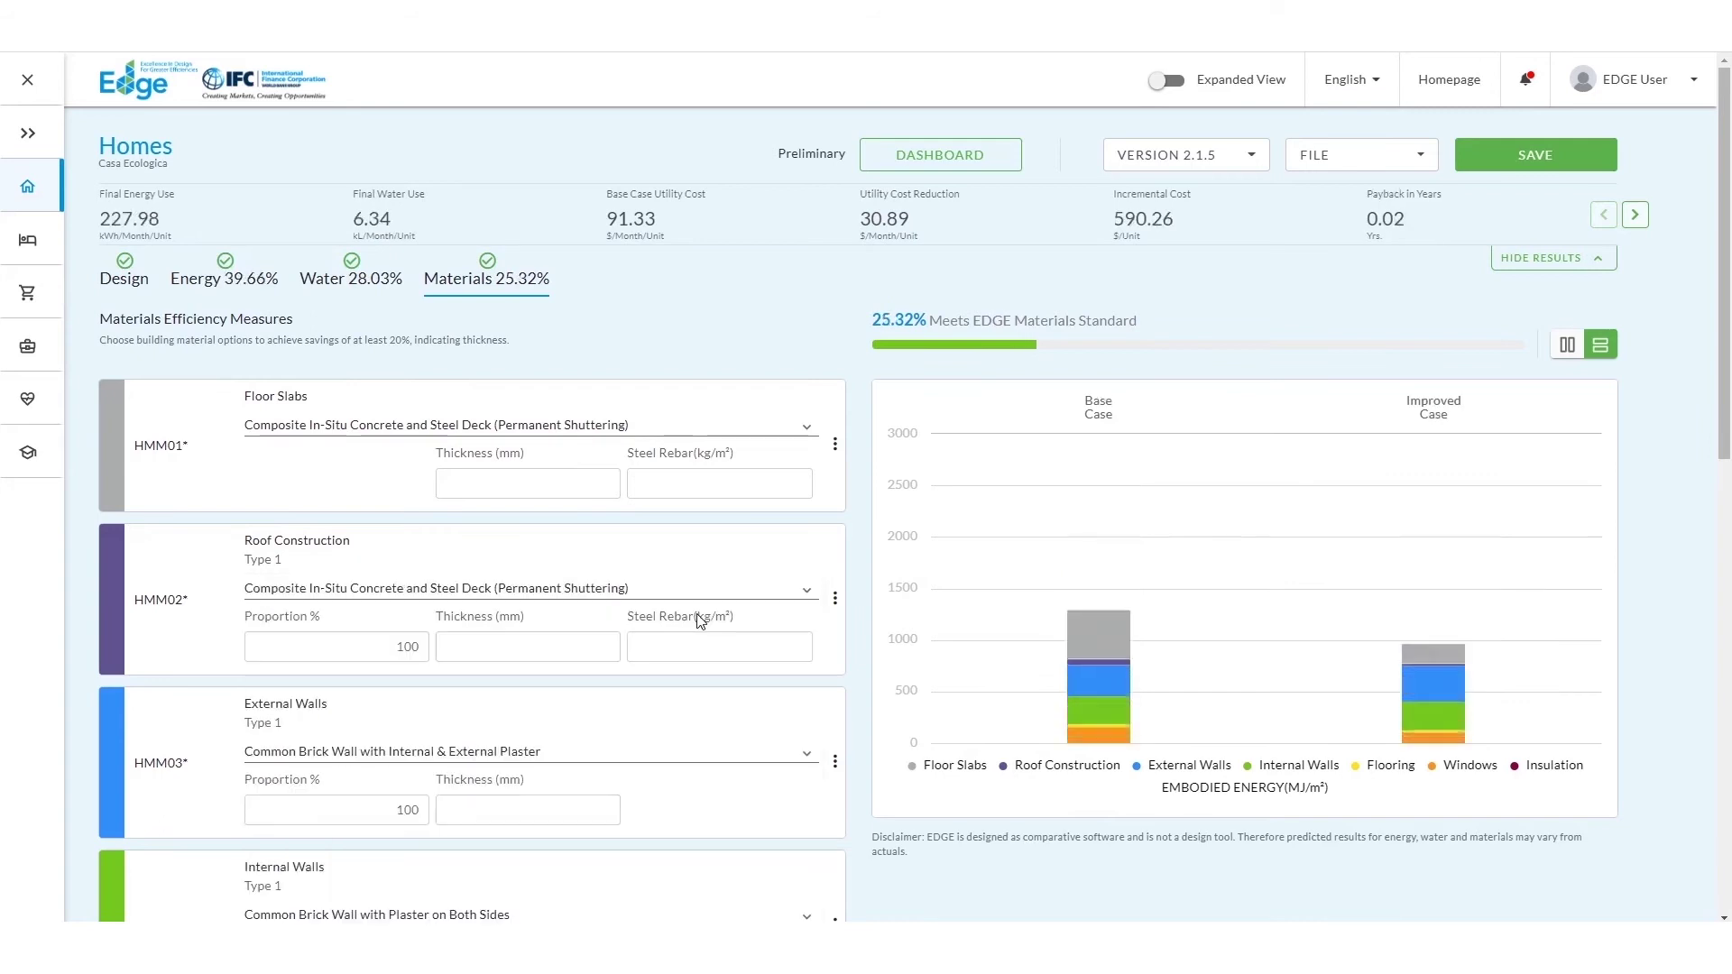
click(680, 754)
scroll(677, 762, down, 3)
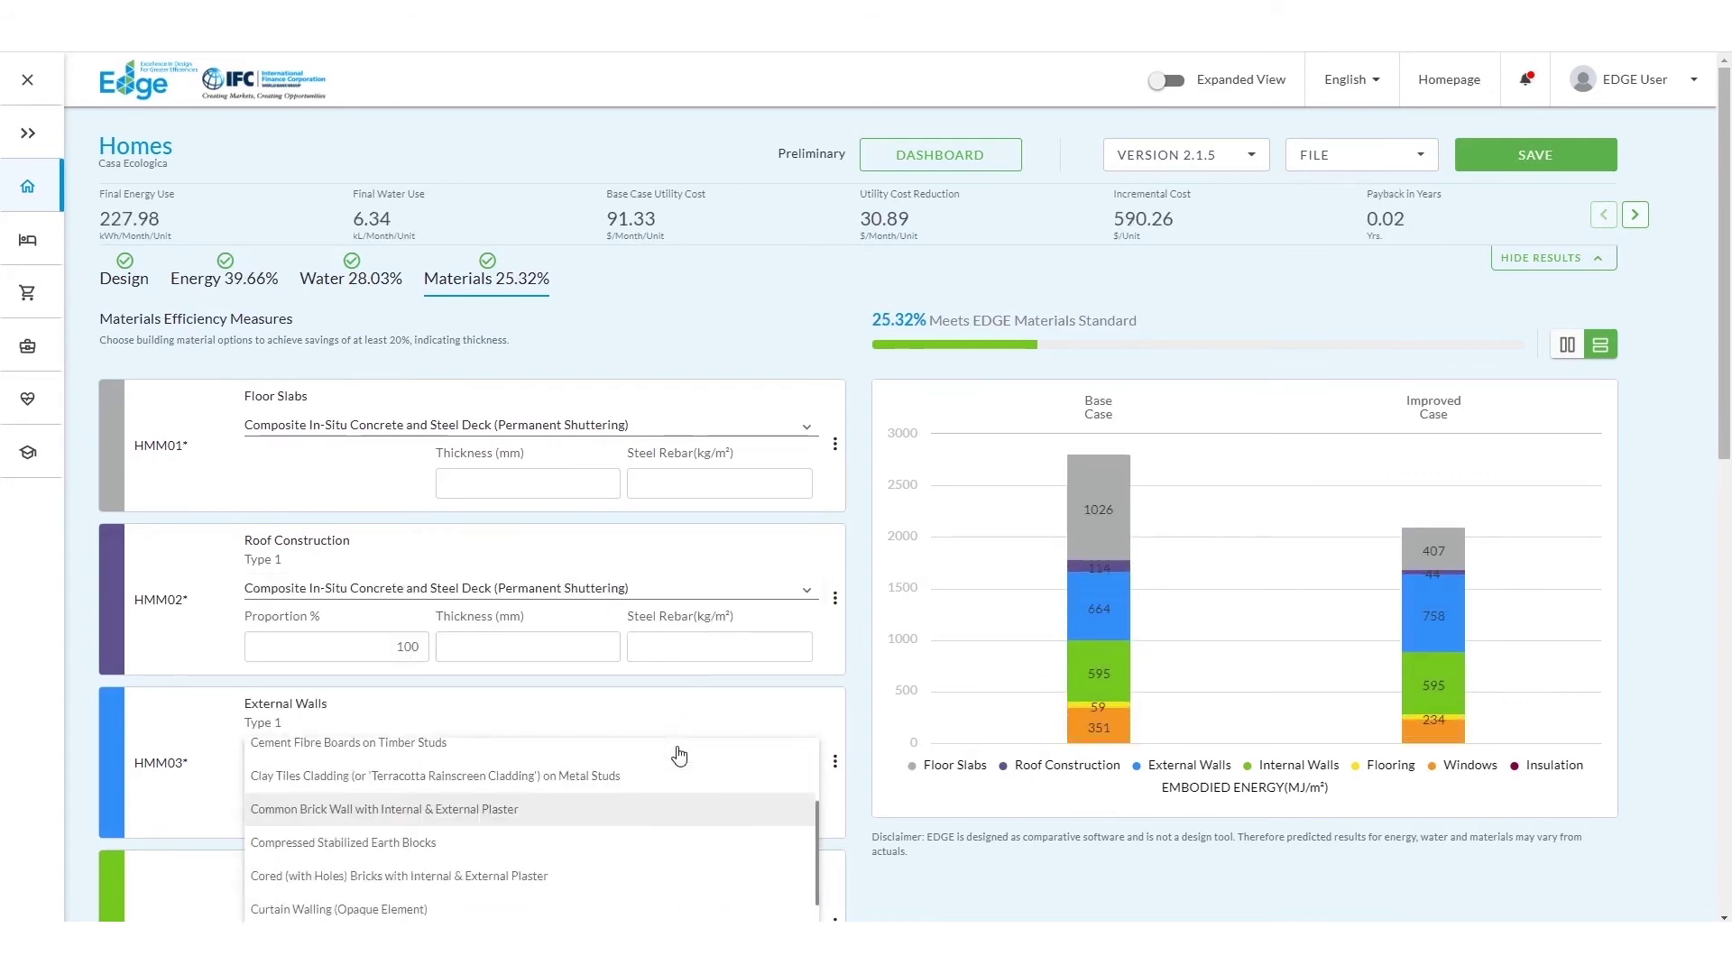
click(667, 860)
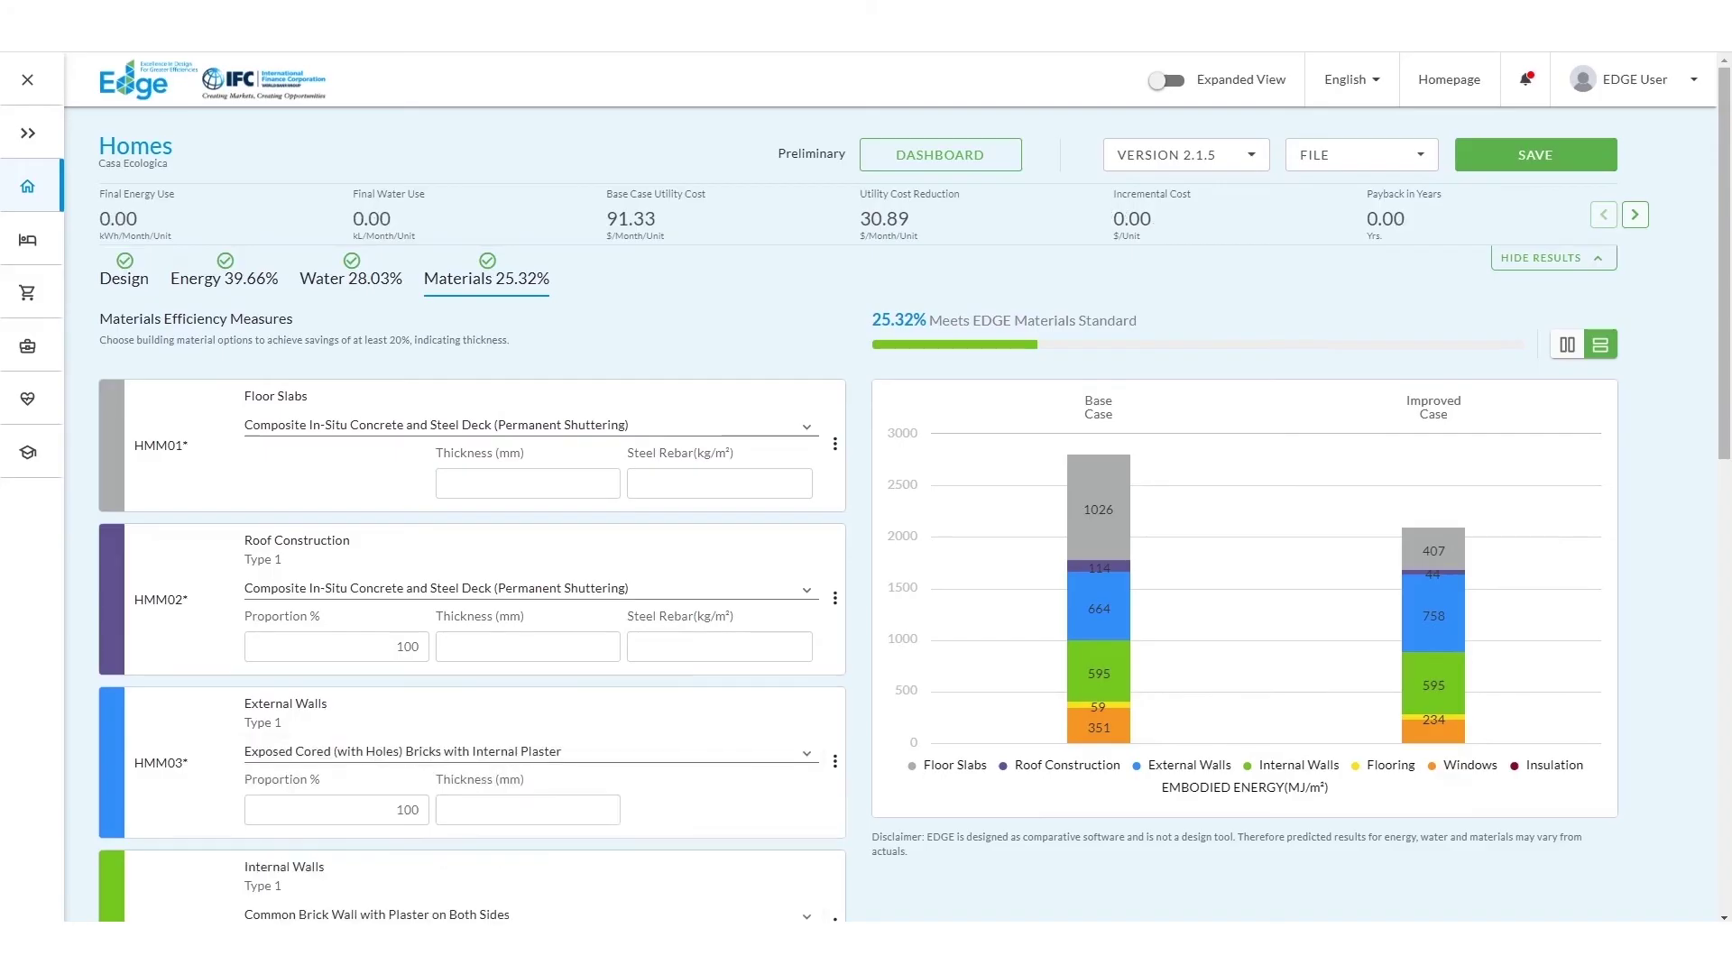
scroll(664, 820, down, 4)
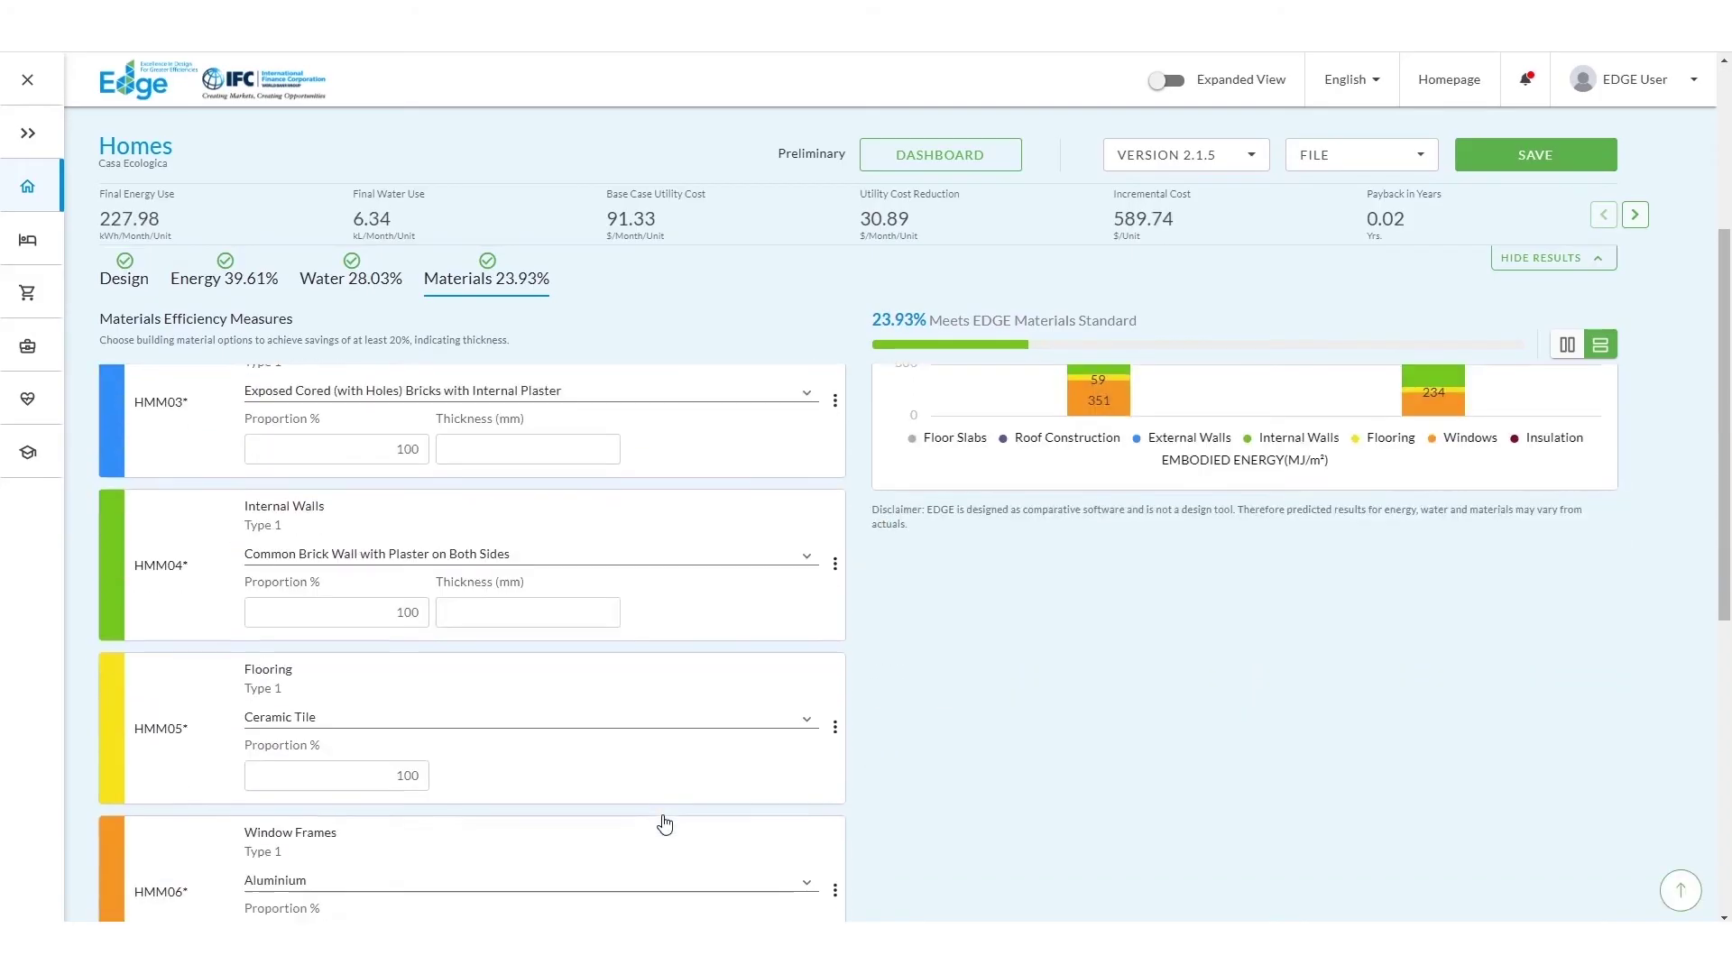
Step: Use Medium Weight Hollow Concrete Blocks for internal walls and keep Ceramic Tile flooring
click(670, 563)
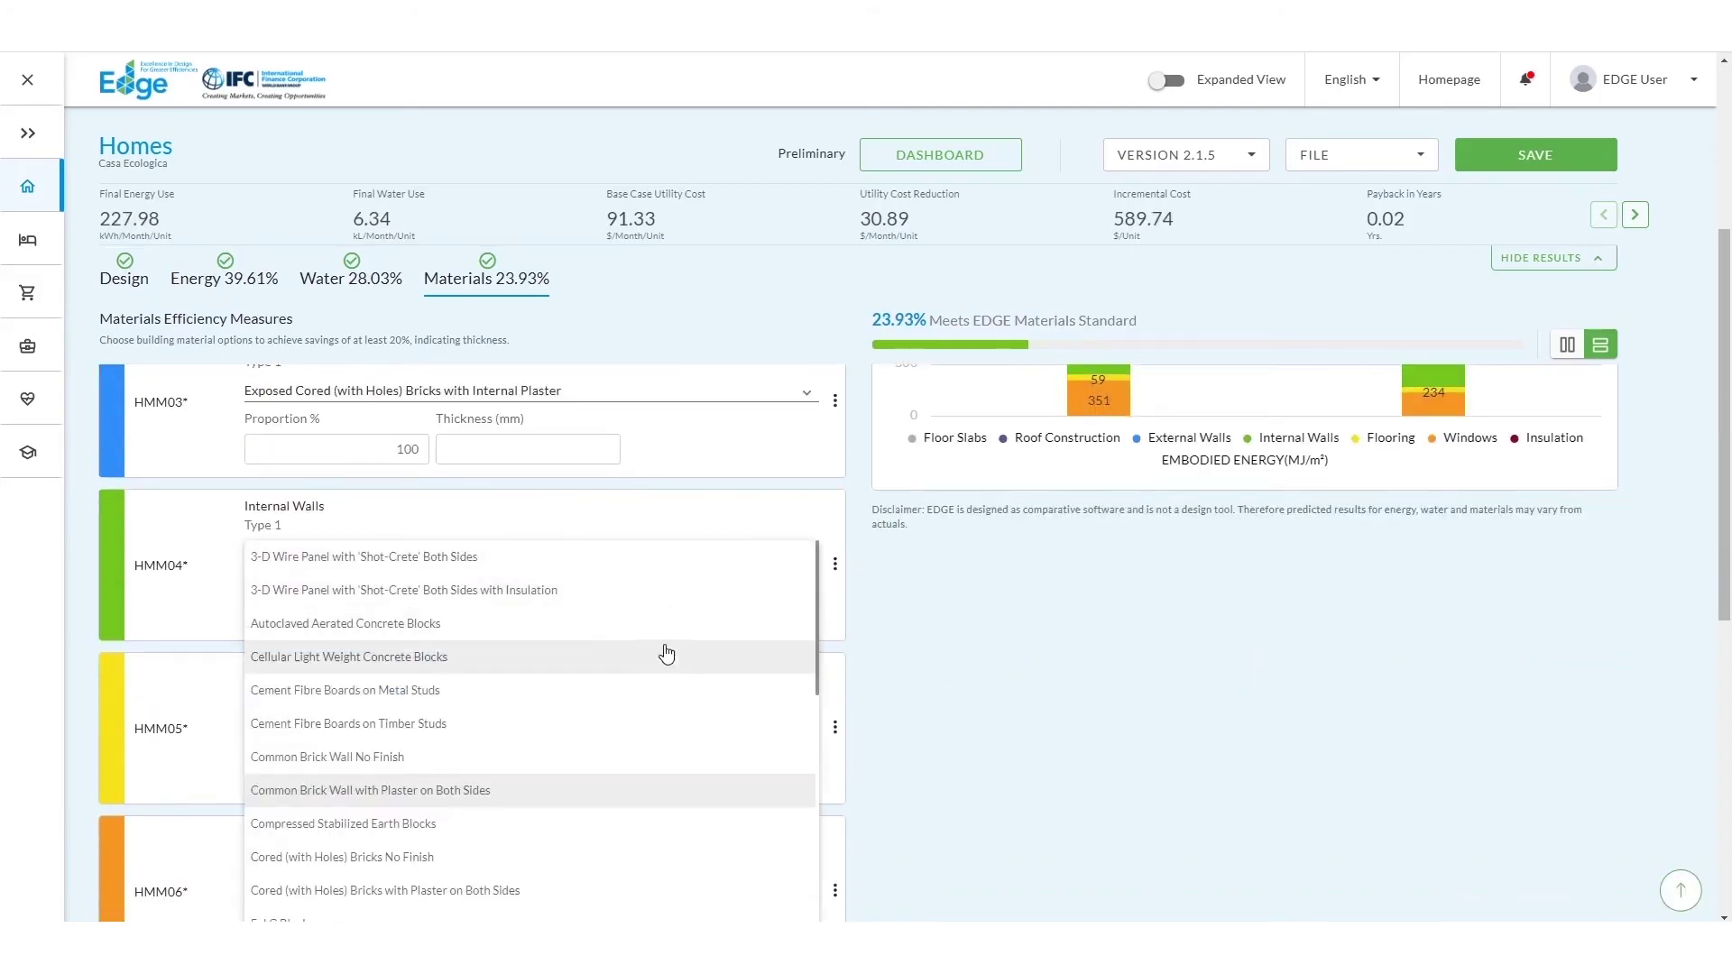
scroll(646, 779, down, 1)
scroll(646, 779, down, 3)
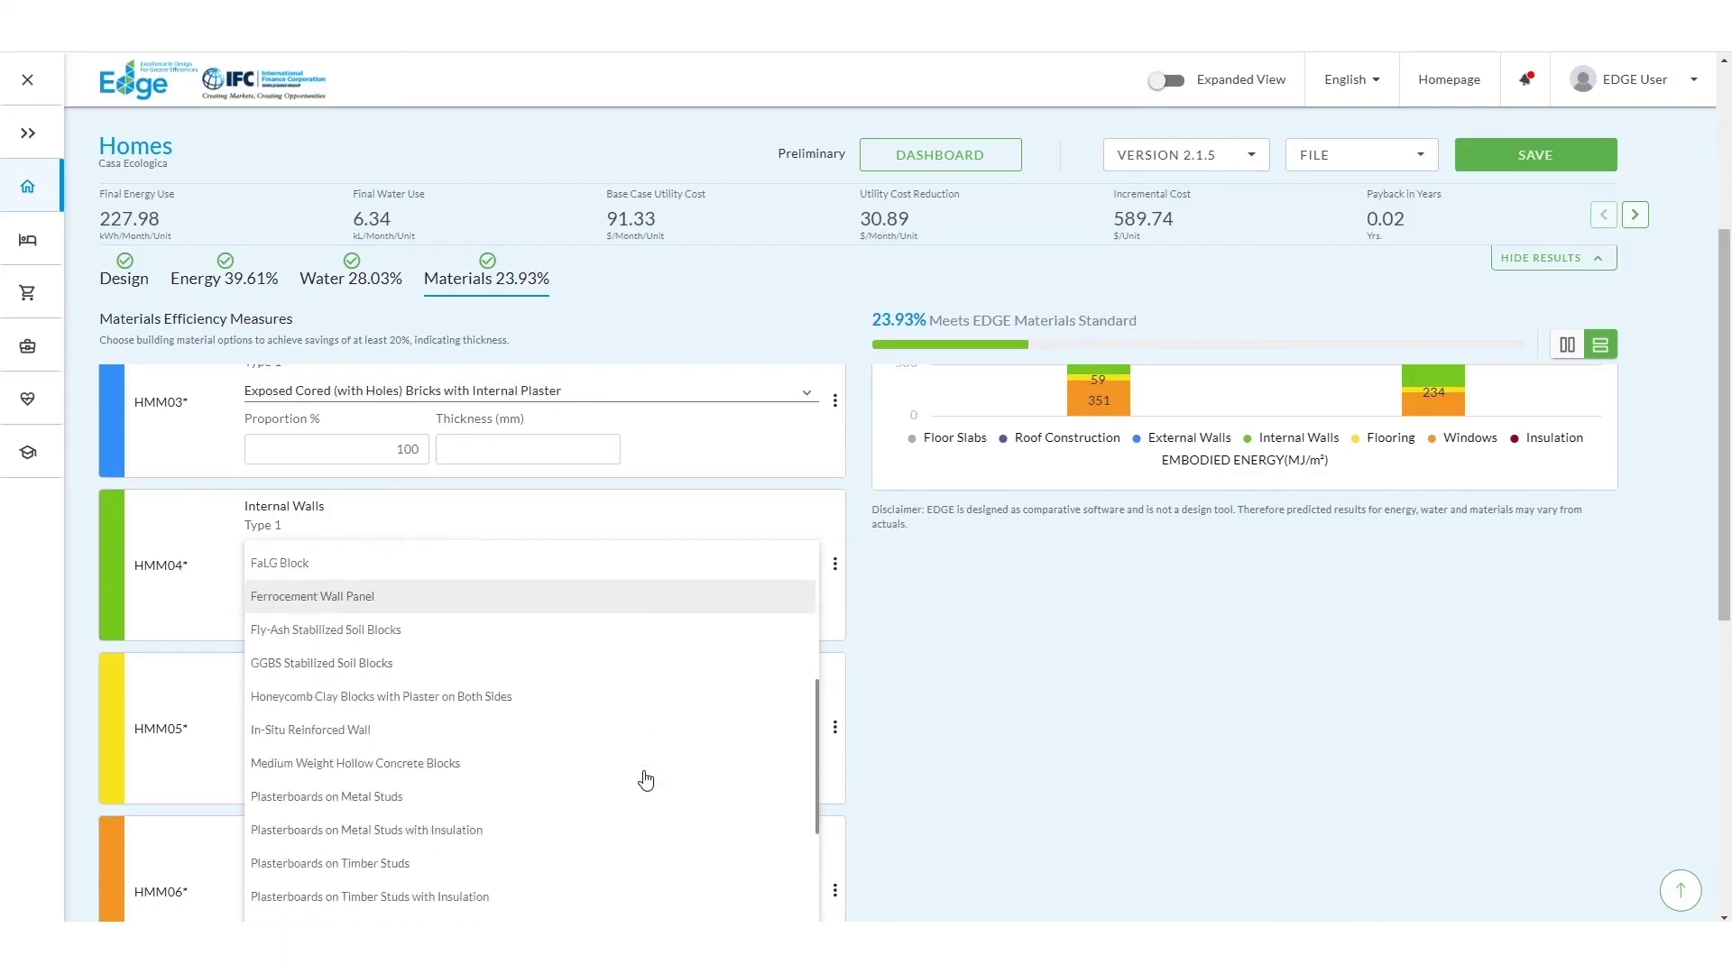
click(646, 780)
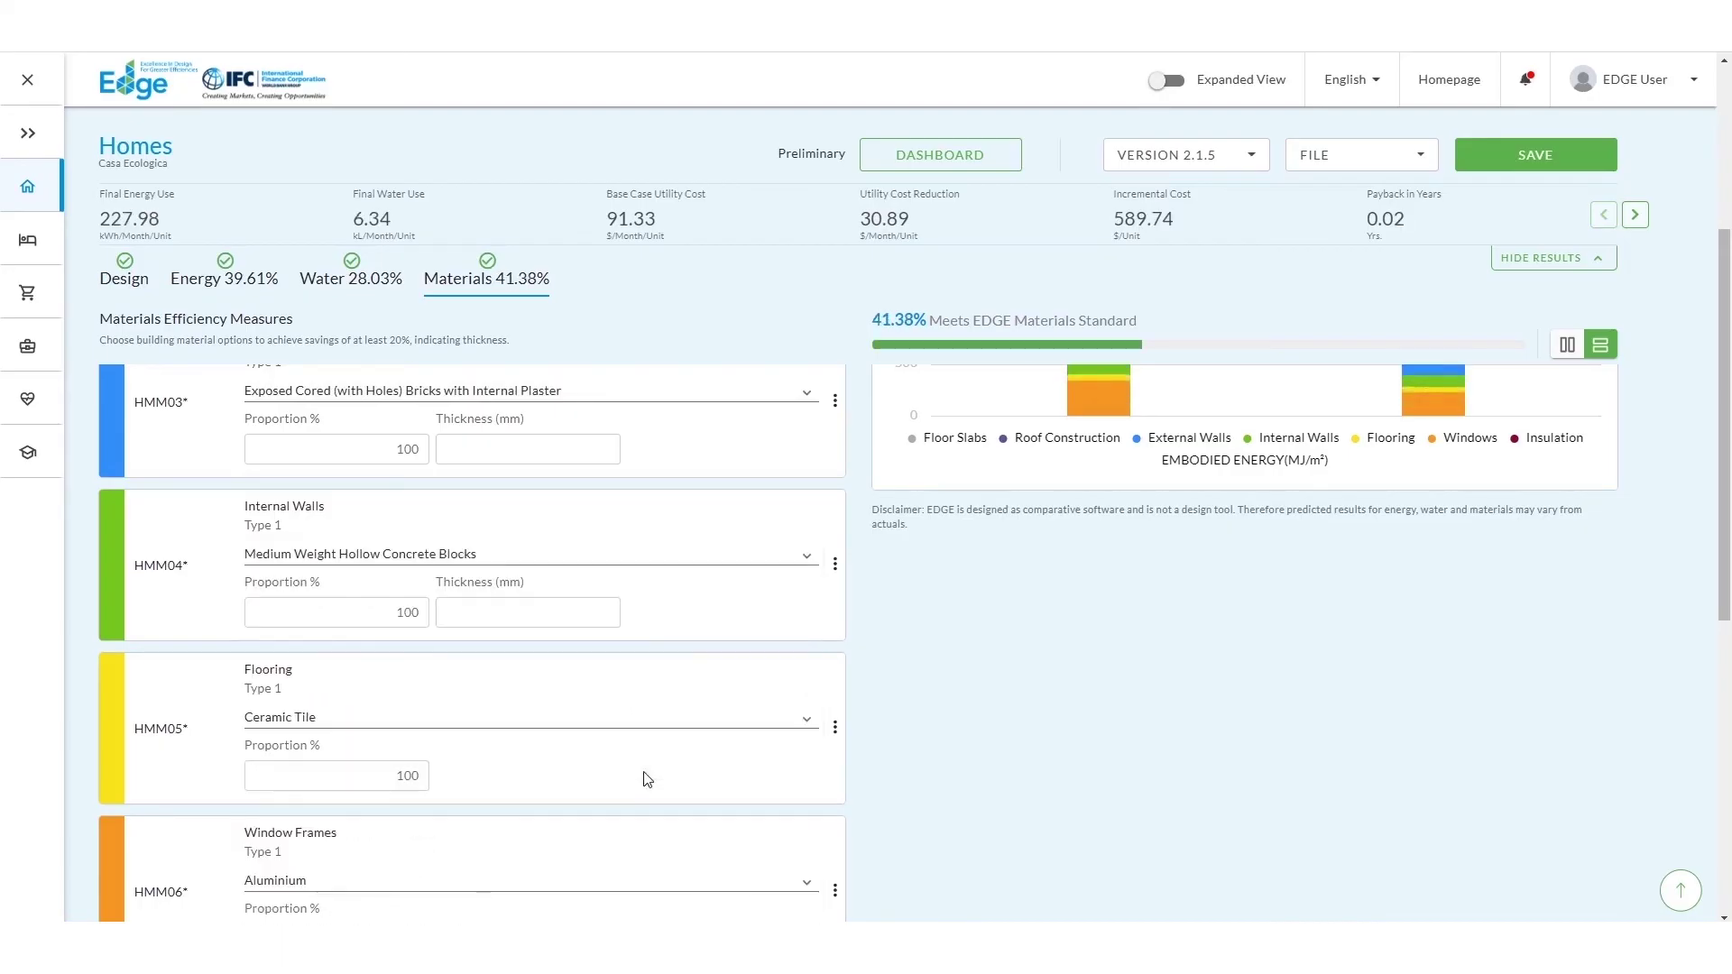
scroll(681, 762, down, 1)
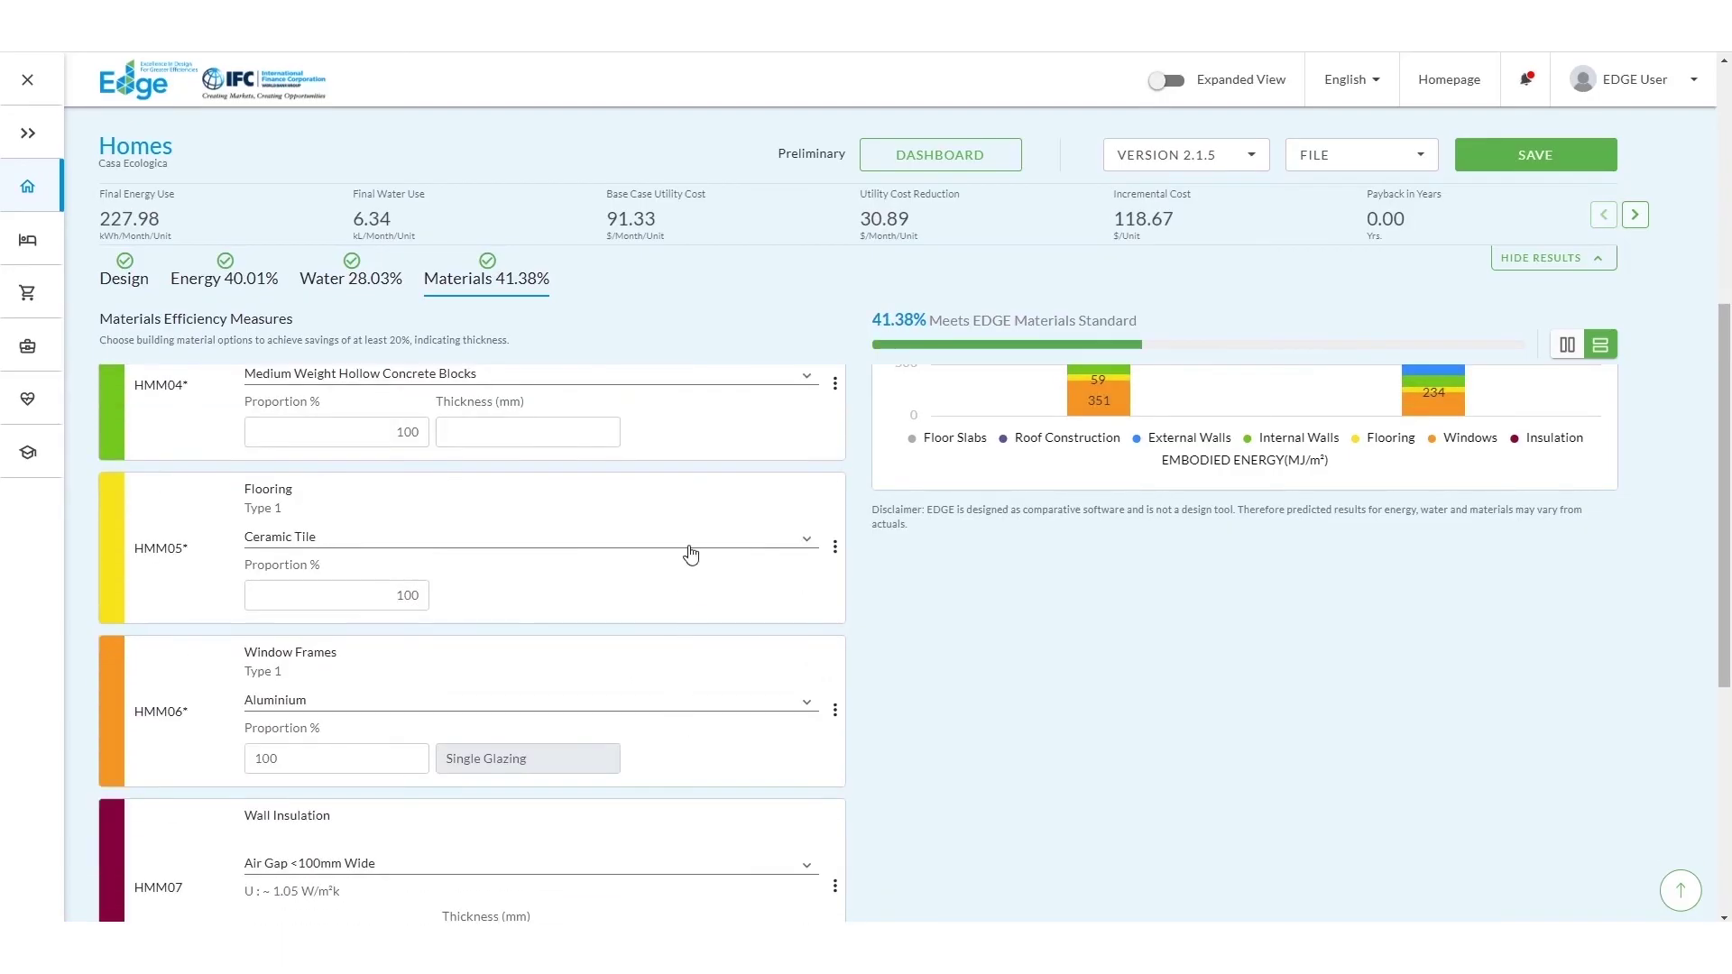
click(688, 553)
click(669, 555)
Step: Split flooring 50% ceramic tile and the rest Finished Concrete Floor
drag(357, 599, 434, 603)
text(50)
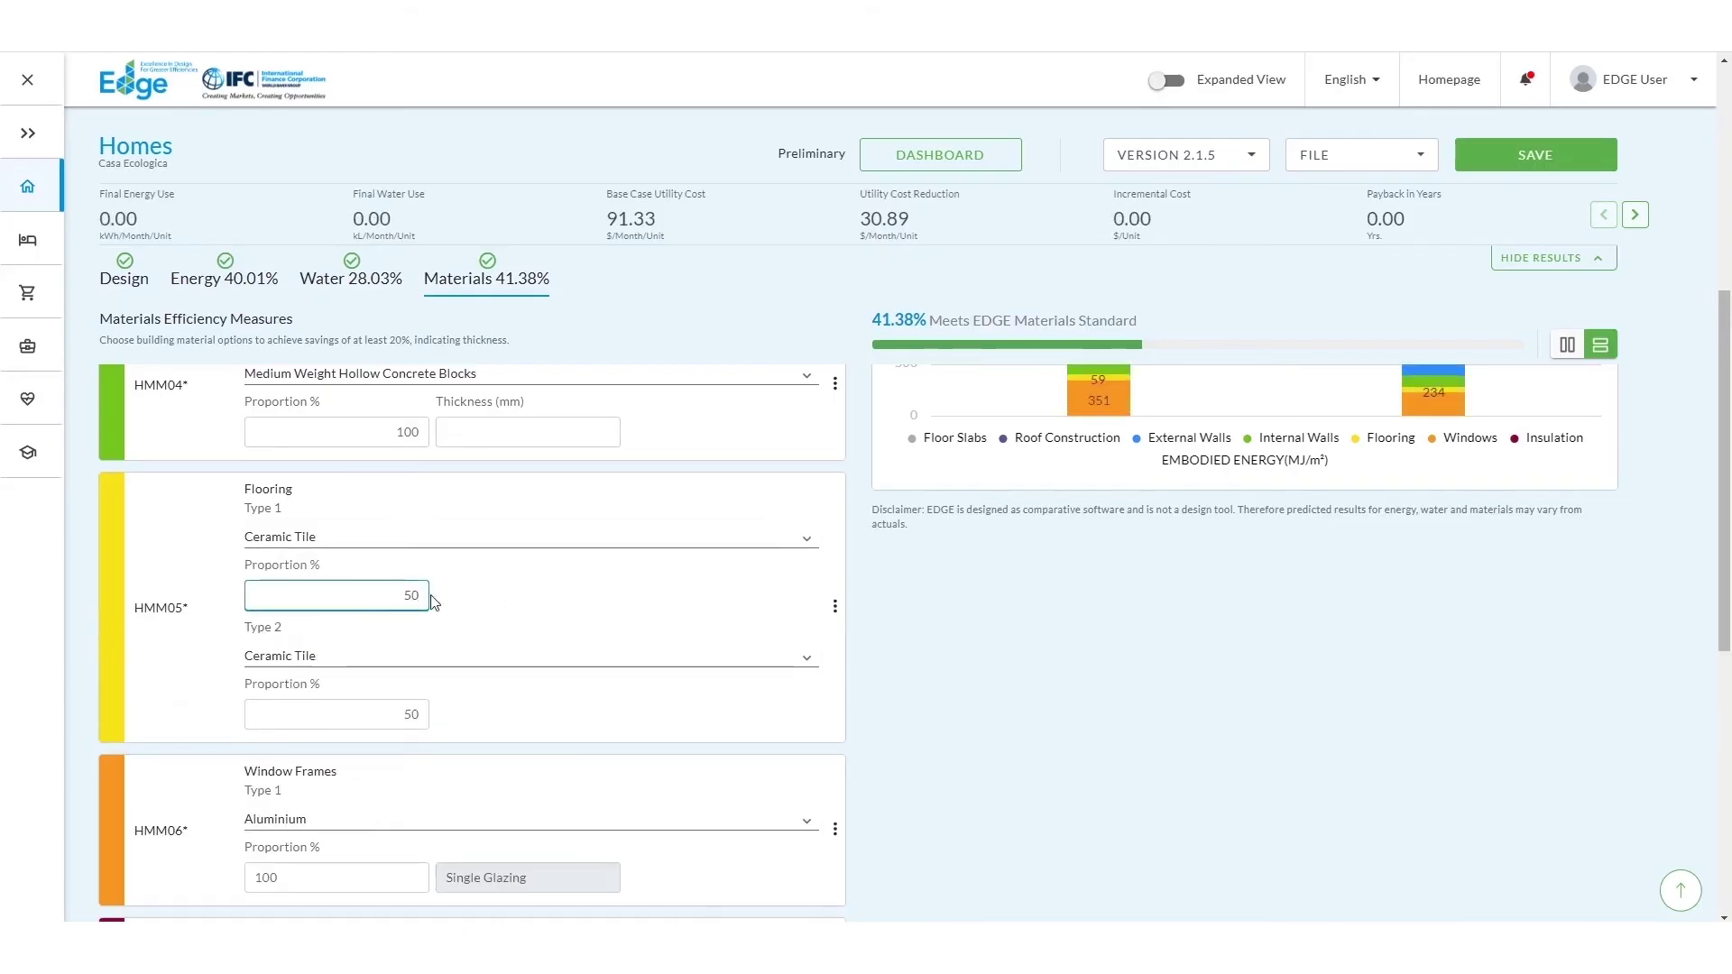
click(434, 657)
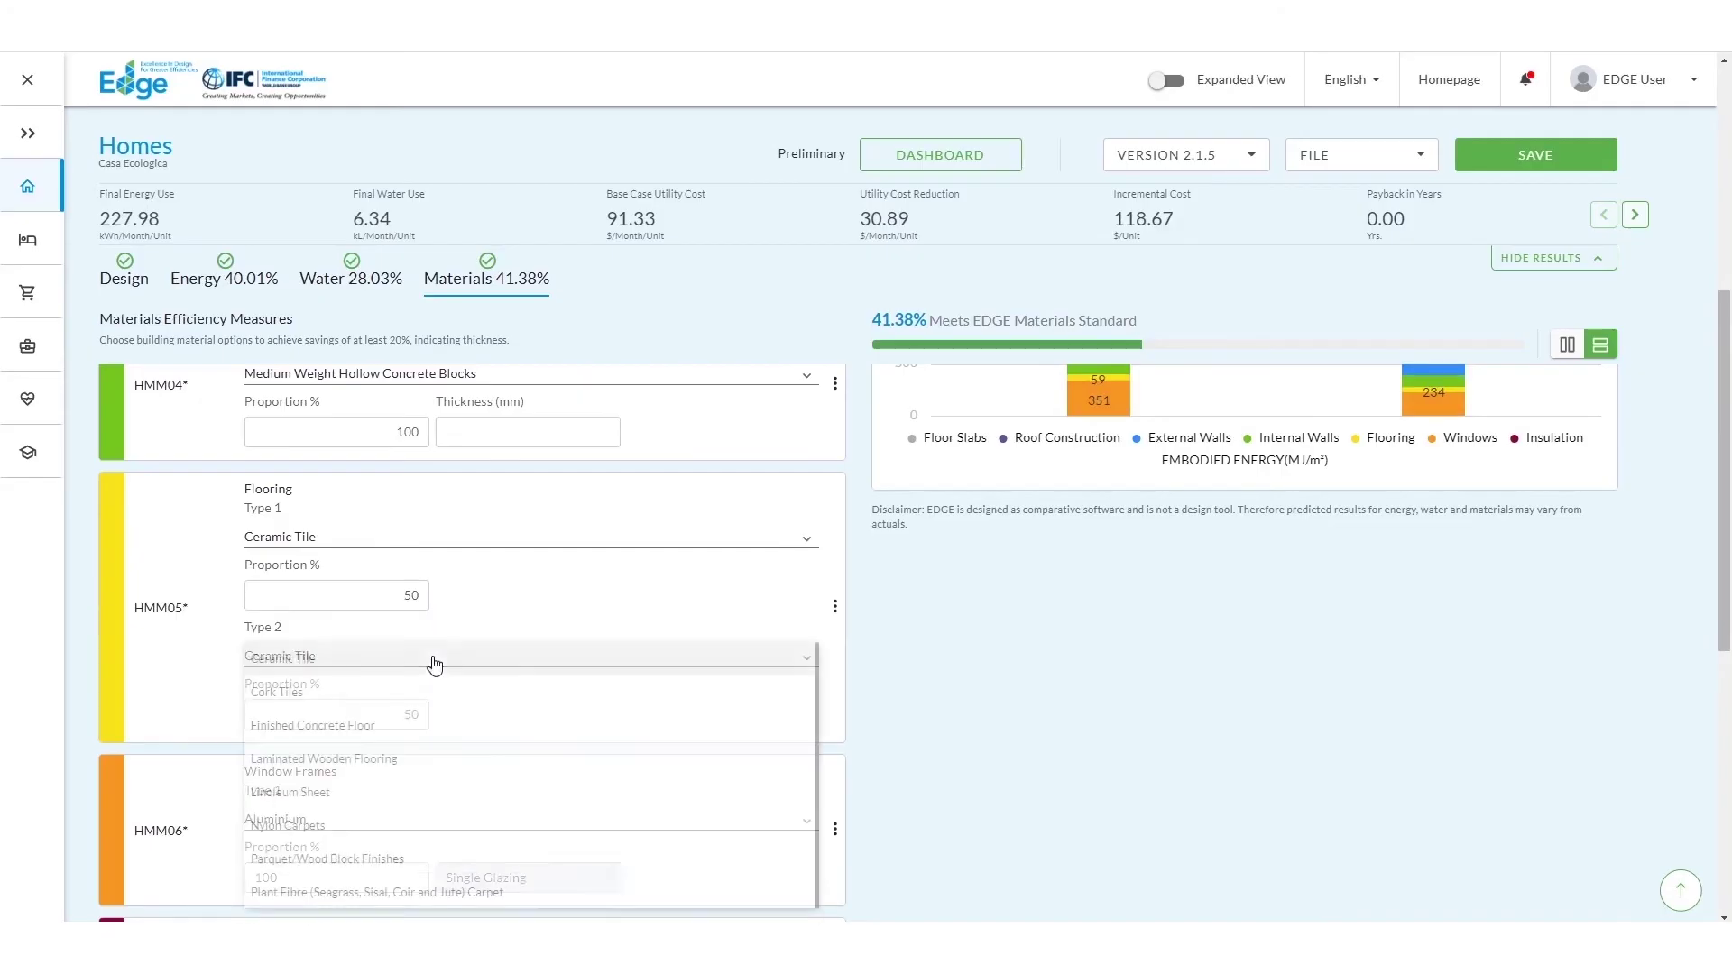
click(420, 719)
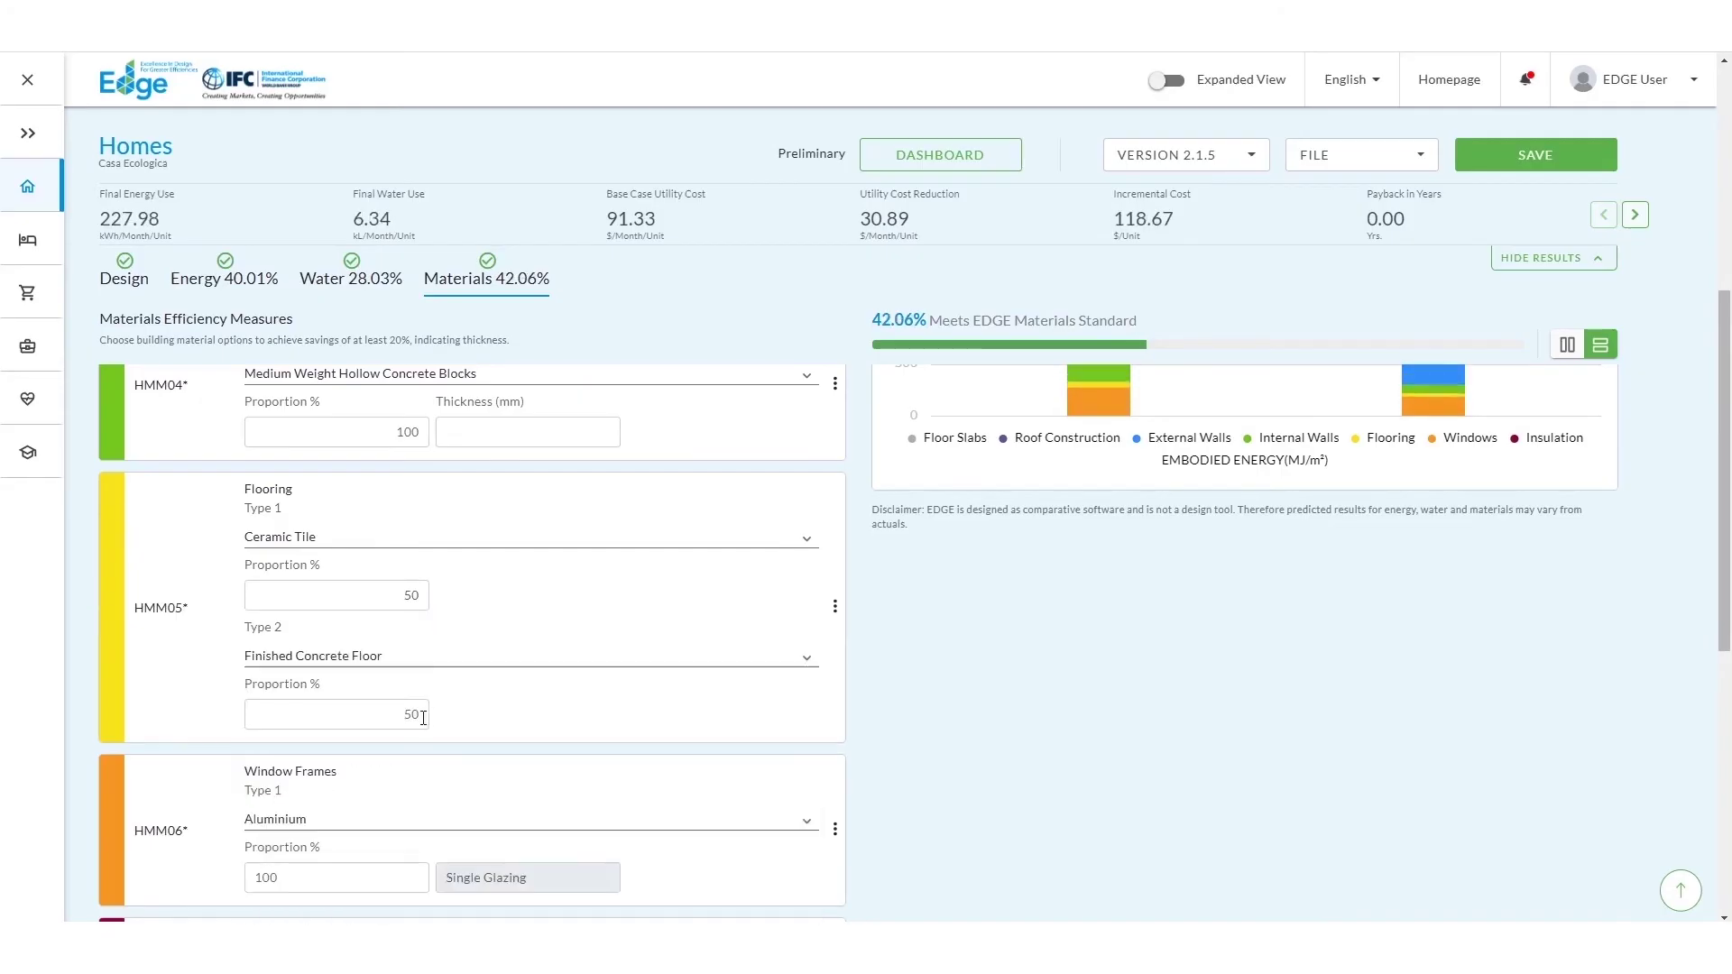
Step: Choose Mineral Wool as the wall insulation material
scroll(427, 718, down, 3)
click(434, 720)
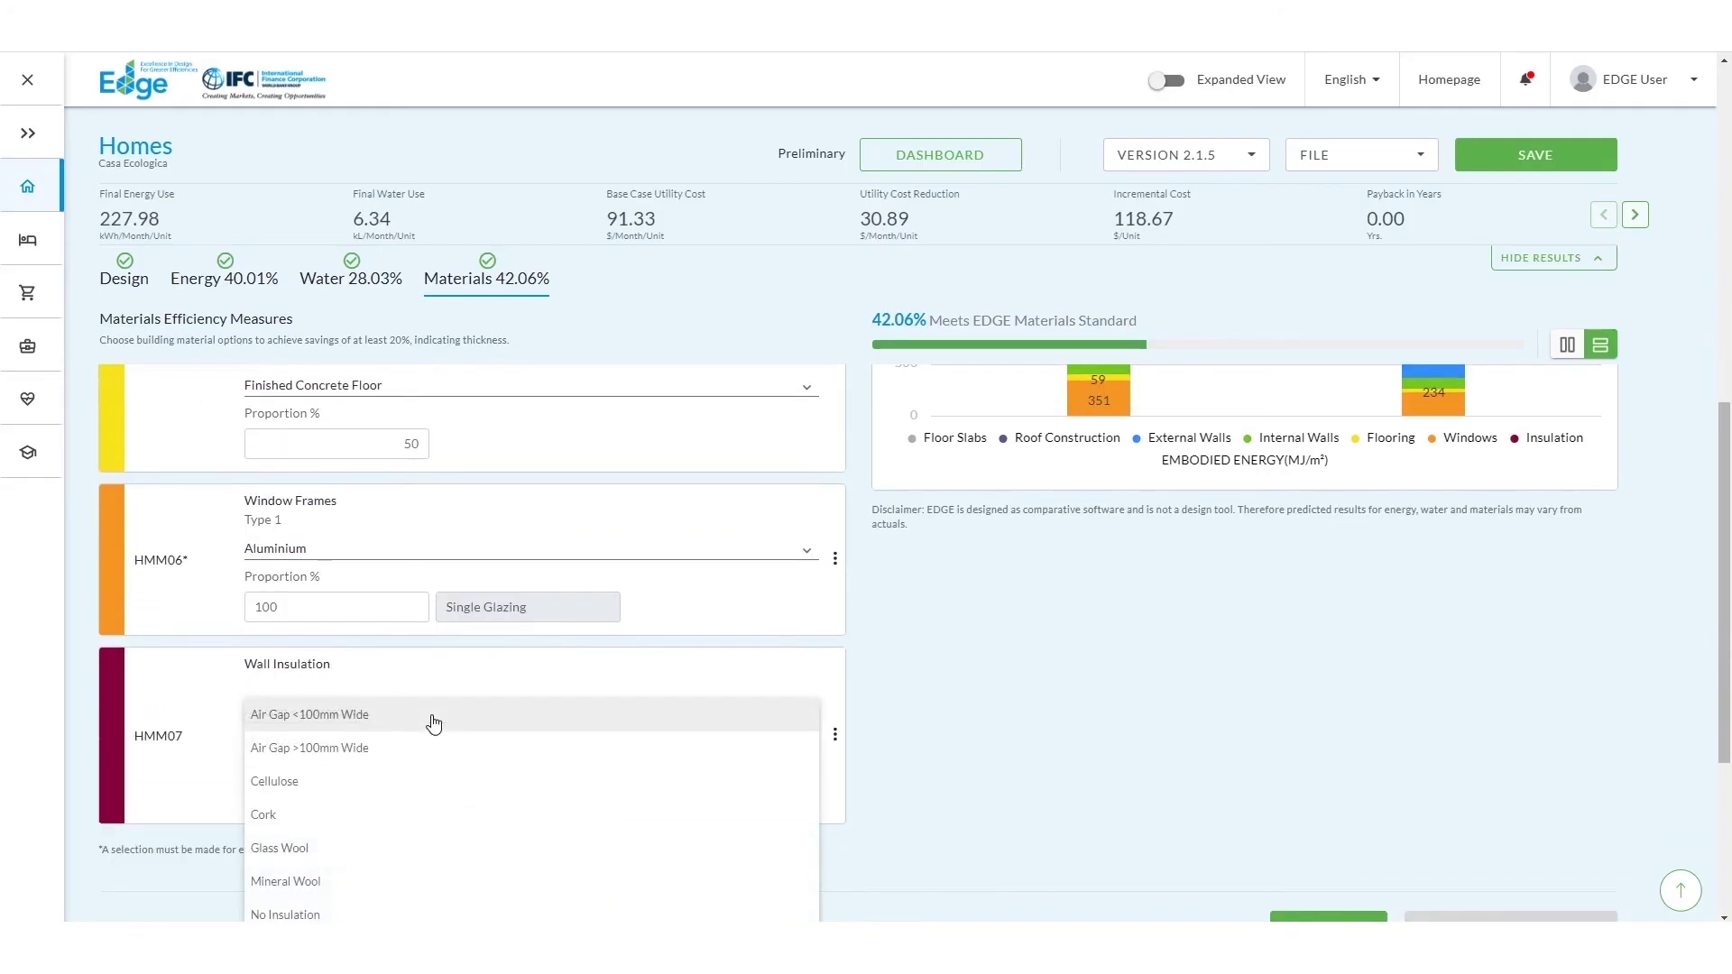
click(415, 882)
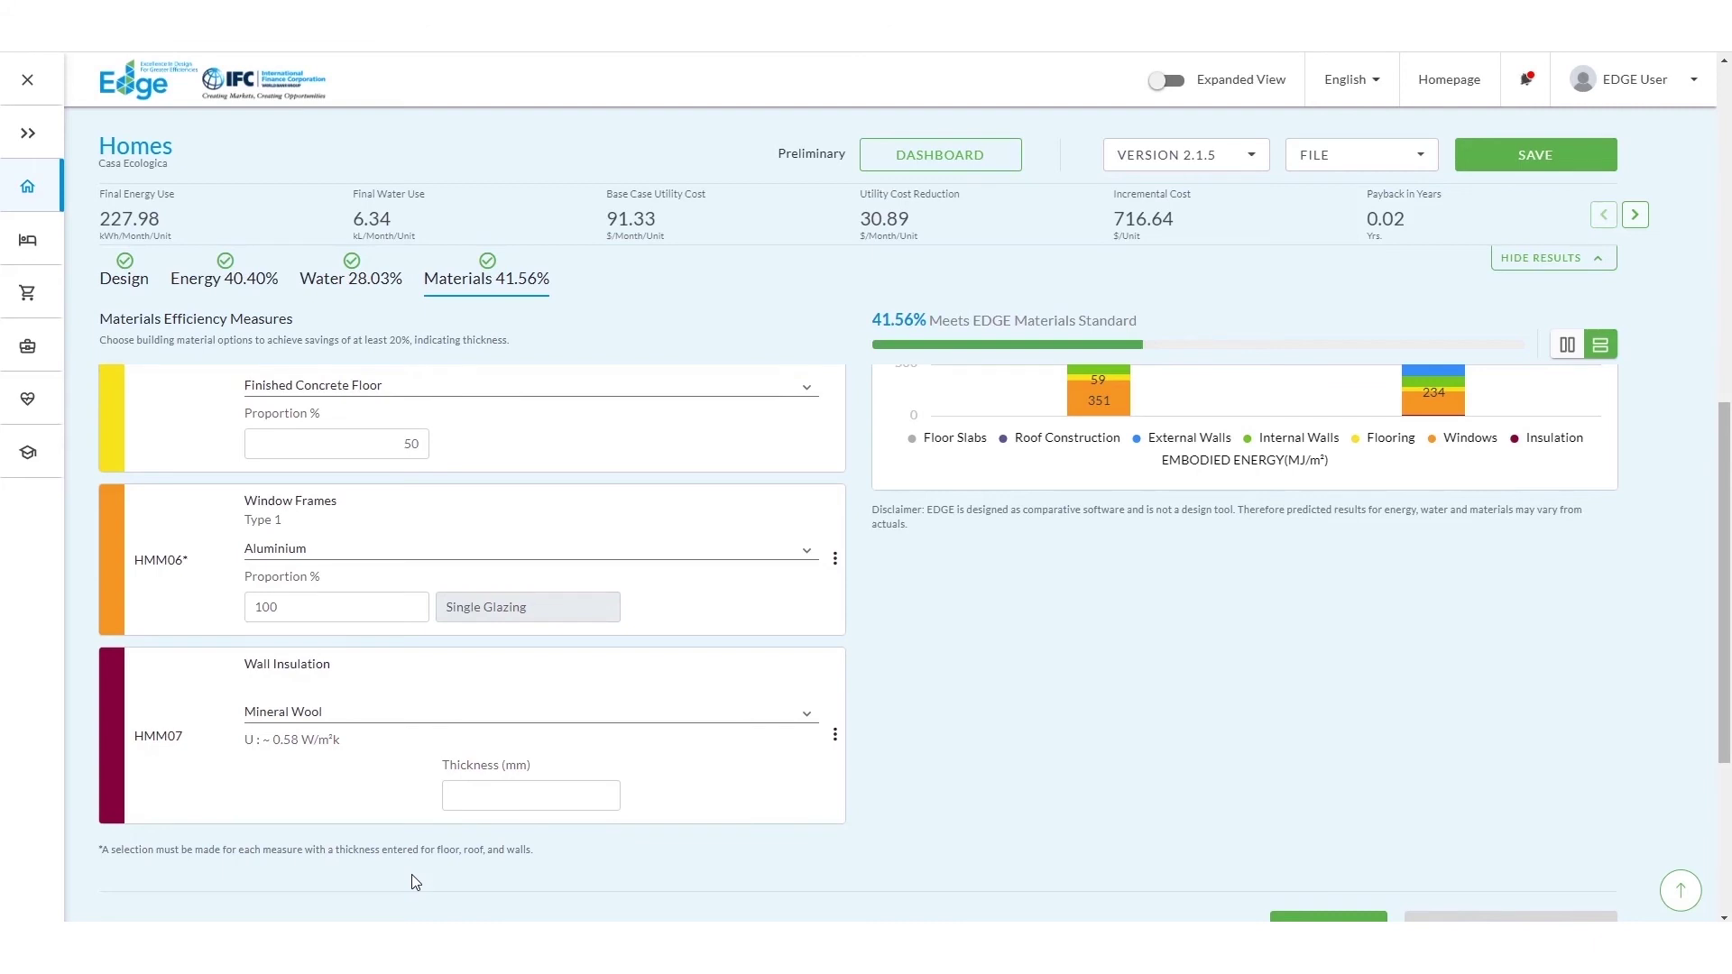
scroll(1718, 606, up, 5)
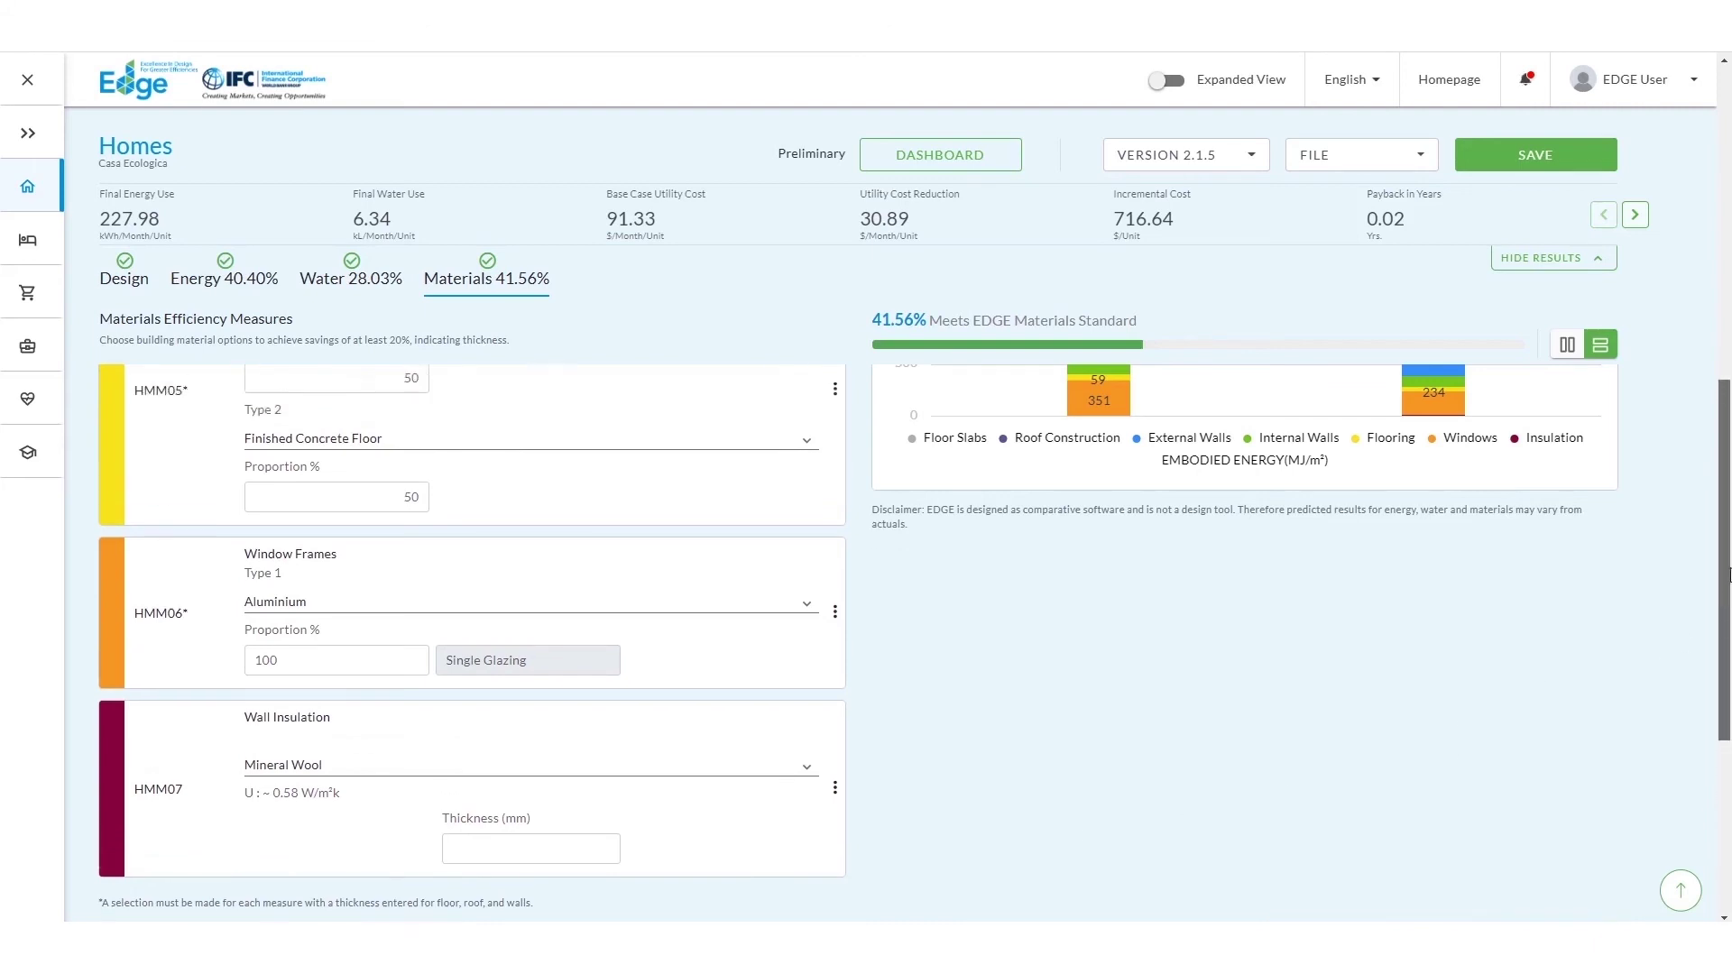
scroll(1719, 607, up, 5)
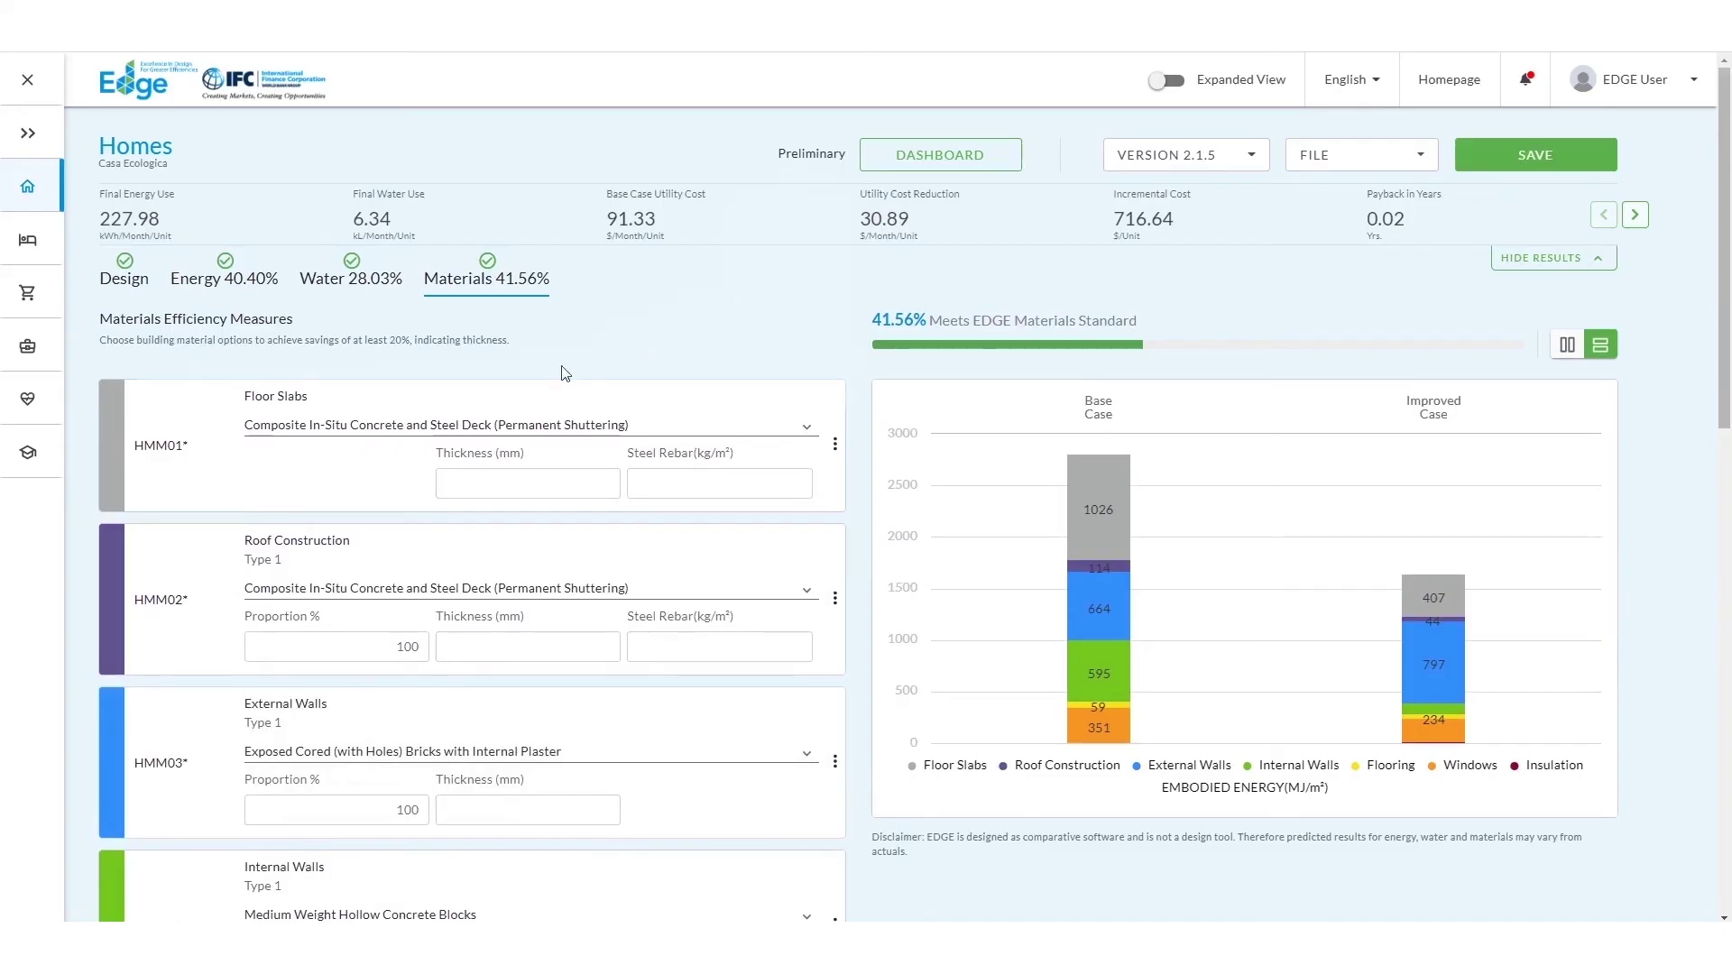
Step: After checking the Floor Slabs guidance, give the floor slabs 150 mm thickness and 35 kg/m² steel rebar
click(282, 397)
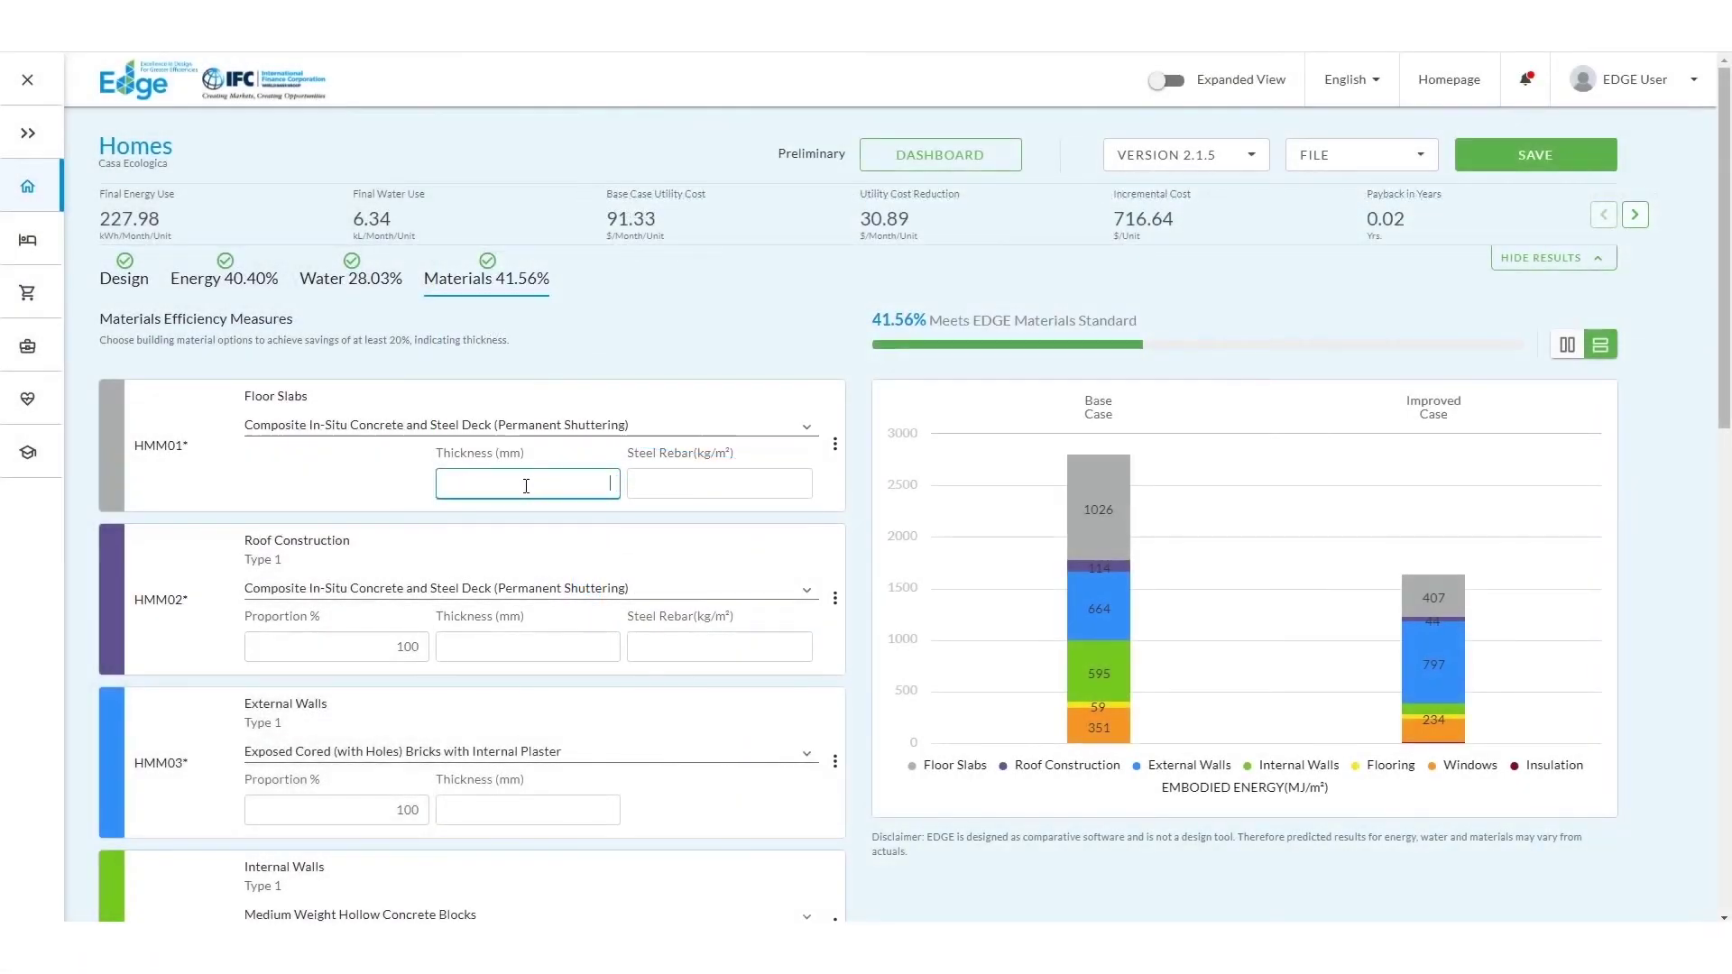
text(150)
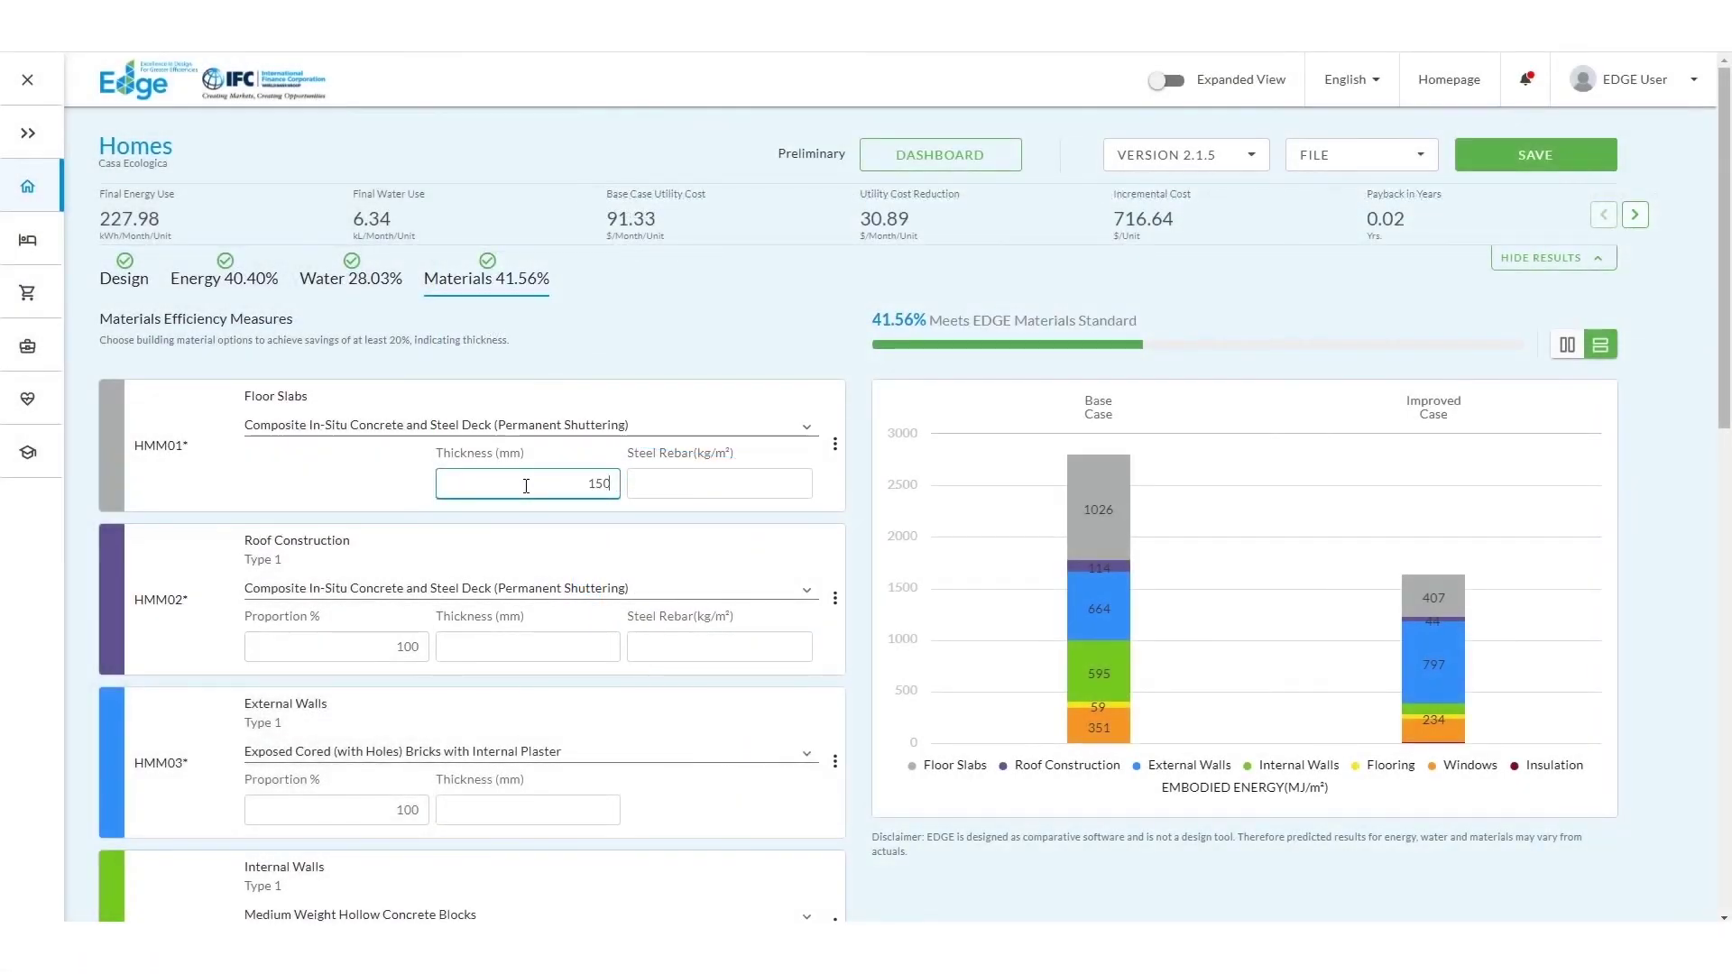
key(Tab)
text(35)
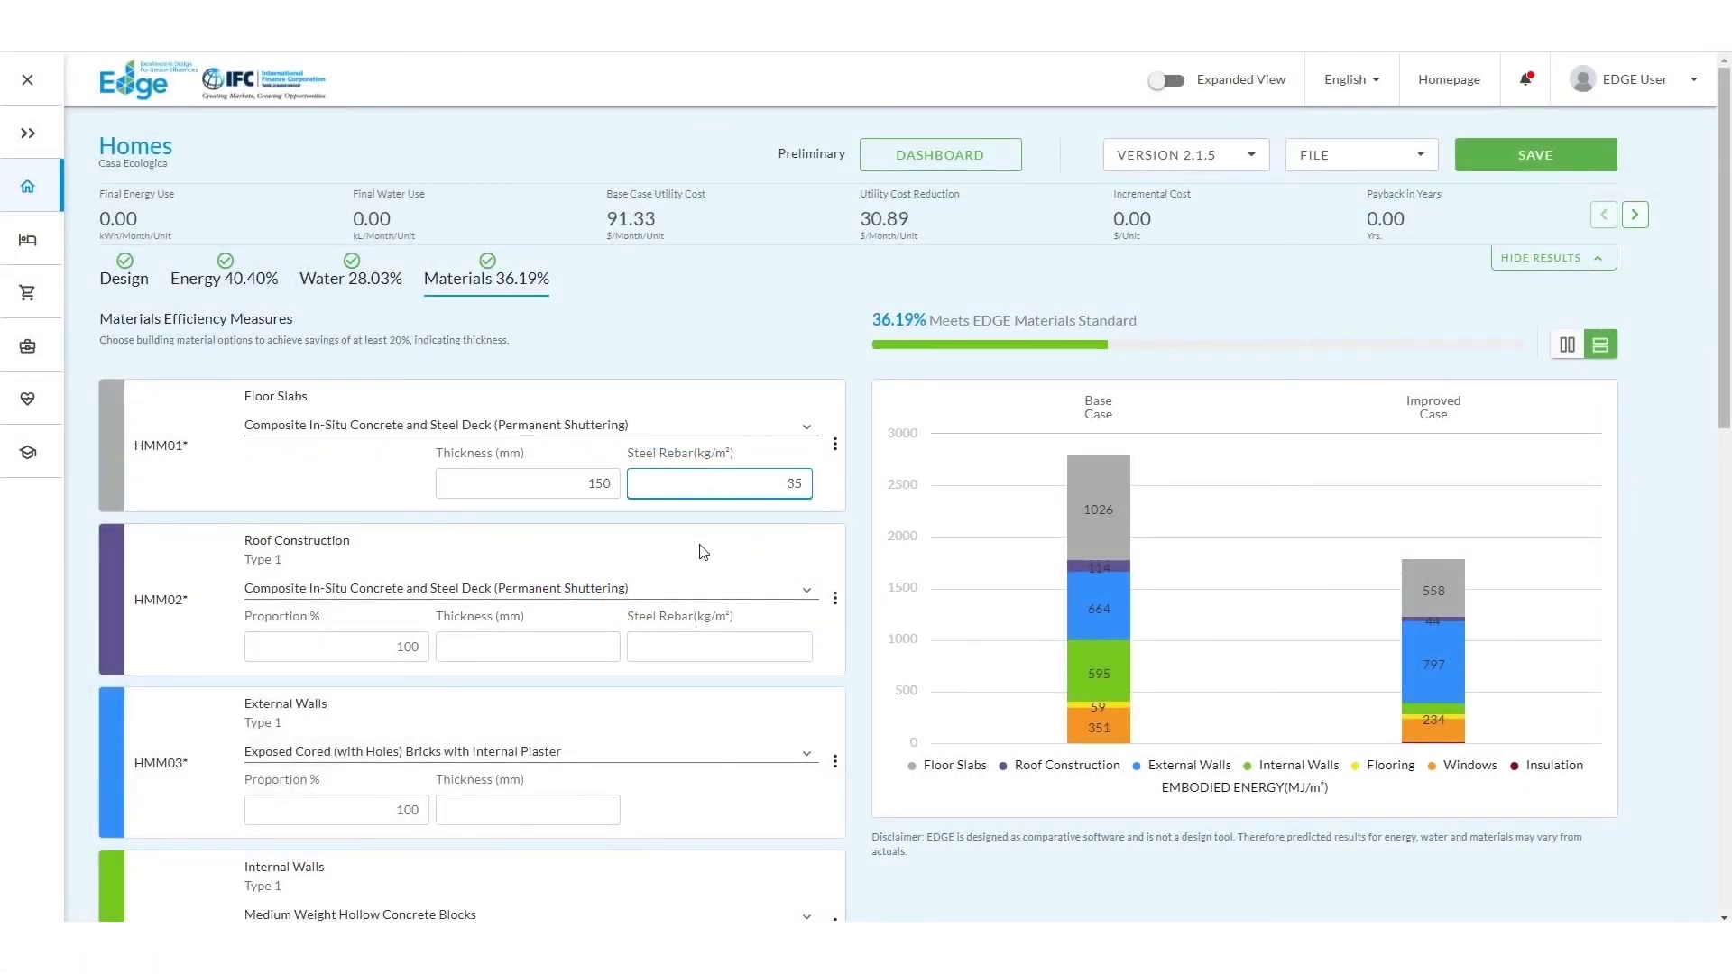
Step: Set the roof construction to 150 mm thickness with 35 kg/m² steel rebar
click(550, 646)
text(150)
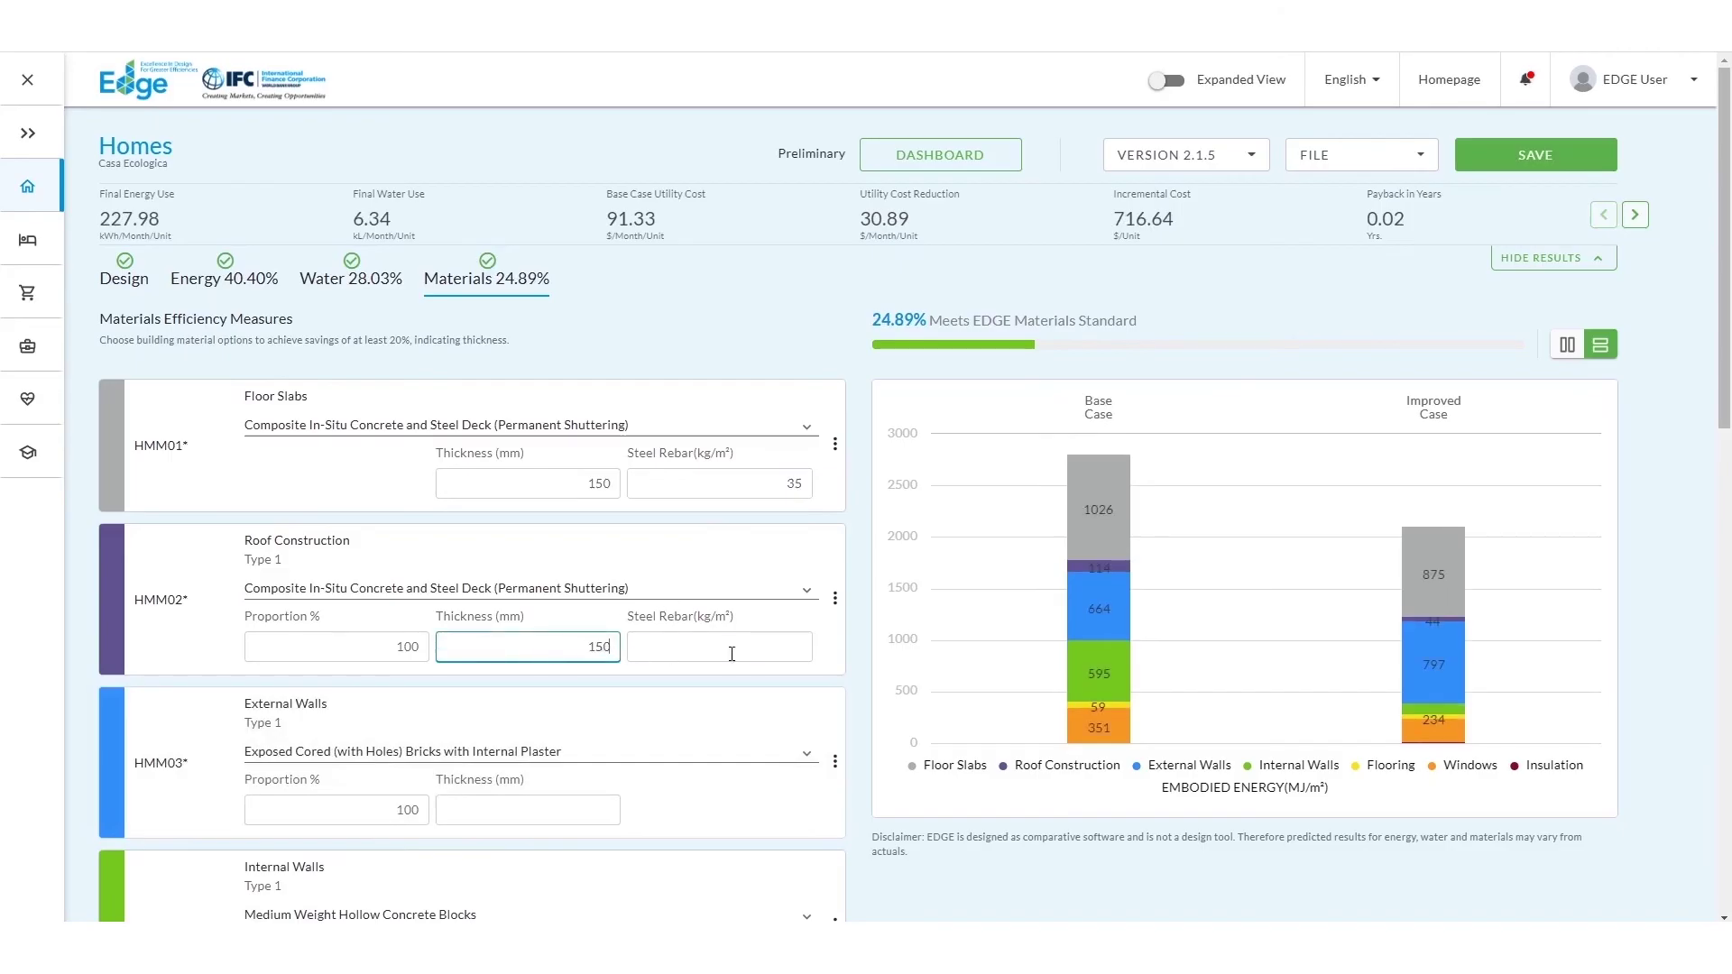
click(731, 653)
text(35)
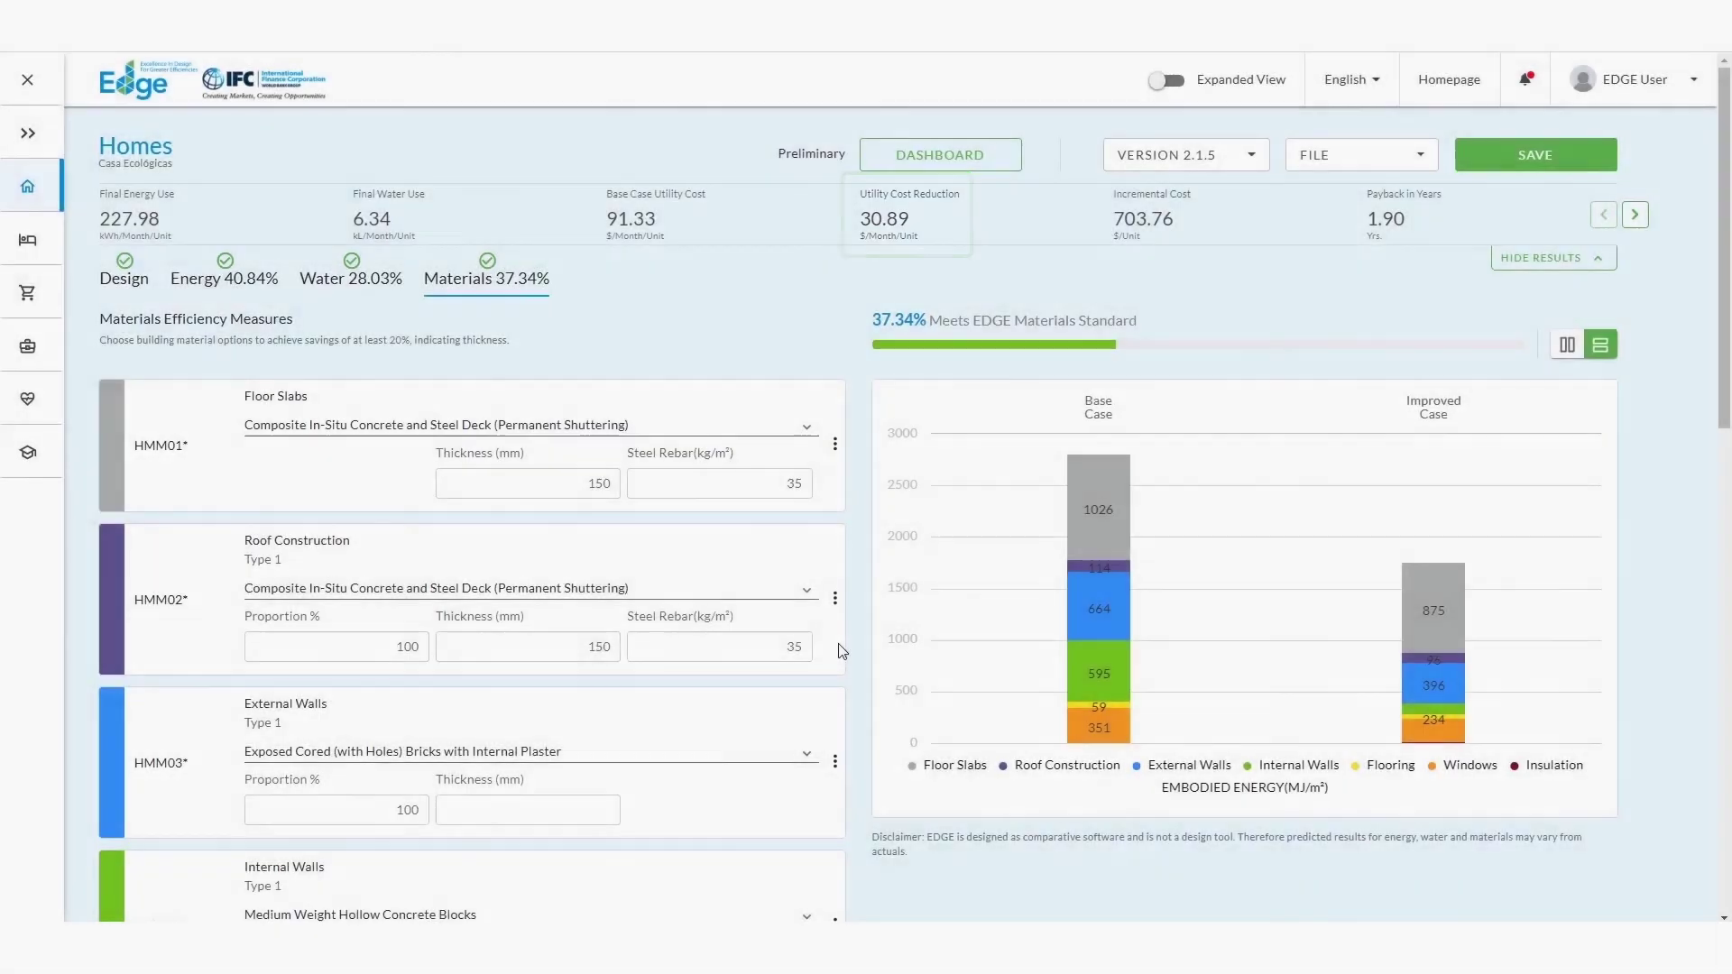
Step: Save the project through the Homes - Save dialog under the Casas Ecológica subproject
click(1534, 161)
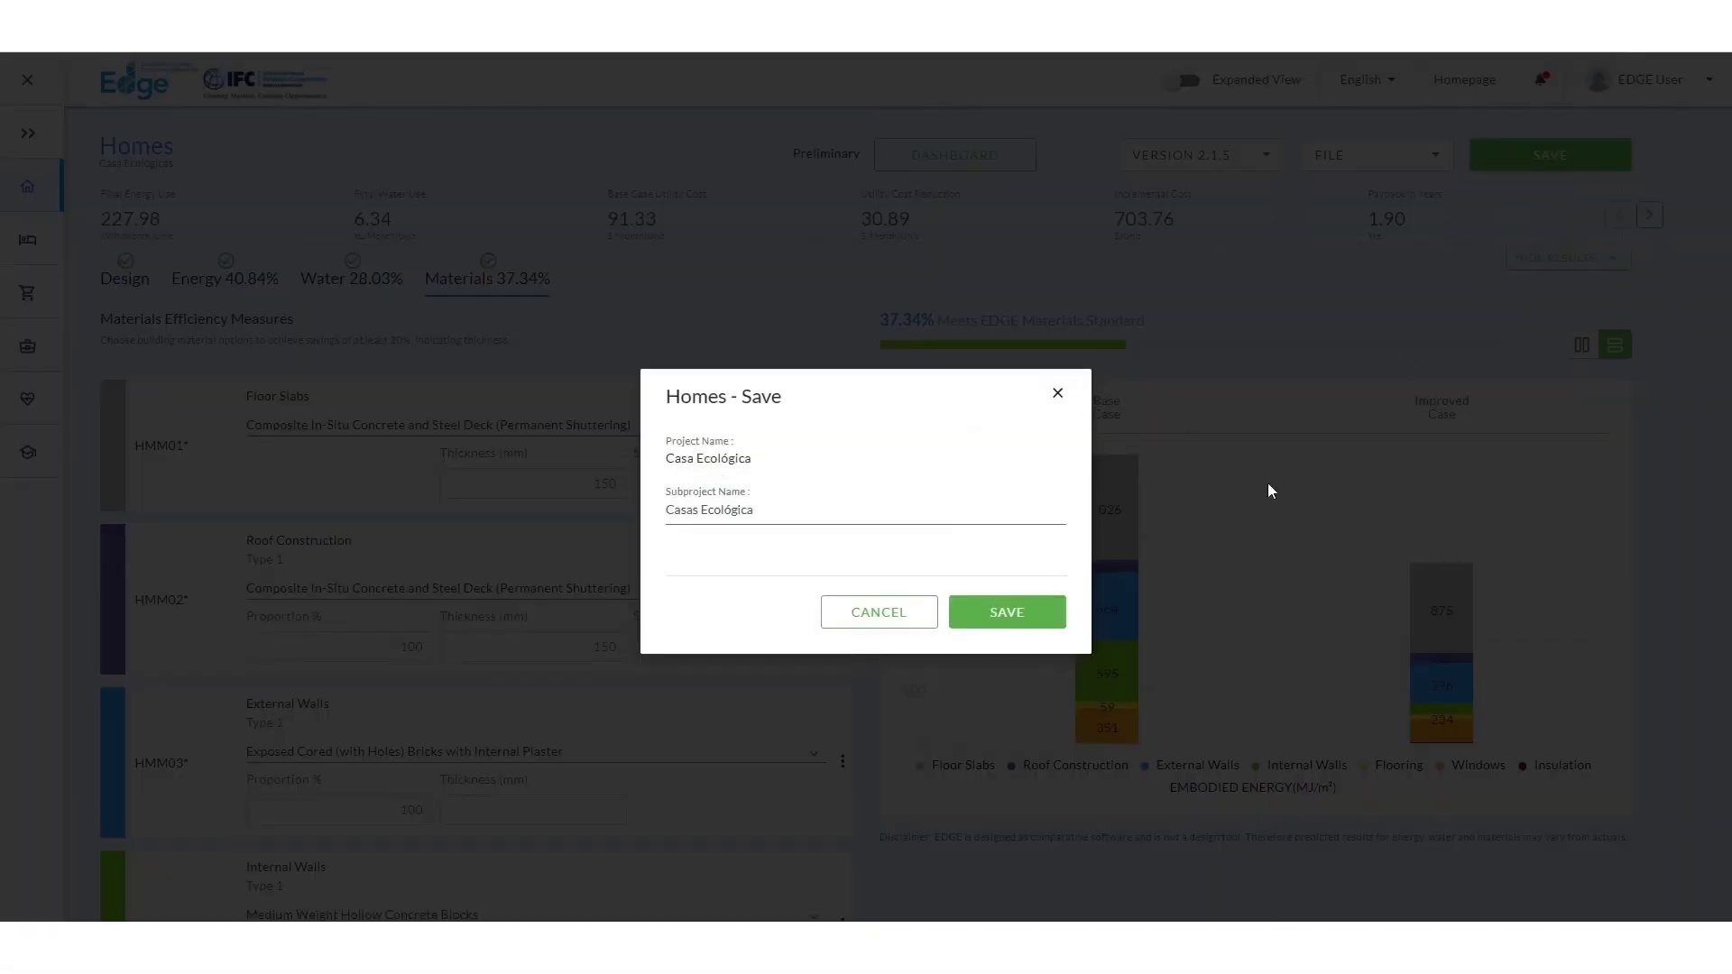
click(1007, 613)
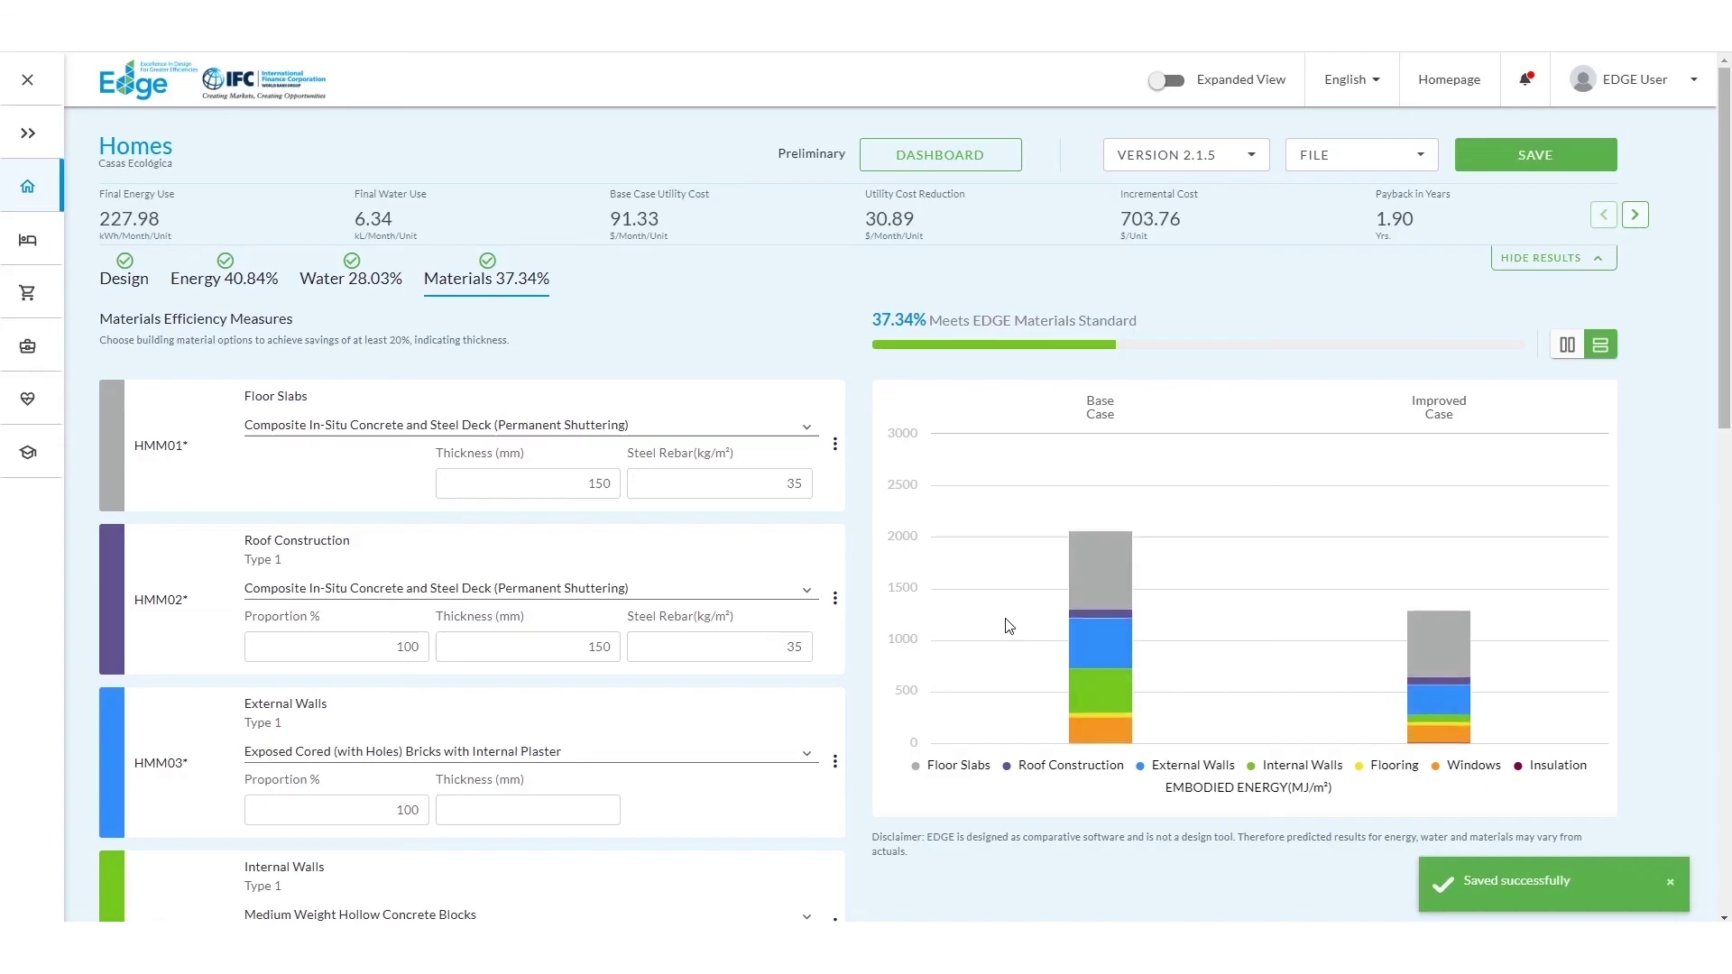